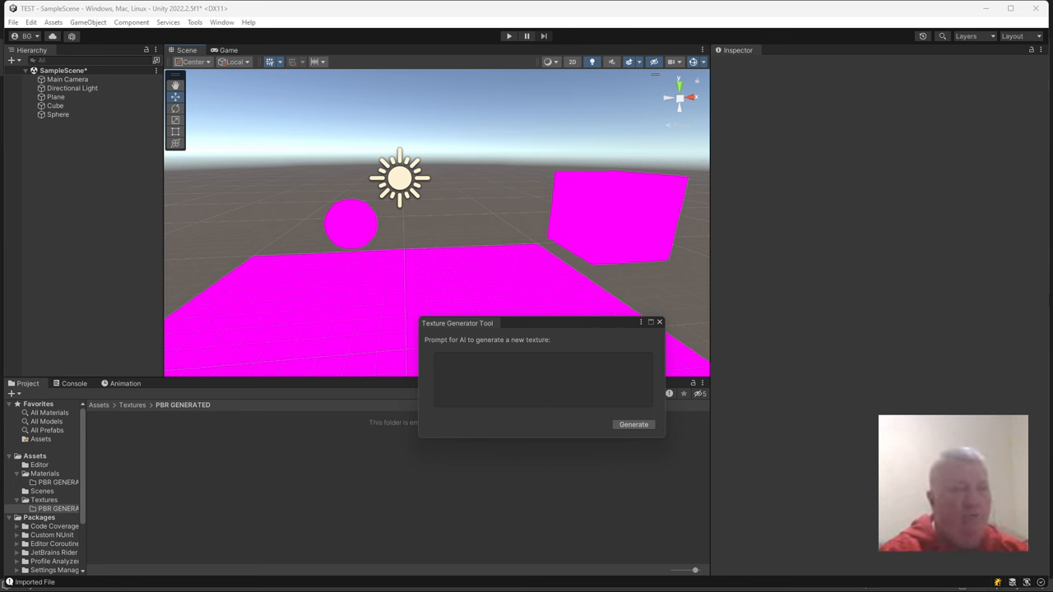
Move the Texture Generator Tool window toward the lower right of the Scene view
{"action": "left_click_drag", "start_coordinate": [520, 321], "coordinate": [491, 325]}
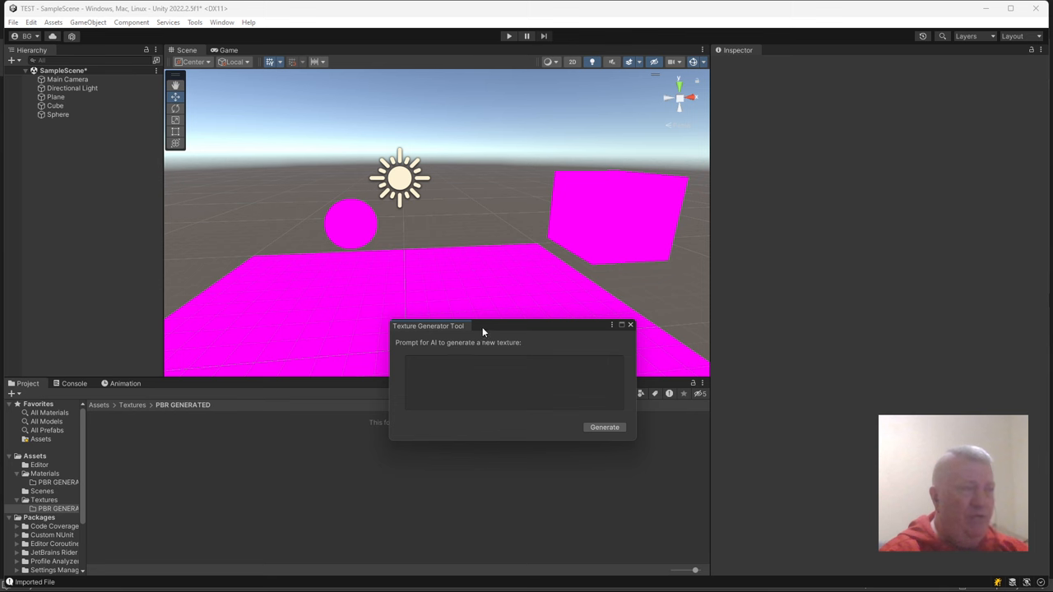
{"action": "left_click_drag", "start_coordinate": [482, 327], "coordinate": [573, 342]}
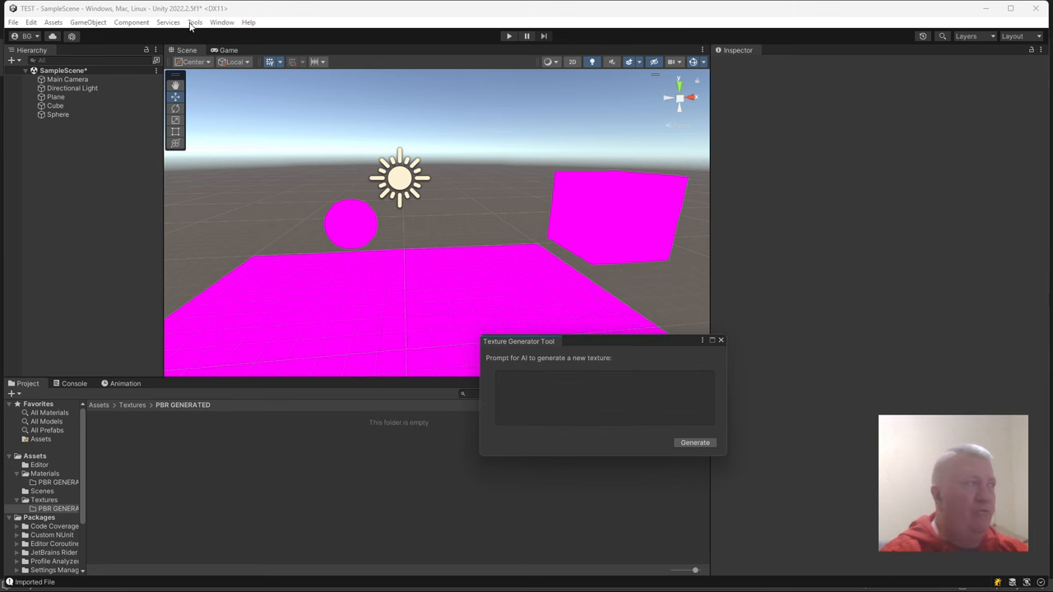
Target the Plane, enter the prompt 'cobblestone' and generate its texture
{"action": "left_click", "coordinate": [380, 295]}
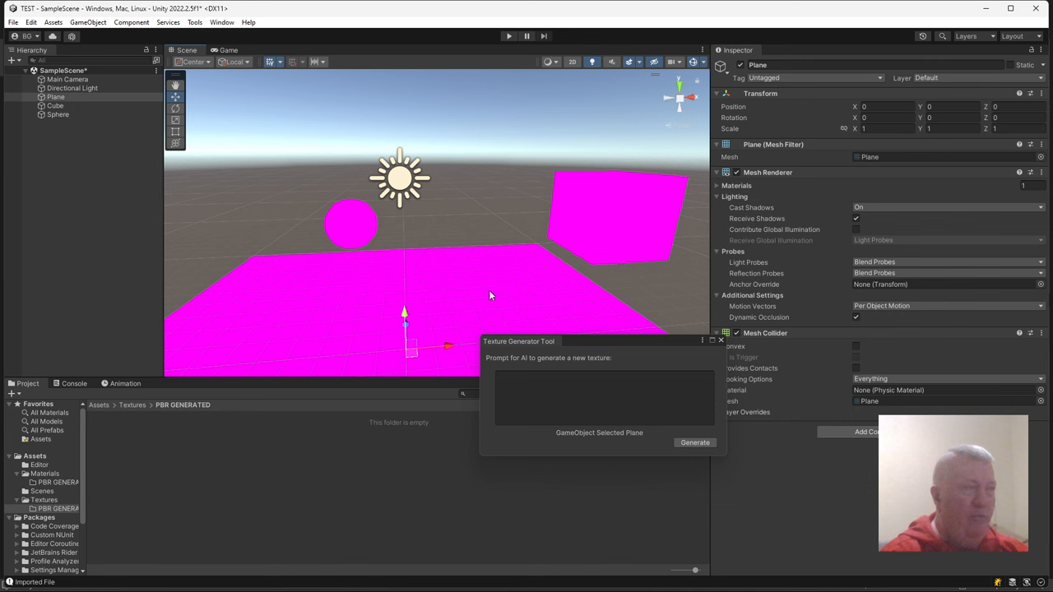
{"action": "left_click", "coordinate": [582, 230]}
{"action": "left_click", "coordinate": [435, 304]}
{"action": "left_click", "coordinate": [569, 388]}
{"action": "type", "text": "cobblestone"}
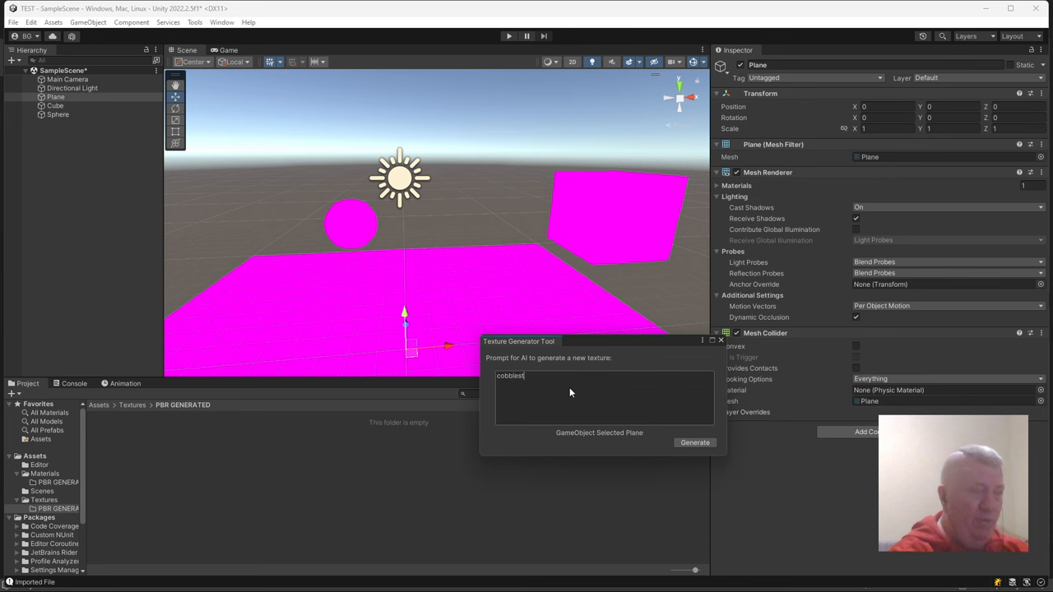
{"action": "left_click", "coordinate": [694, 443]}
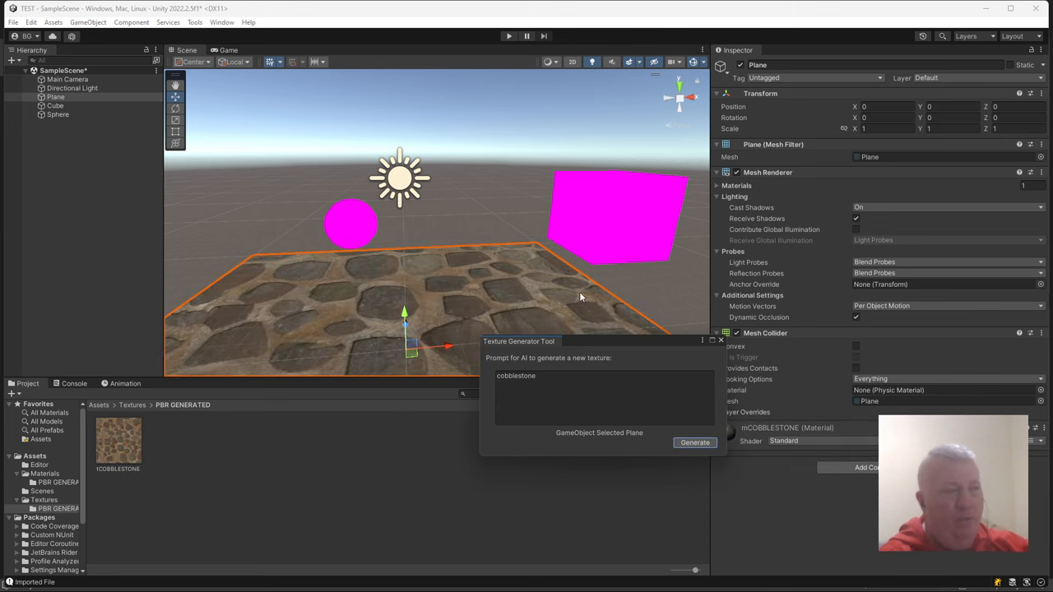
{"action": "mouse_move", "coordinate": [459, 273]}
{"action": "right_mouse_down"}
{"action": "mouse_move", "coordinate": [440, 312]}
{"action": "mouse_move", "coordinate": [579, 255]}
{"action": "right_mouse_up"}
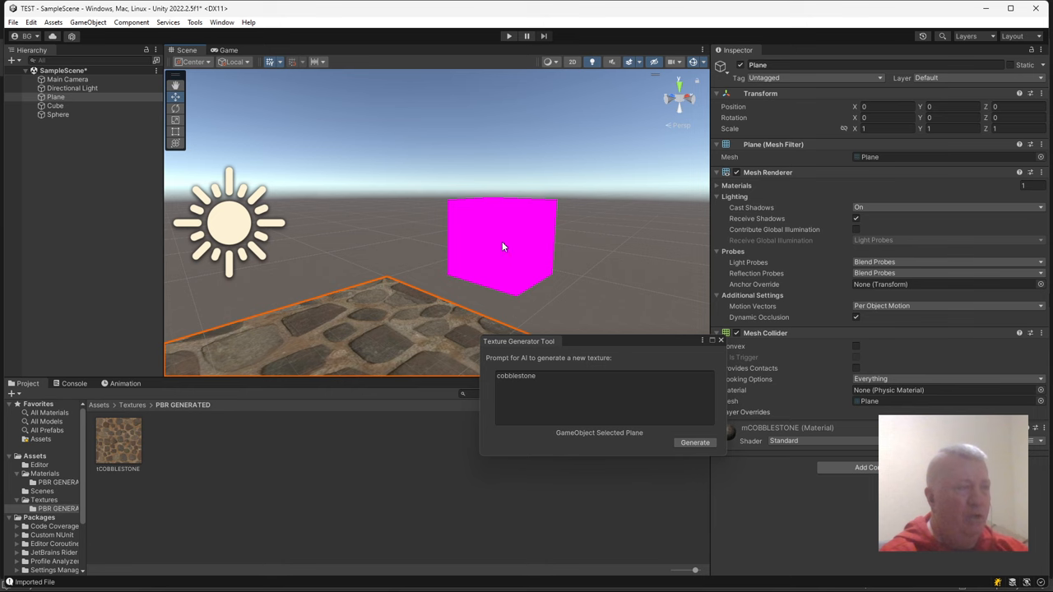
Target the Cube, replace the prompt with 'mossy brick wall' and generate its texture
{"action": "left_click", "coordinate": [515, 249]}
{"action": "right_click_drag", "start_coordinate": [506, 271], "coordinate": [691, 263]}
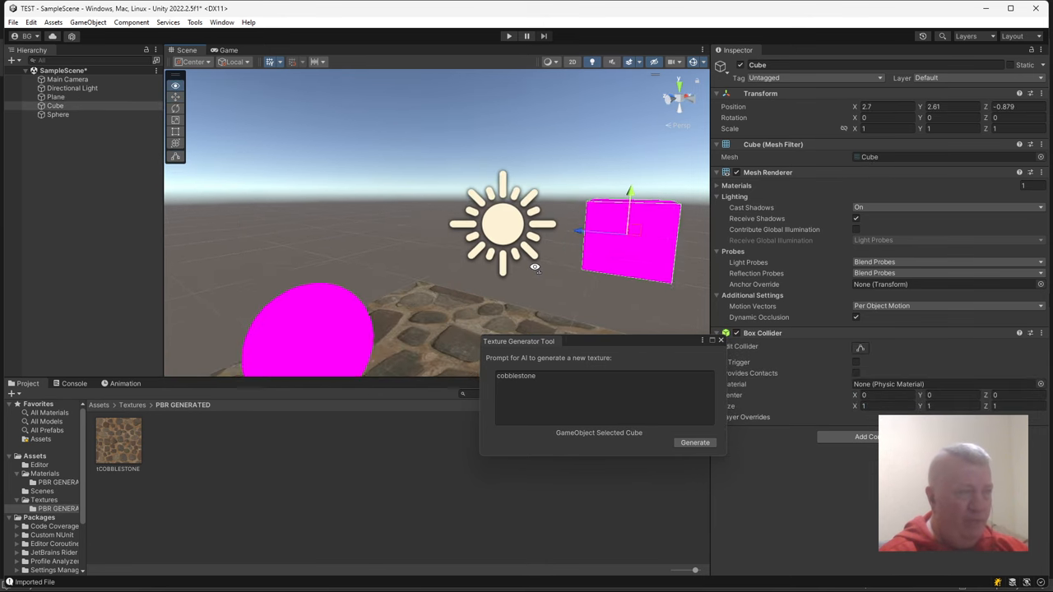
{"action": "double_click", "coordinate": [564, 392]}
{"action": "type", "text": "brick wall"}
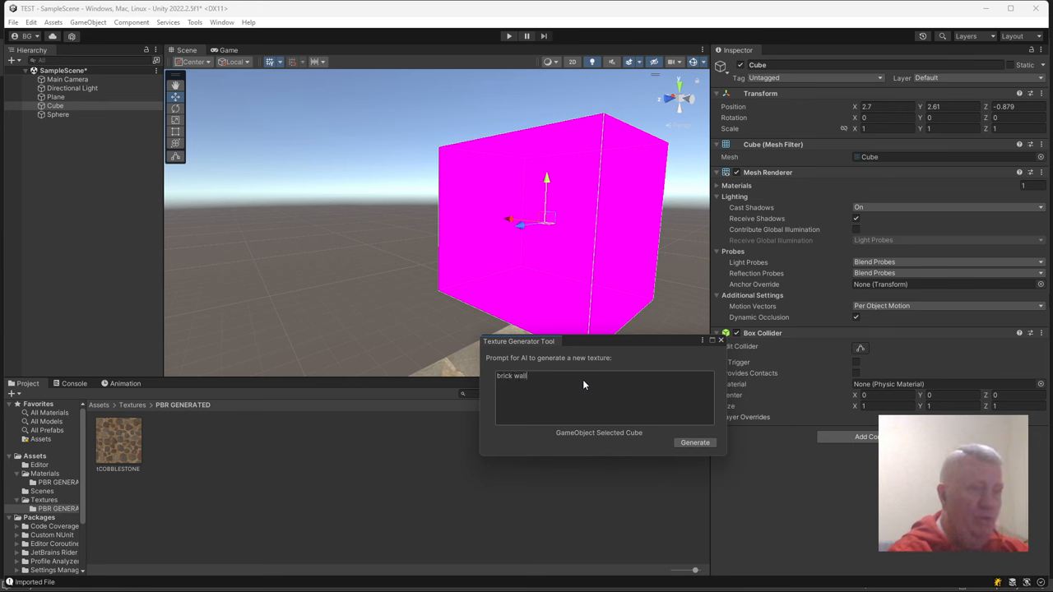
{"action": "key", "text": "Home"}
{"action": "type", "text": "mossy"}
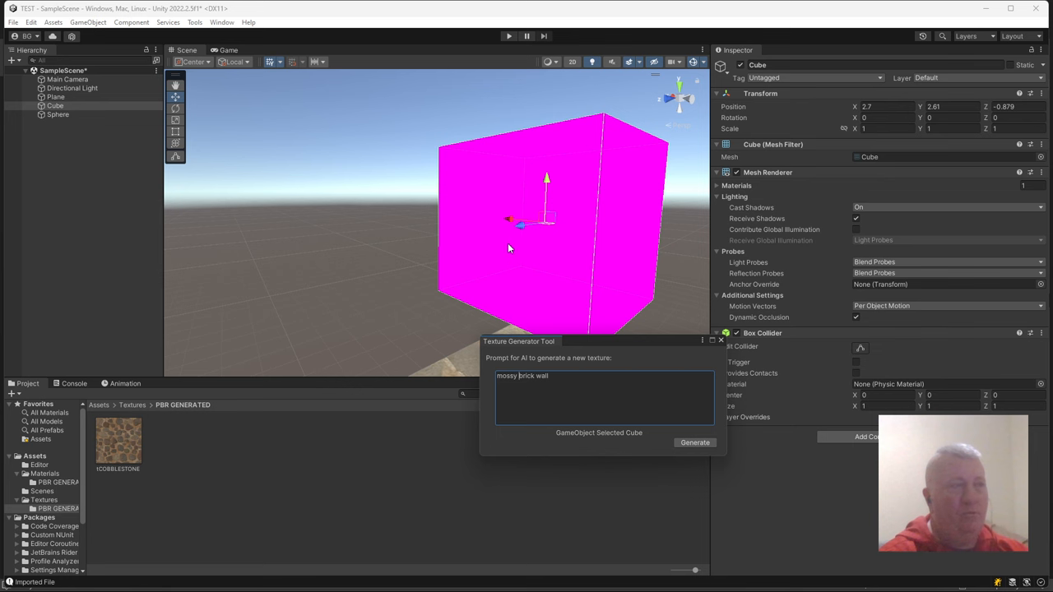
{"action": "left_click", "coordinate": [691, 443]}
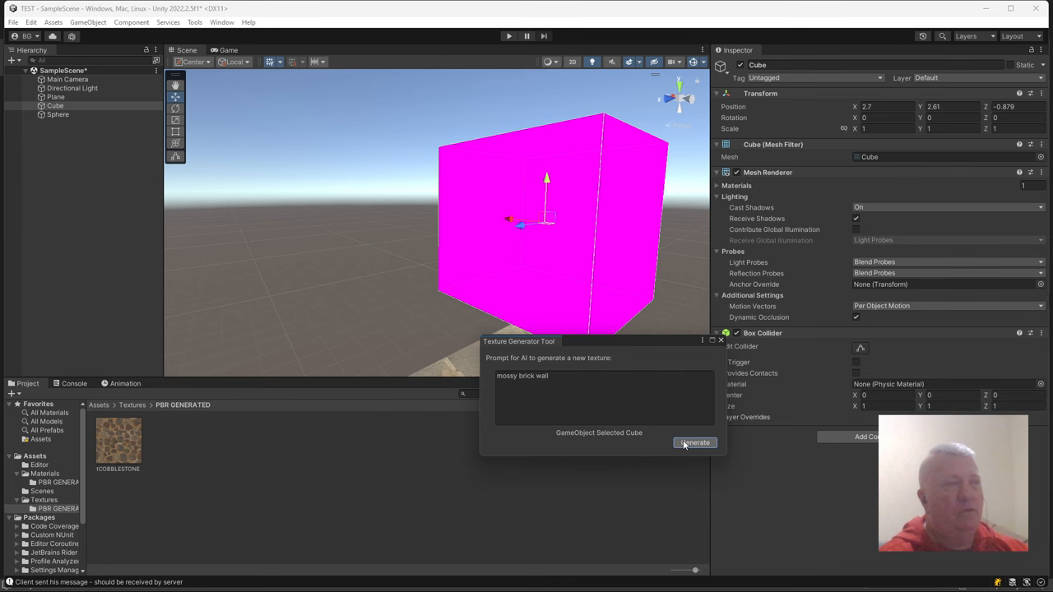
Inspect the textured cube, then regenerate the mossy brick wall texture for a new variant
{"action": "right_click_drag", "start_coordinate": [461, 247], "coordinate": [122, 262]}
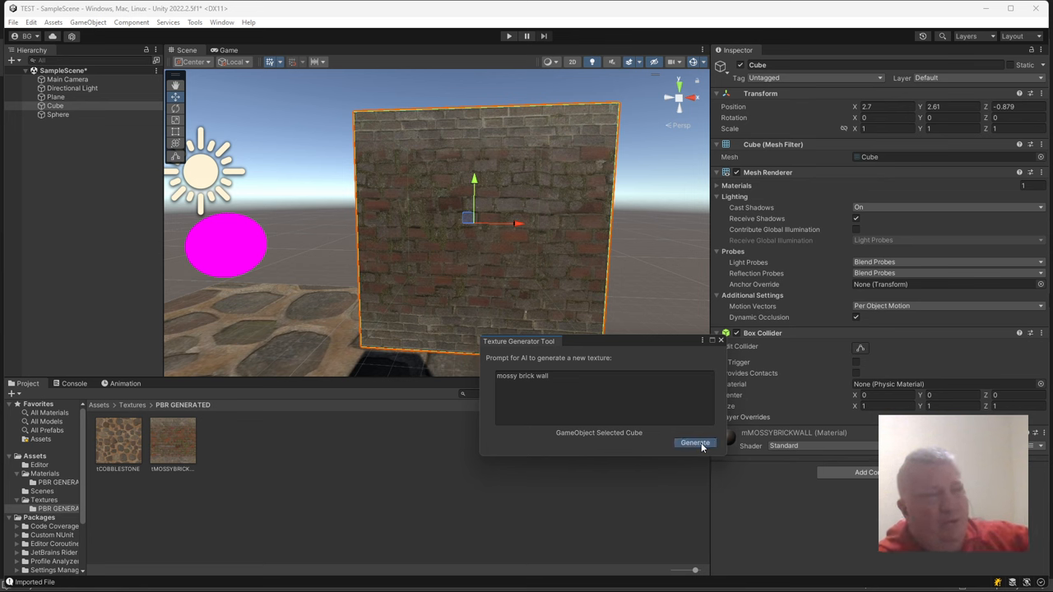
{"action": "left_click", "coordinate": [701, 443]}
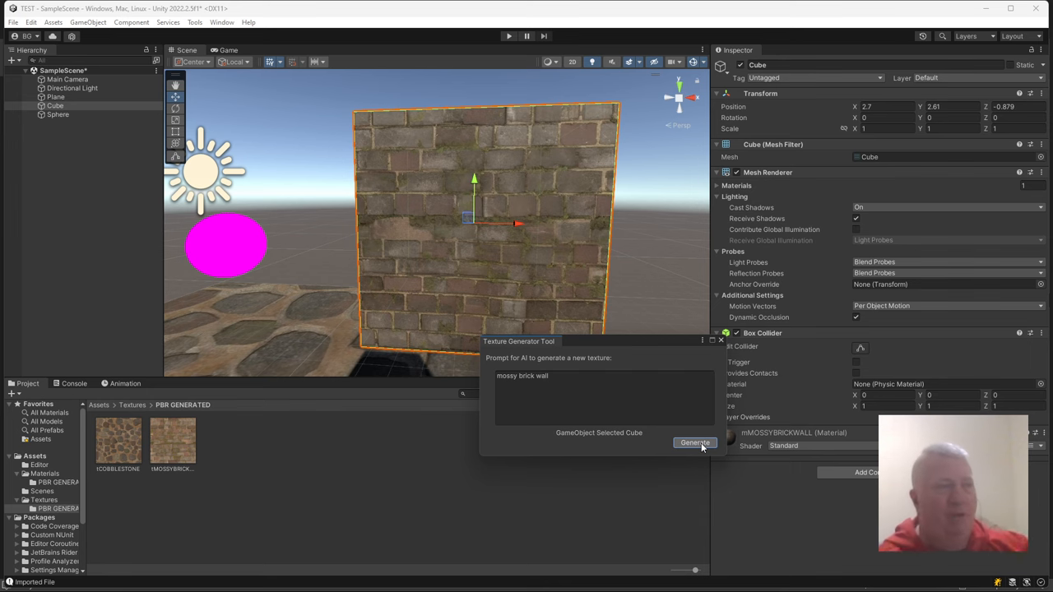
Target the Sphere, replace the prompt with 'blue neon sign' and generate its texture
{"action": "right_click_drag", "start_coordinate": [557, 269], "coordinate": [497, 224]}
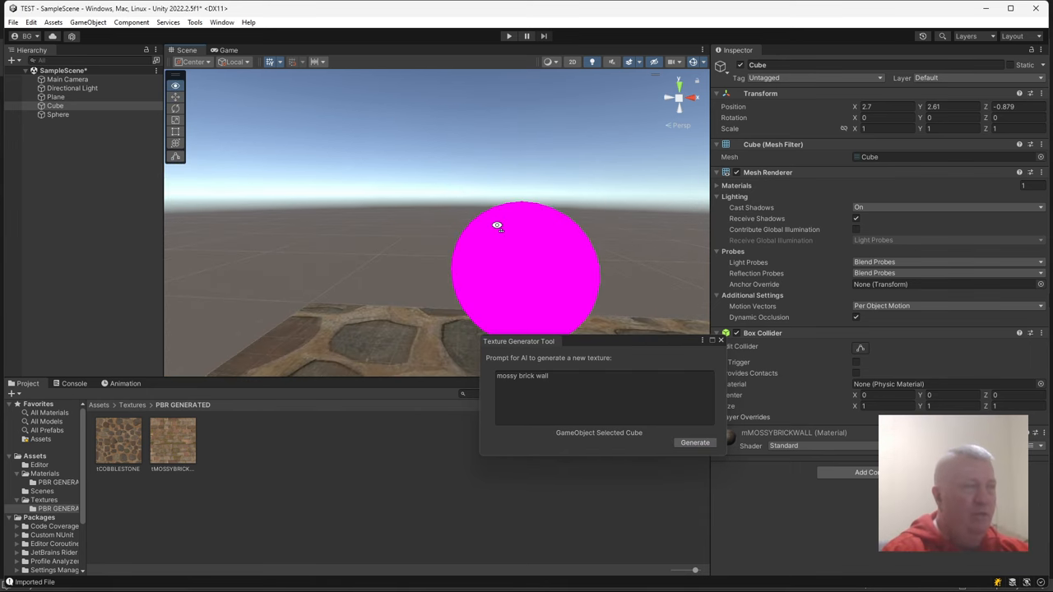
{"action": "scroll", "coordinate": [497, 224], "scroll_direction": "up", "scroll_amount": 5}
{"action": "left_click", "coordinate": [519, 250]}
{"action": "left_click", "coordinate": [569, 385]}
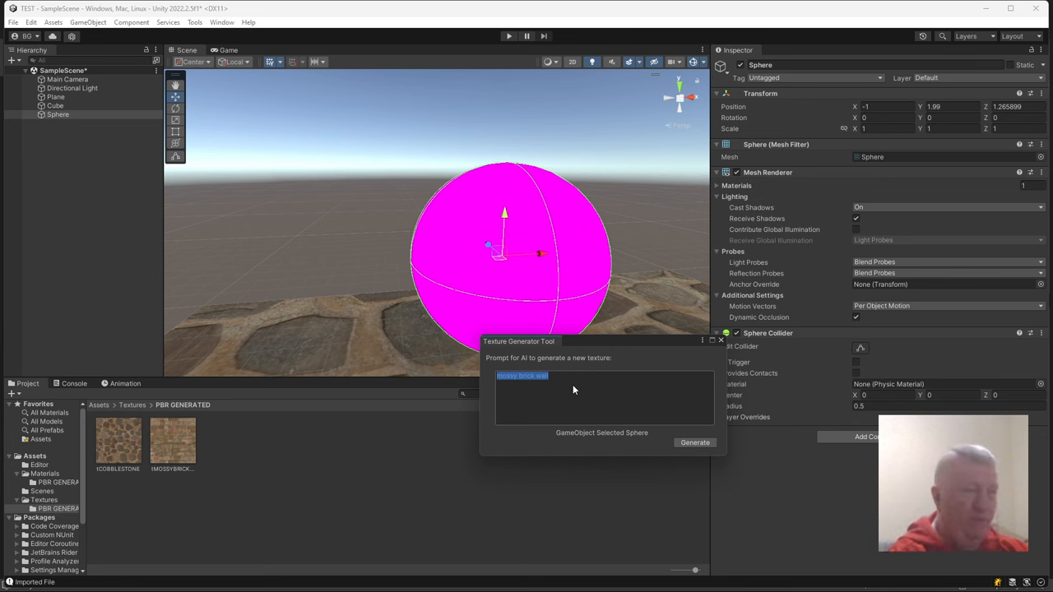
{"action": "type", "text": "gr"}
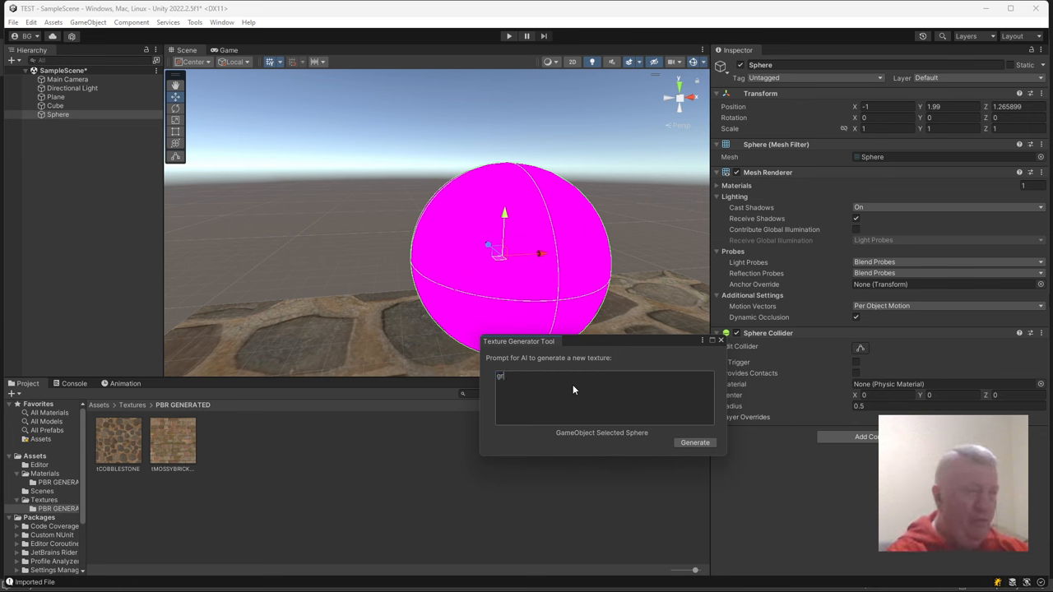
{"action": "type", "text": "een grass"}
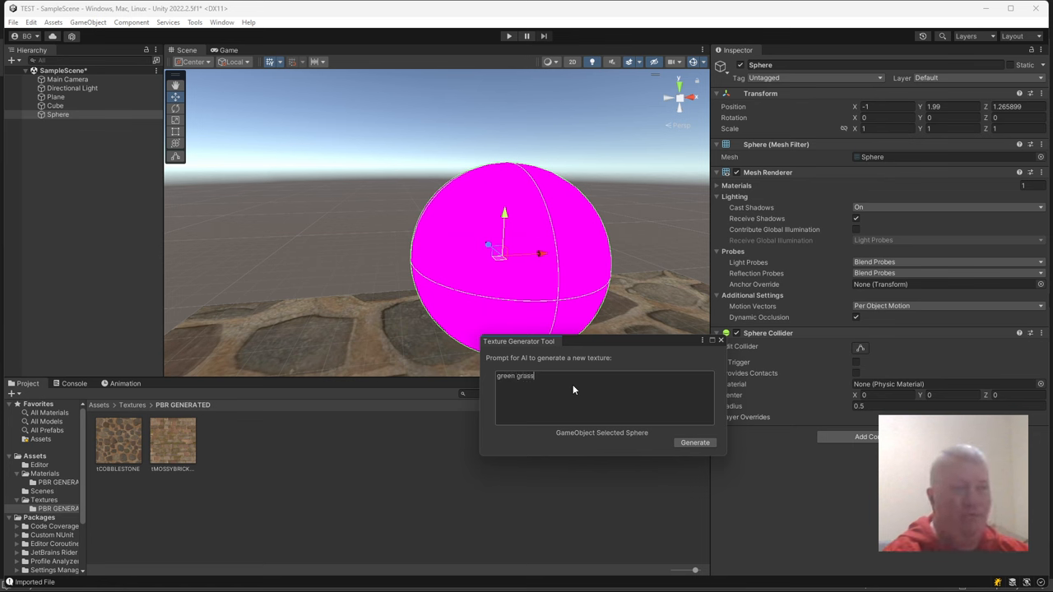
{"action": "key", "text": "ctrl+a"}
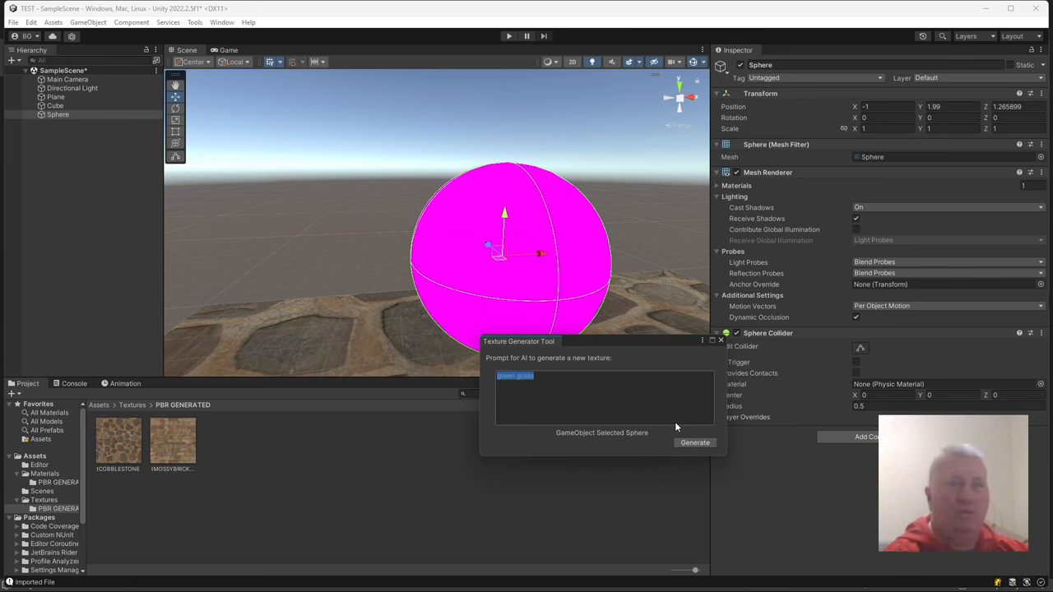
{"action": "type", "text": "blue"}
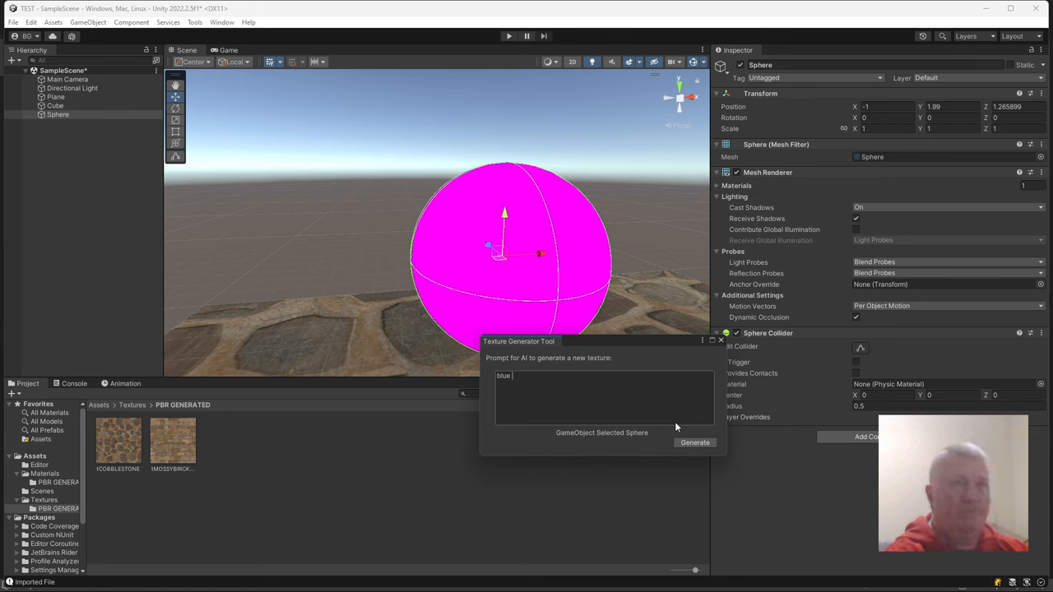
{"action": "type", "text": "neon"}
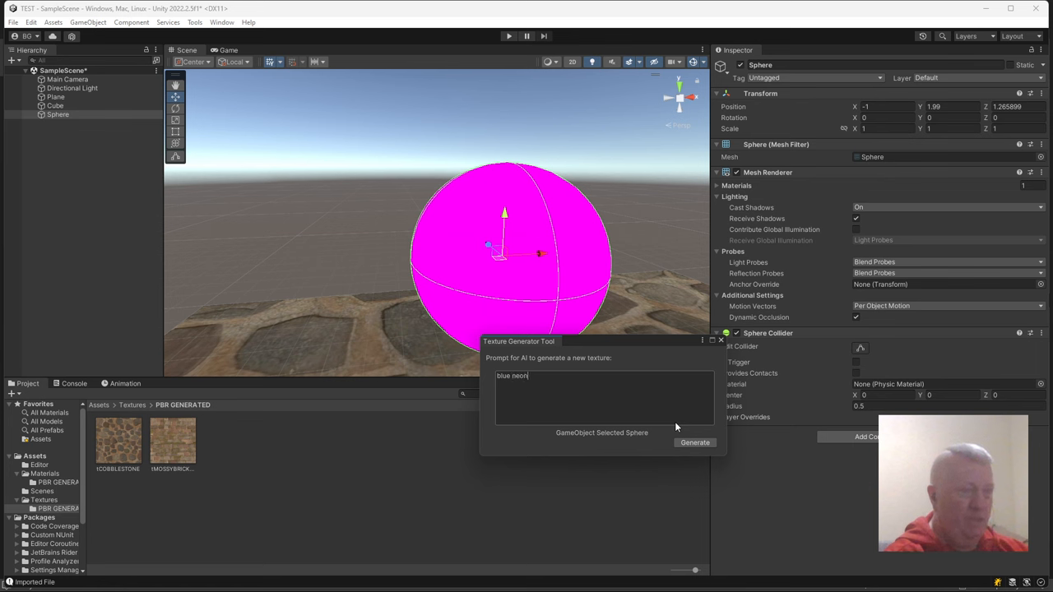
{"action": "type", "text": " sign"}
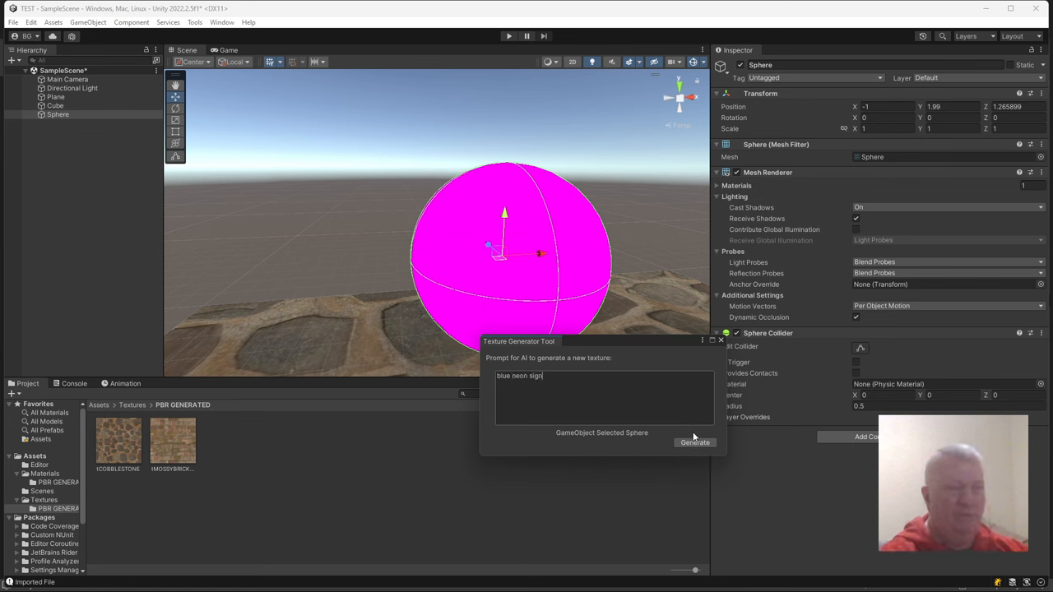
{"action": "left_click", "coordinate": [694, 443]}
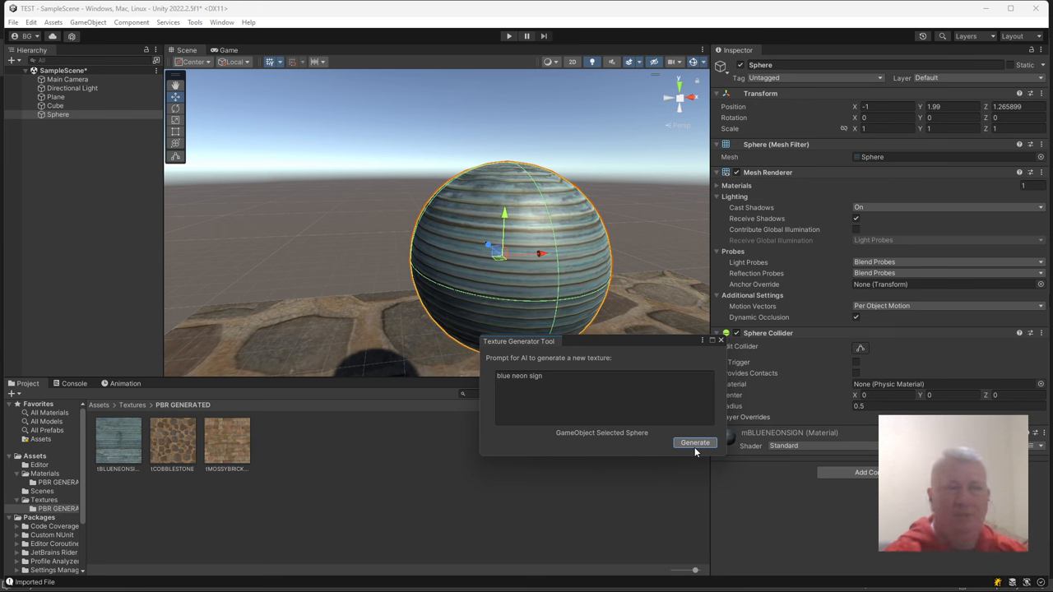
Trim the prompt to 'blue neon' and regenerate the sphere's texture from it
{"action": "double_click", "coordinate": [519, 376]}
{"action": "left_click", "coordinate": [610, 381]}
{"action": "key", "text": "BackSpace"}
{"action": "key", "text": "BackSpace"}
{"action": "key", "text": "BackSpace"}
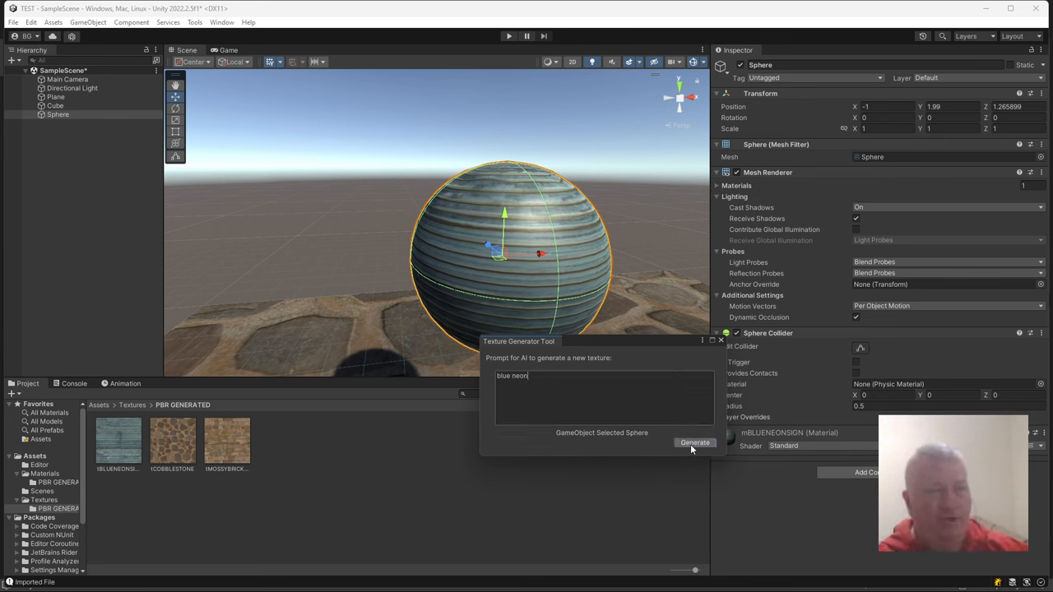
{"action": "left_click", "coordinate": [690, 445]}
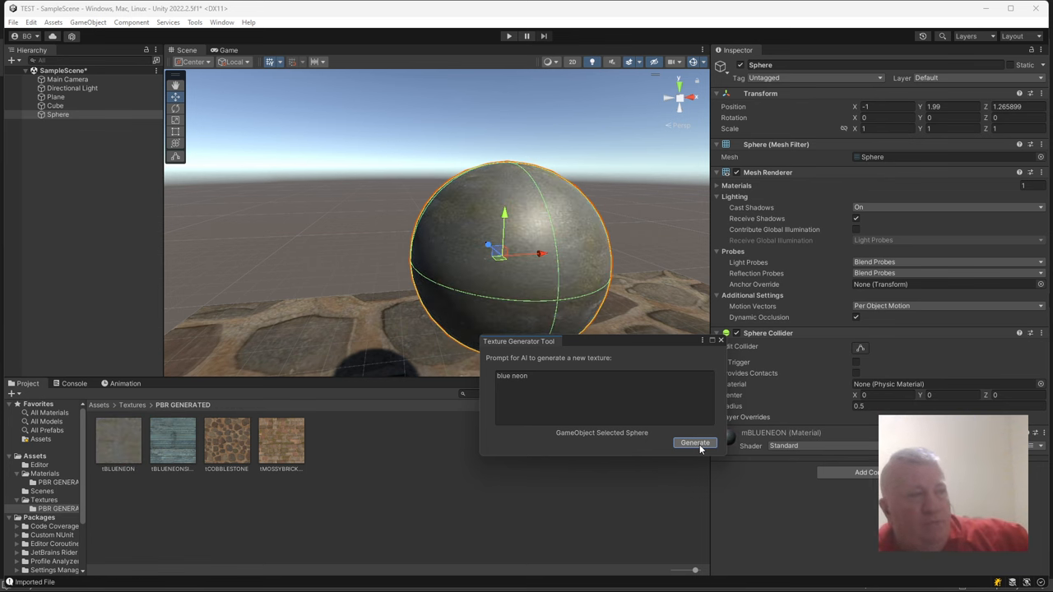
{"action": "mouse_move", "coordinate": [535, 247]}
{"action": "right_mouse_down"}
{"action": "mouse_move", "coordinate": [611, 246]}
{"action": "mouse_move", "coordinate": [457, 231]}
{"action": "mouse_move", "coordinate": [486, 231]}
{"action": "right_mouse_up"}
{"action": "double_click", "coordinate": [562, 377]}
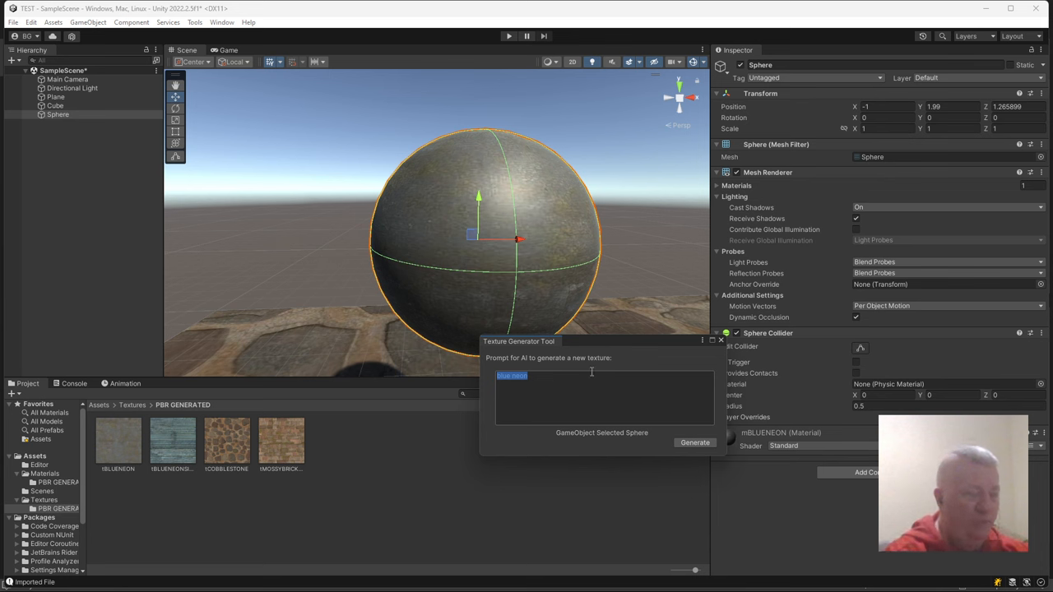
Replace the prompt with 'mossy rock' and generate a new texture for the sphere
{"action": "mouse_move", "coordinate": [462, 280]}
{"action": "right_mouse_down"}
{"action": "mouse_move", "coordinate": [554, 265]}
{"action": "mouse_move", "coordinate": [354, 258]}
{"action": "mouse_move", "coordinate": [509, 222]}
{"action": "right_mouse_up"}
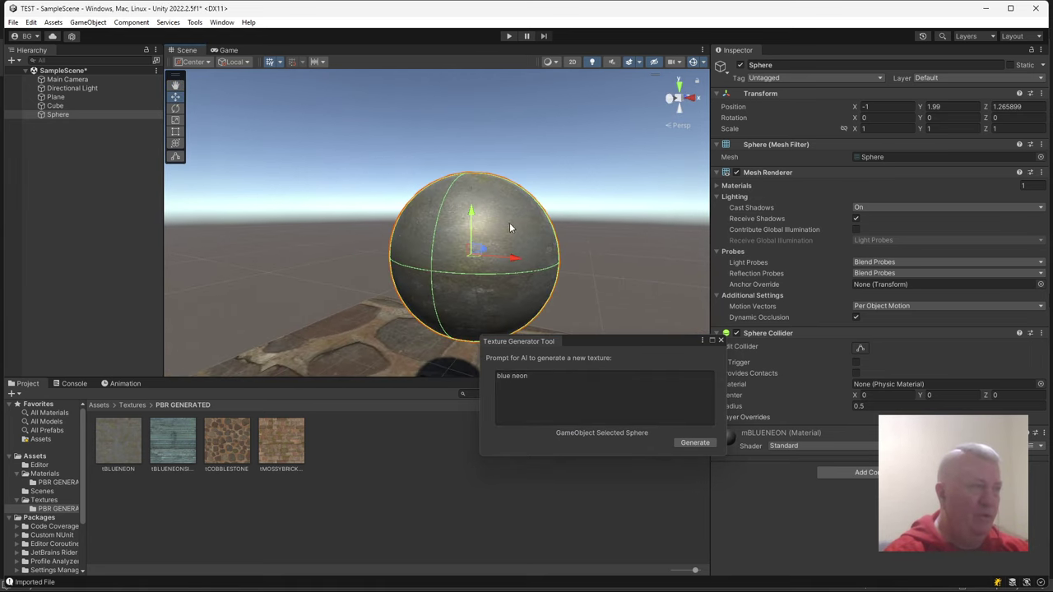
{"action": "double_click", "coordinate": [511, 375]}
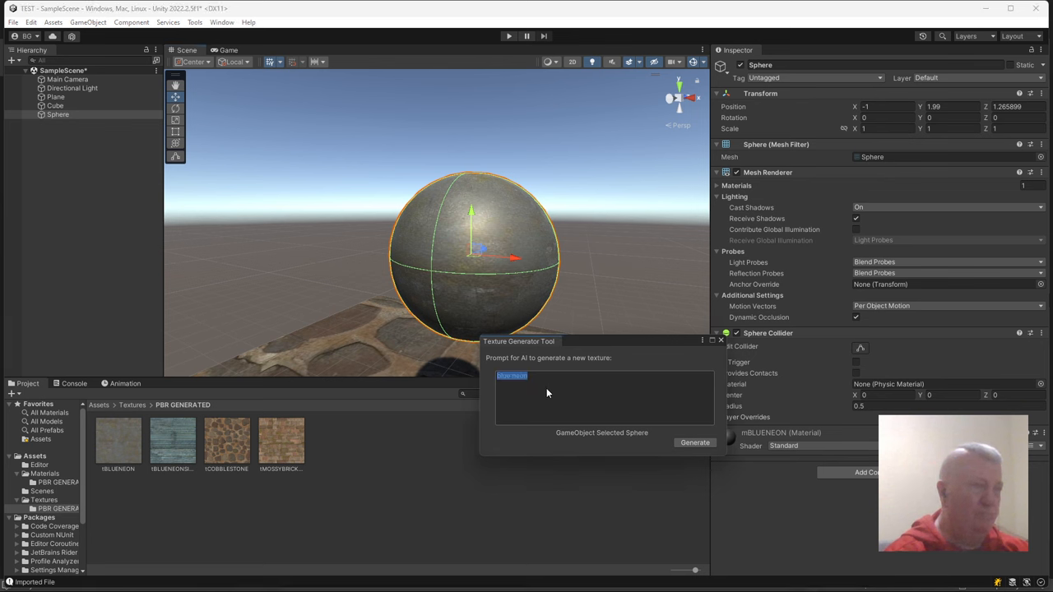
{"action": "type", "text": "brick wall"}
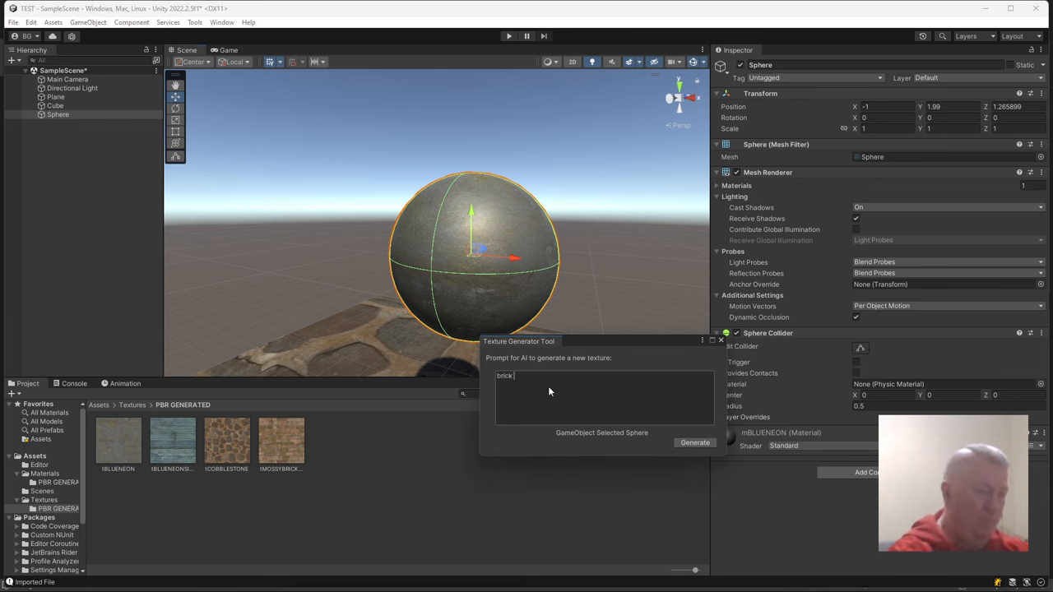
{"action": "key", "text": "ctrl+a"}
{"action": "type", "text": "mossy speh"}
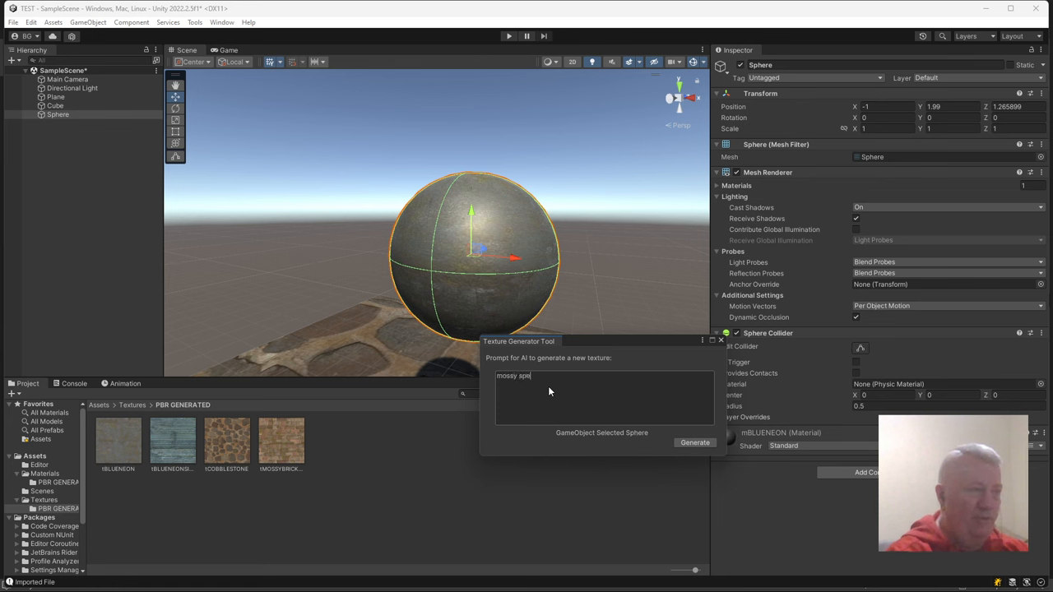
{"action": "key", "text": "BackSpace"}
{"action": "type", "text": "rock"}
{"action": "left_click", "coordinate": [695, 442]}
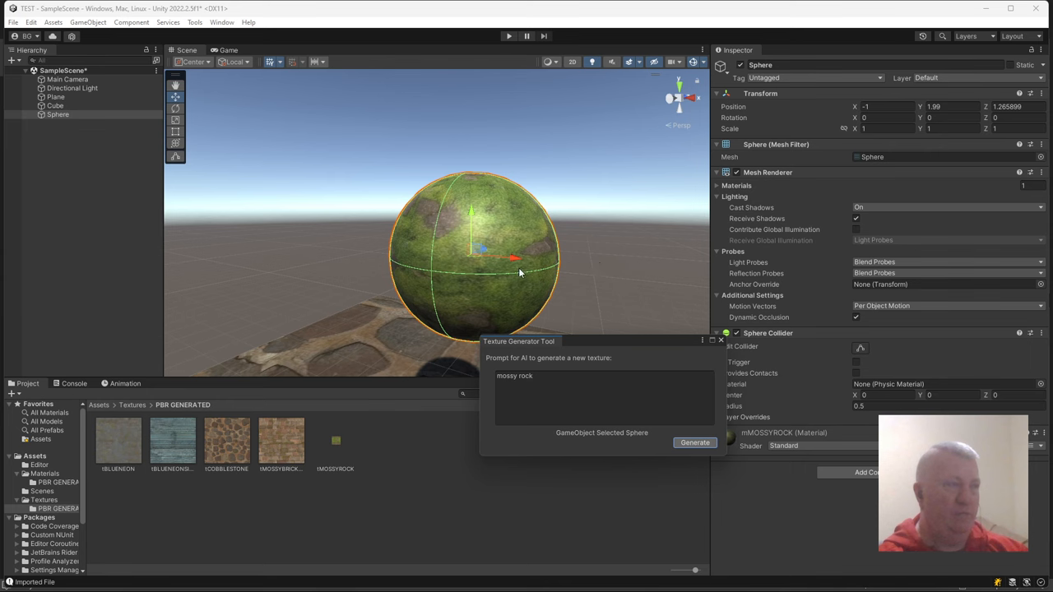
{"action": "mouse_move", "coordinate": [500, 266]}
{"action": "right_mouse_down"}
{"action": "mouse_move", "coordinate": [681, 263]}
{"action": "mouse_move", "coordinate": [689, 244]}
{"action": "mouse_move", "coordinate": [473, 234]}
{"action": "right_mouse_up"}
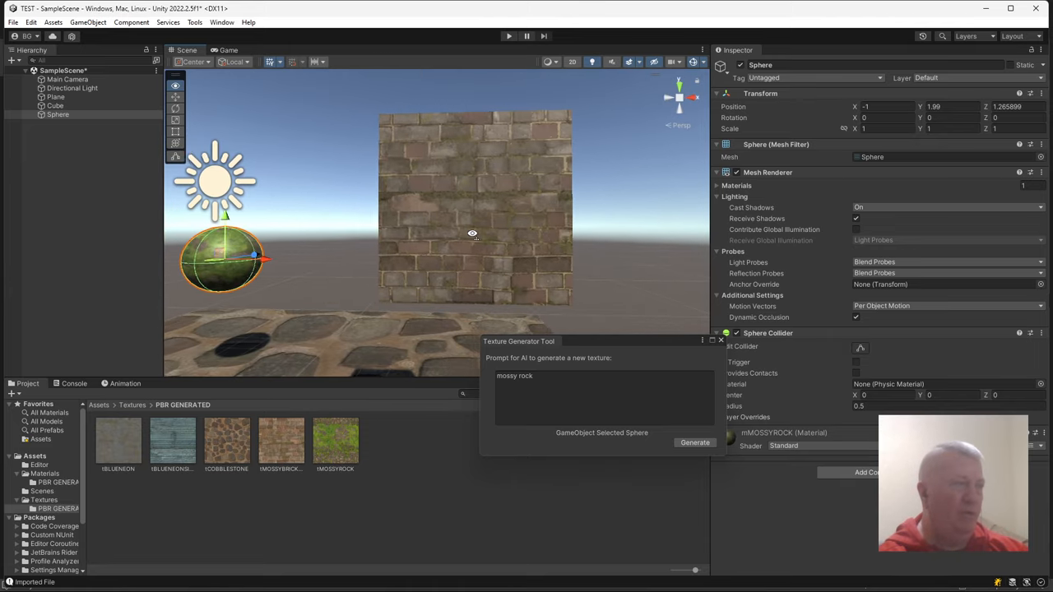
Target the Cube, enter 'modern high rise building' and generate the texture three times
{"action": "left_click", "coordinate": [473, 214]}
{"action": "left_click", "coordinate": [559, 376]}
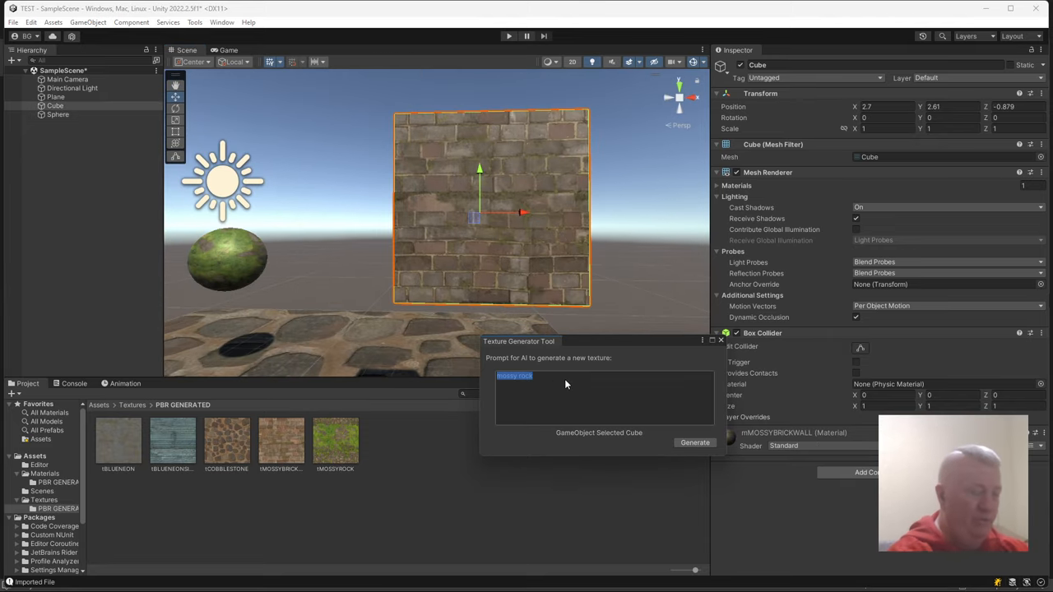
{"action": "type", "text": "modern high rise b"}
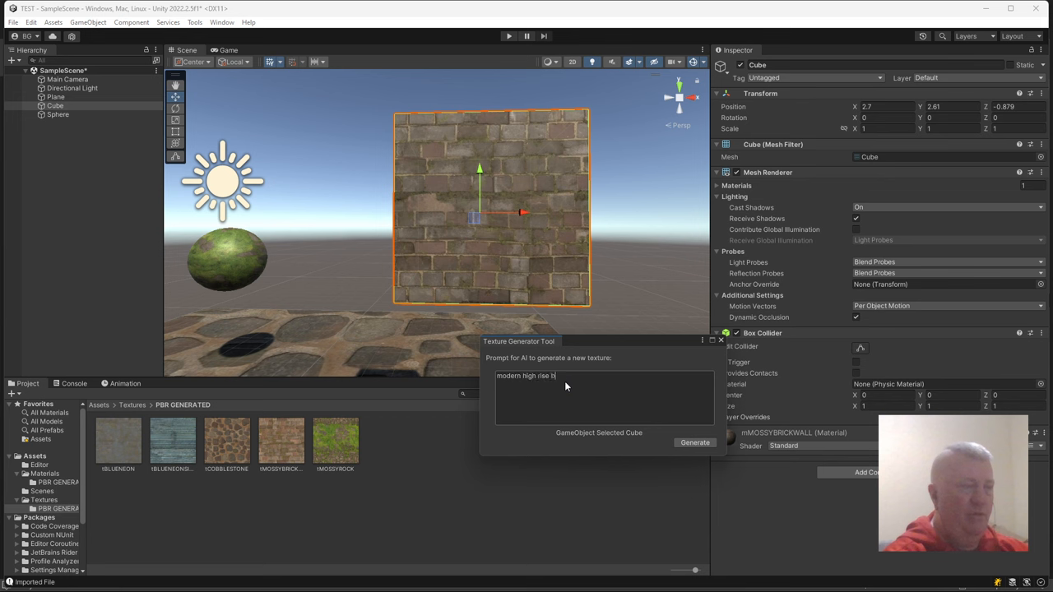
{"action": "type", "text": "uilding"}
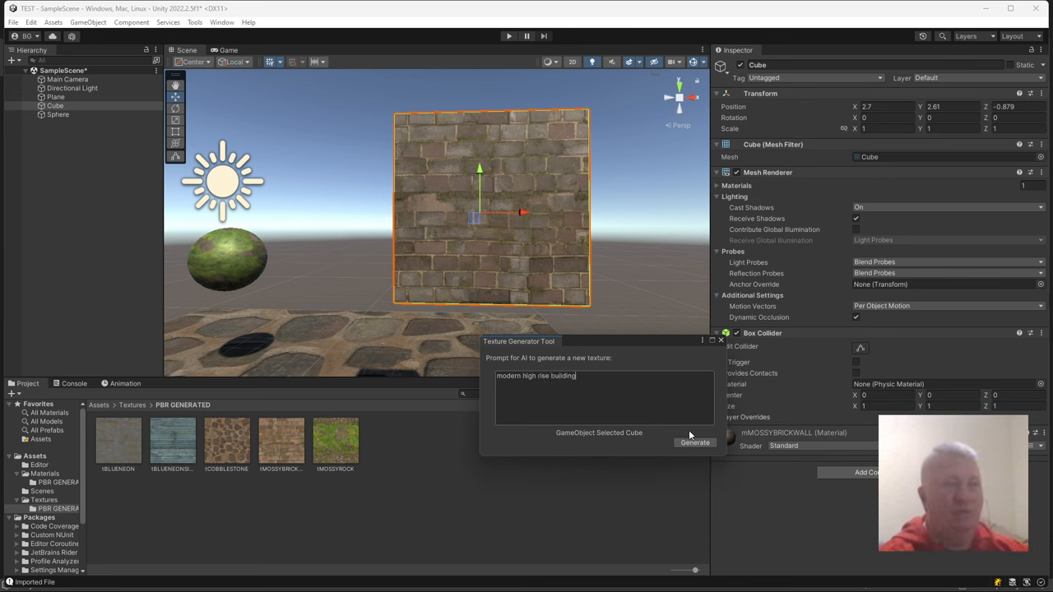
{"action": "left_click", "coordinate": [695, 443]}
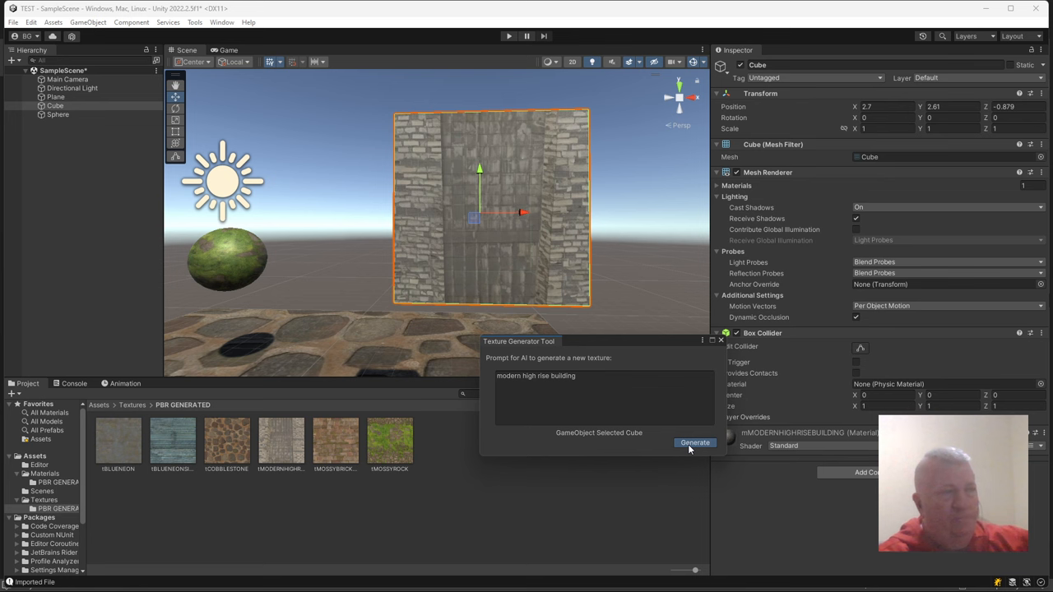
{"action": "left_click", "coordinate": [693, 443]}
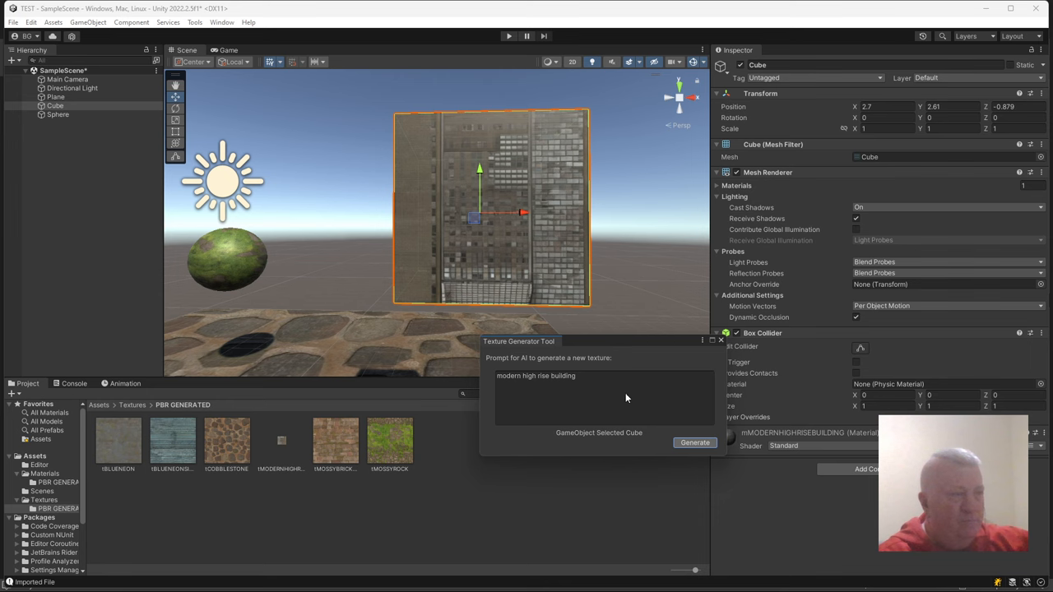
{"action": "left_click", "coordinate": [694, 444]}
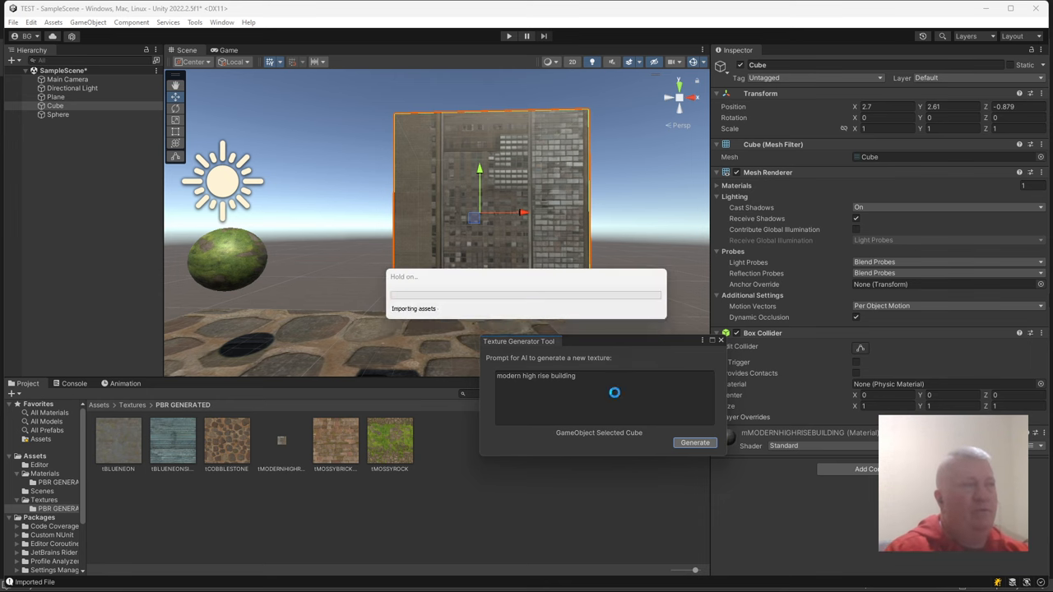
Regenerate the building texture twice more for a denser window facade and inspect the cube
{"action": "left_click", "coordinate": [614, 391]}
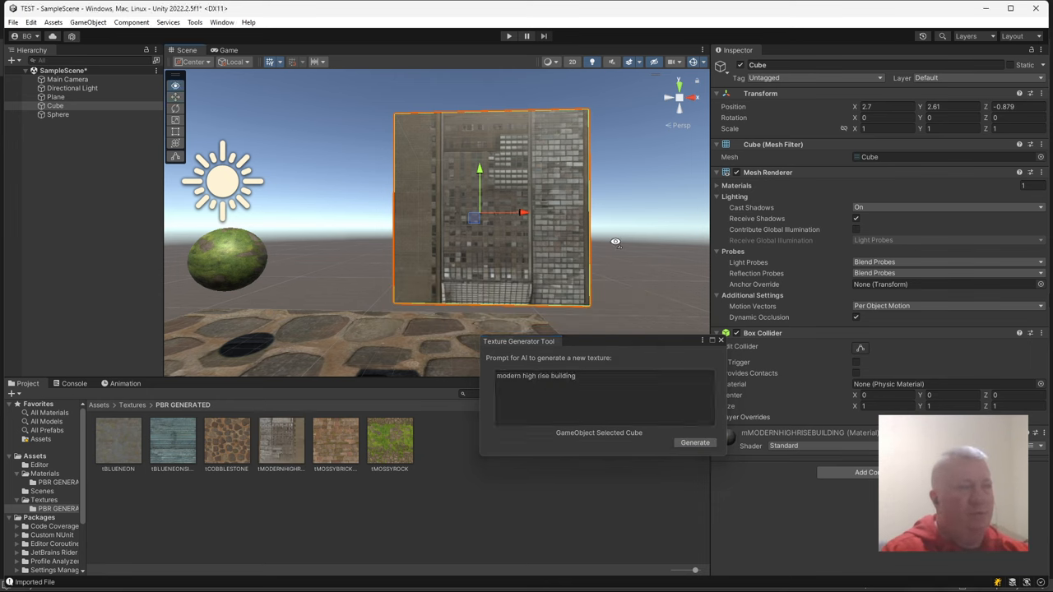
{"action": "mouse_move", "coordinate": [412, 246]}
{"action": "right_mouse_down"}
{"action": "mouse_move", "coordinate": [576, 238]}
{"action": "mouse_move", "coordinate": [494, 246]}
{"action": "right_mouse_up"}
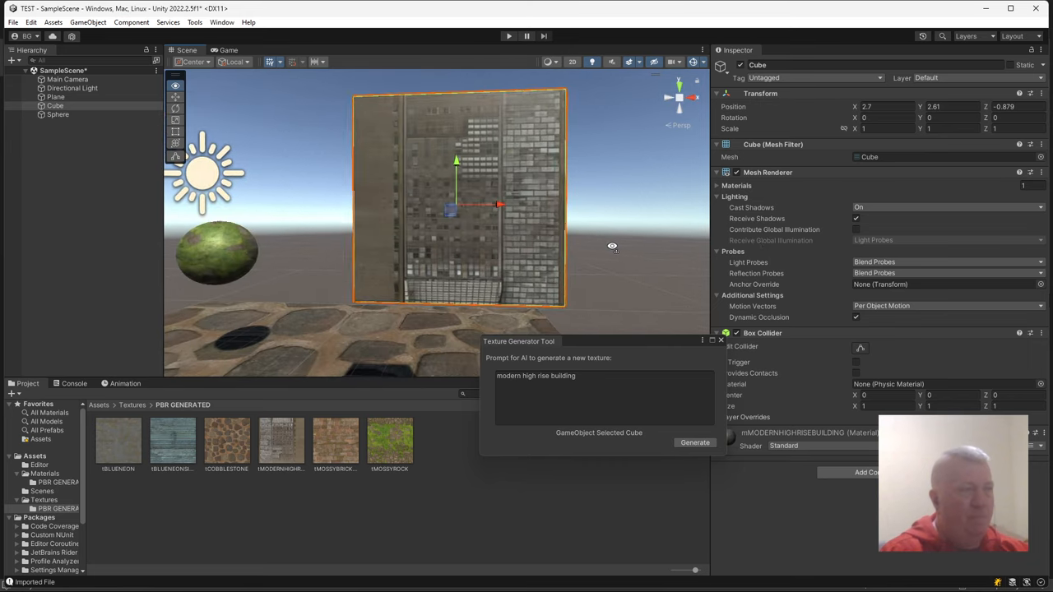
{"action": "scroll", "coordinate": [494, 247], "scroll_direction": "up", "scroll_amount": 5}
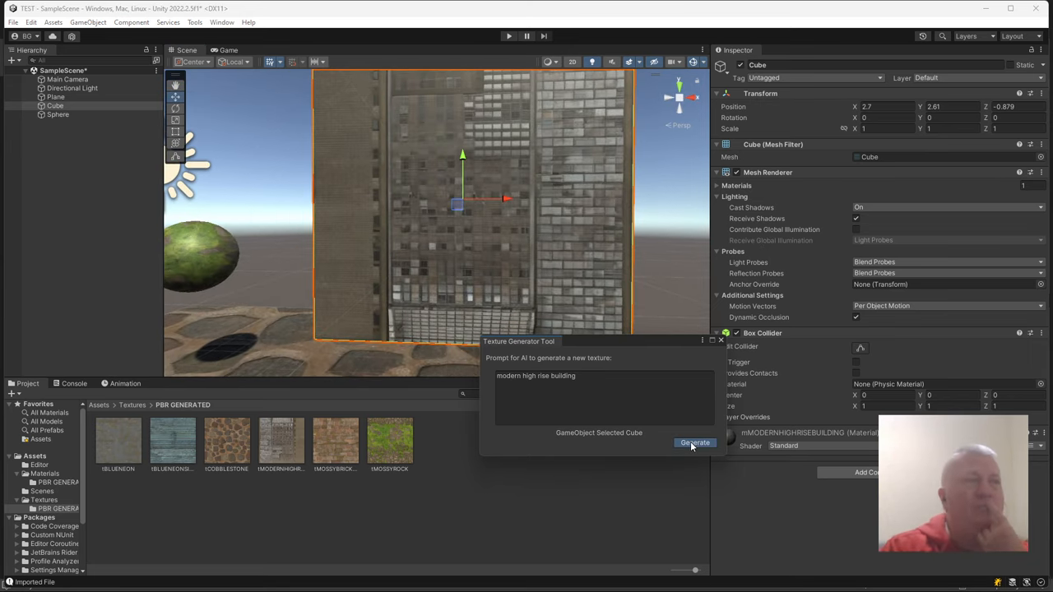
{"action": "left_click", "coordinate": [690, 443]}
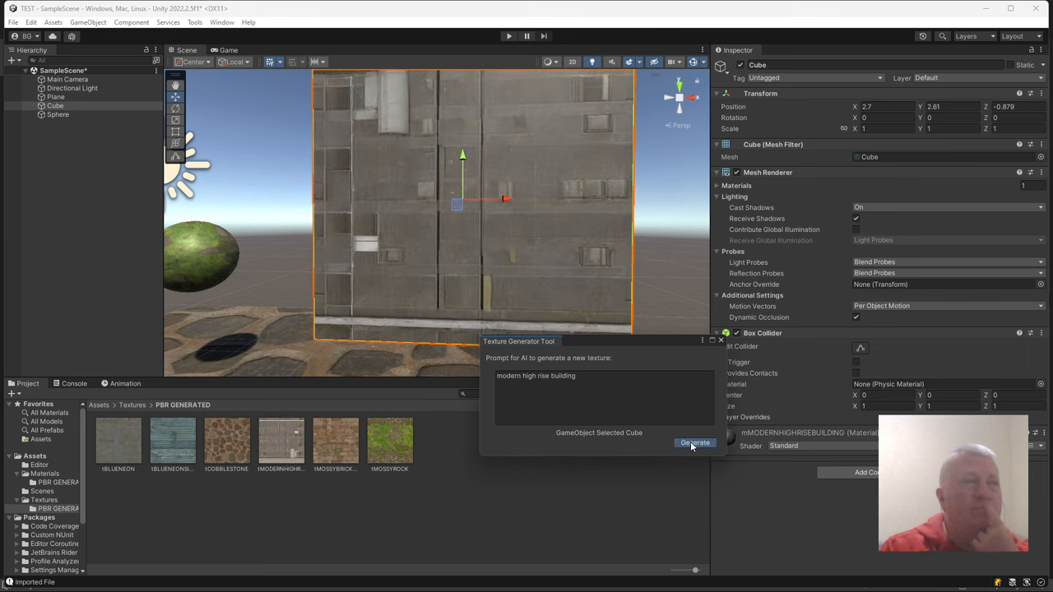
{"action": "left_click", "coordinate": [691, 442]}
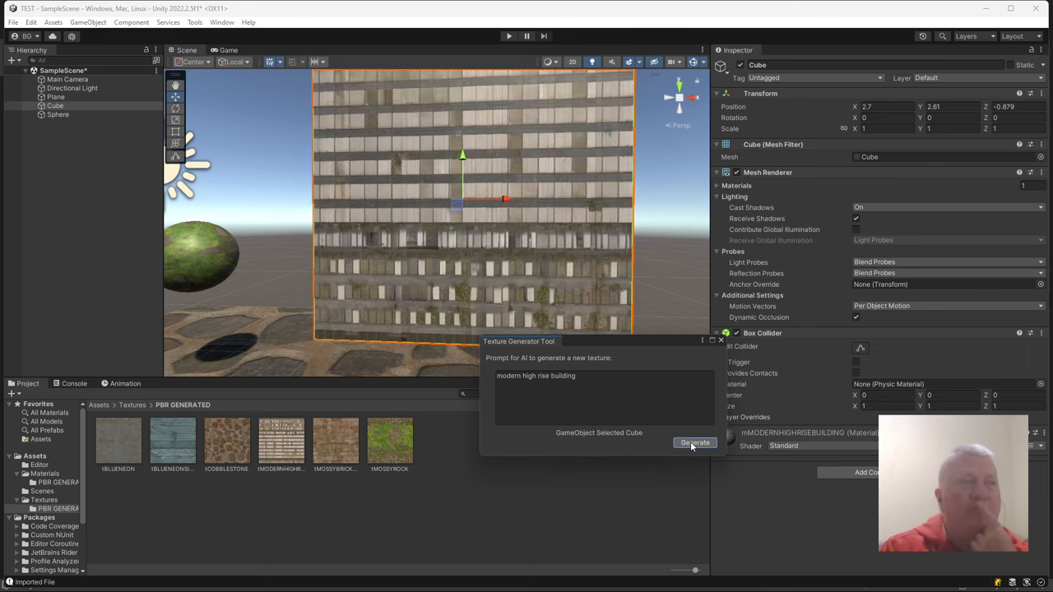
{"action": "scroll", "coordinate": [572, 214], "scroll_direction": "down", "scroll_amount": 4}
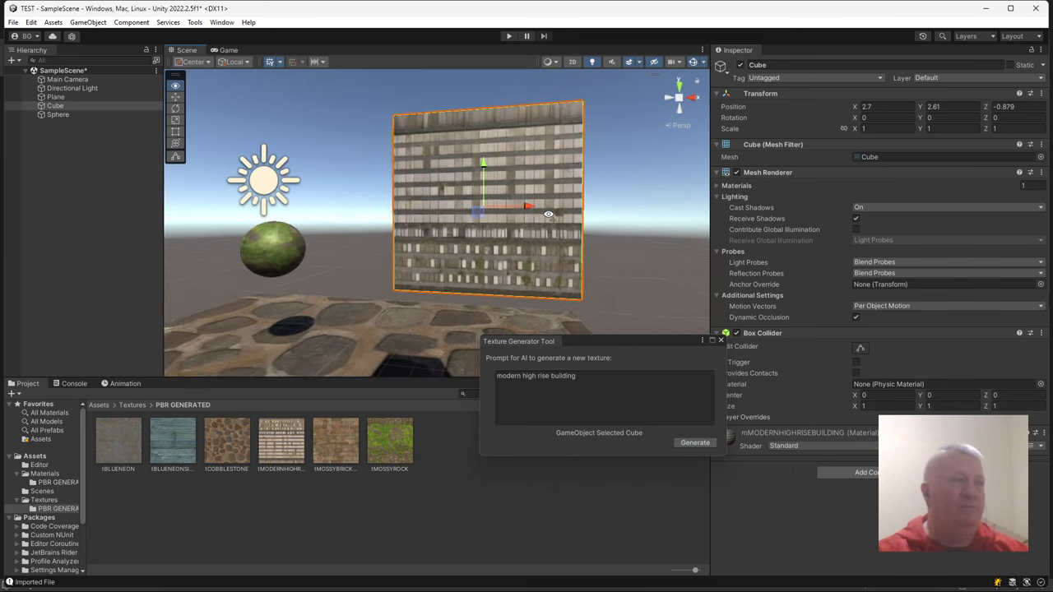
{"action": "mouse_move", "coordinate": [572, 214]}
{"action": "right_mouse_down"}
{"action": "mouse_move", "coordinate": [431, 202]}
{"action": "mouse_move", "coordinate": [585, 202]}
{"action": "mouse_move", "coordinate": [639, 311]}
{"action": "right_mouse_up"}
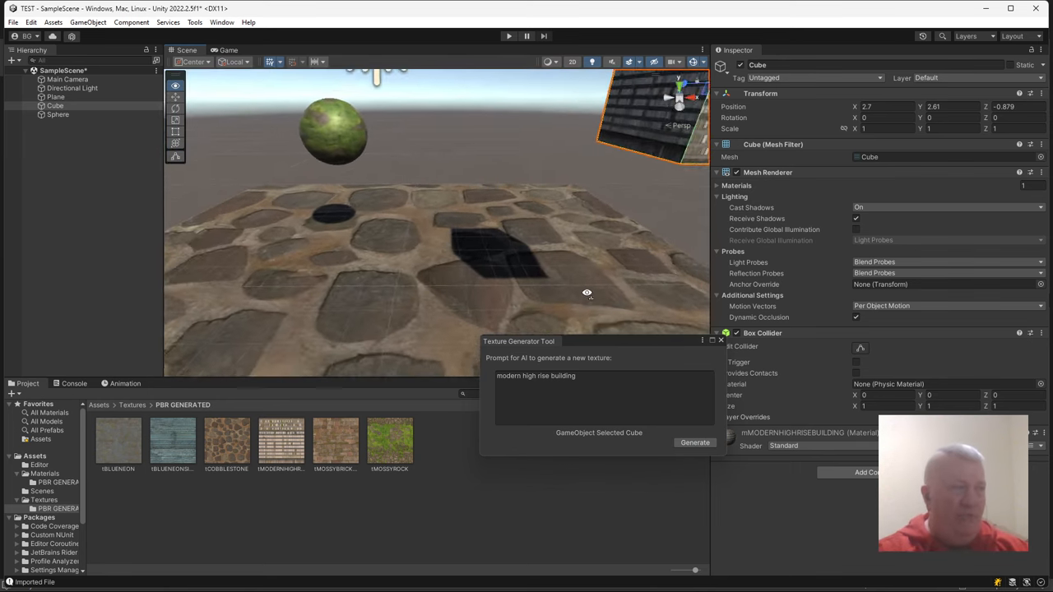
{"action": "mouse_move", "coordinate": [235, 579]}
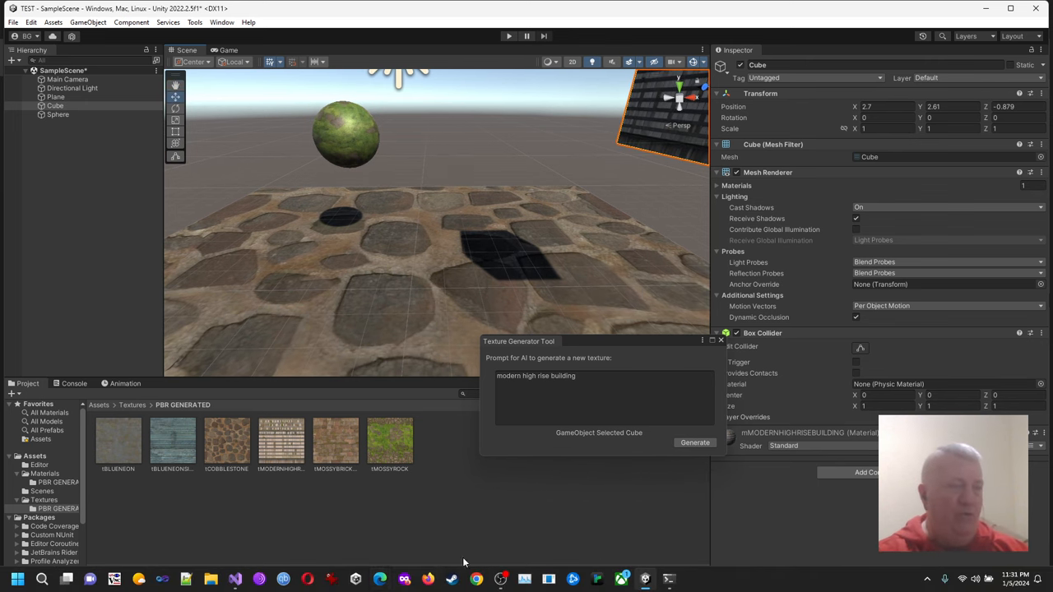
Switch to Visual Studio and review the CreateGUI prompt-field layout code in Texture Generator.cs
{"action": "left_click", "coordinate": [237, 580]}
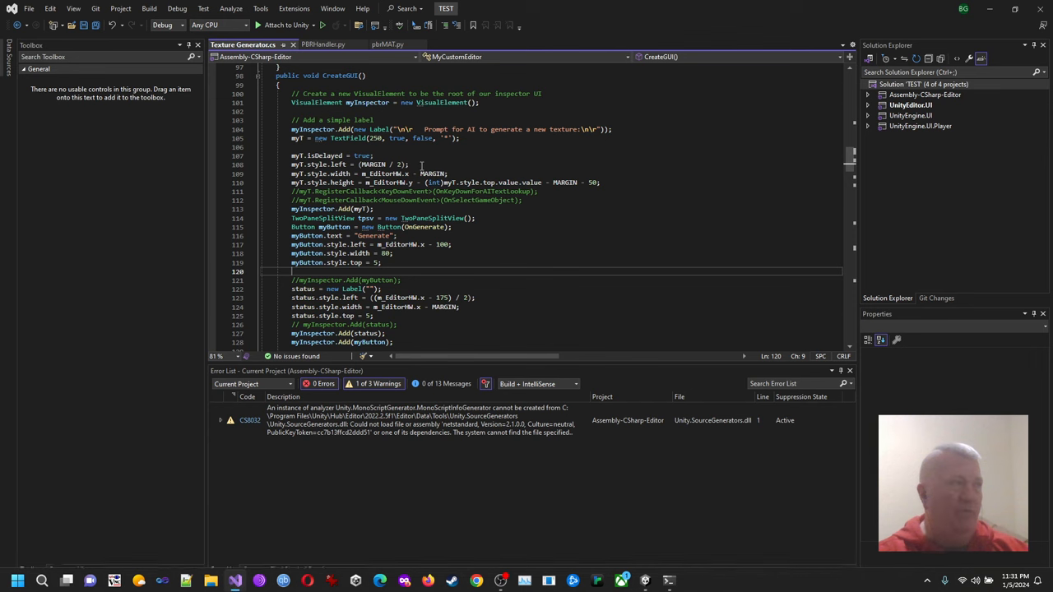
{"action": "left_click", "coordinate": [421, 173]}
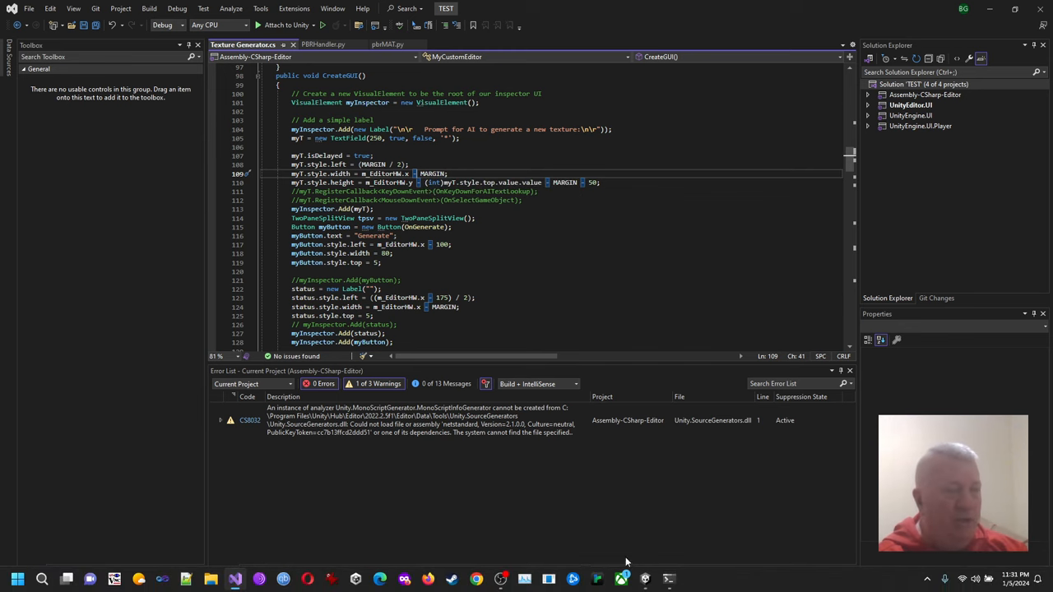
Back in Unity, select the Texture Generator script in the Editor folder to show its Inspector notes
{"action": "left_click", "coordinate": [649, 580]}
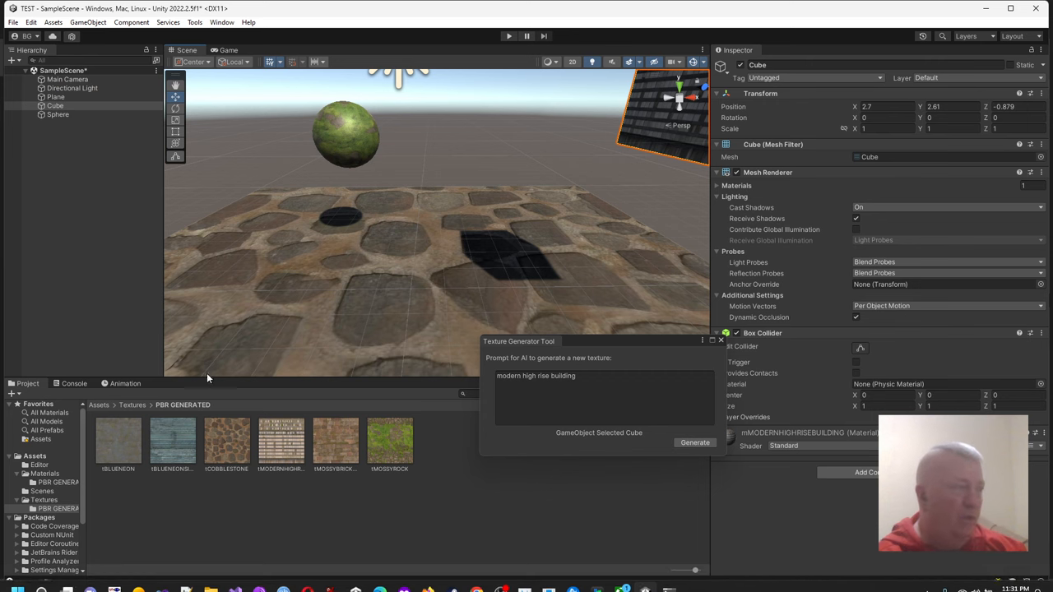
{"action": "left_click", "coordinate": [38, 465]}
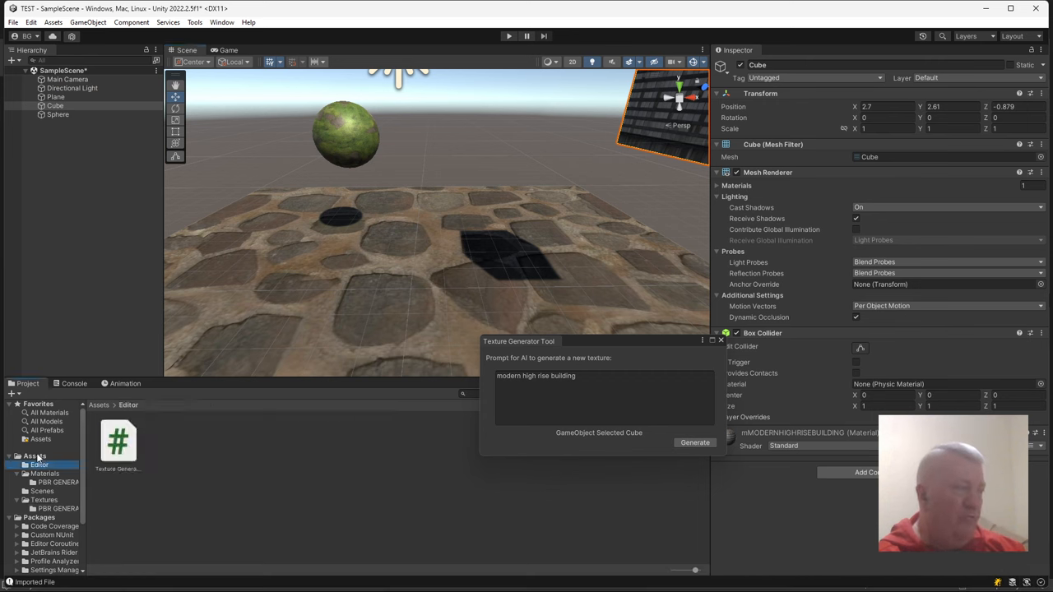
{"action": "left_click", "coordinate": [39, 466]}
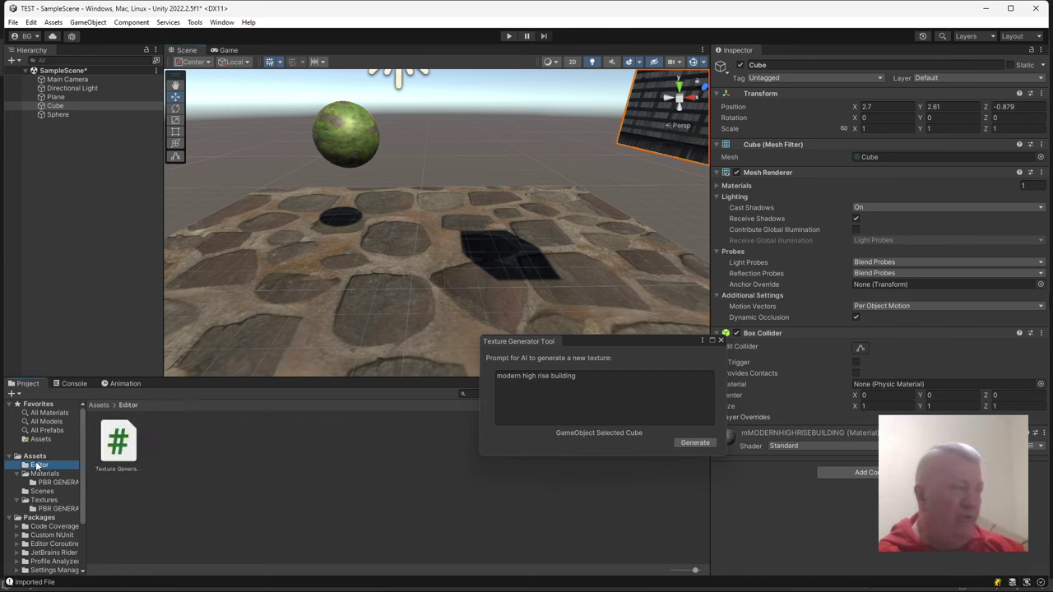
{"action": "left_click", "coordinate": [118, 445]}
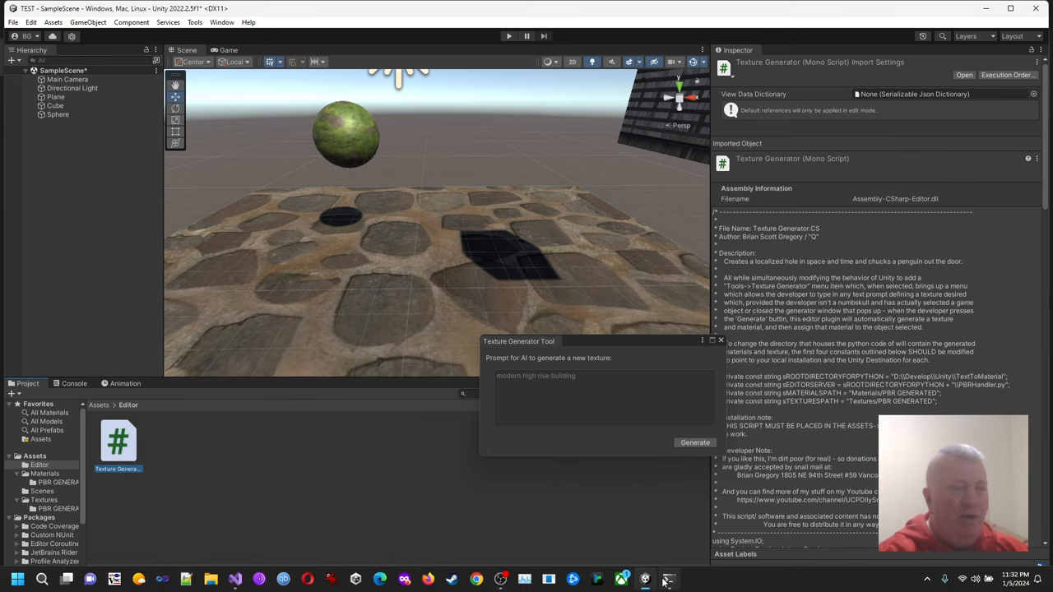
Bring up the Python texture server console, close it, then close the Texture Generator Tool window
{"action": "left_click", "coordinate": [666, 581]}
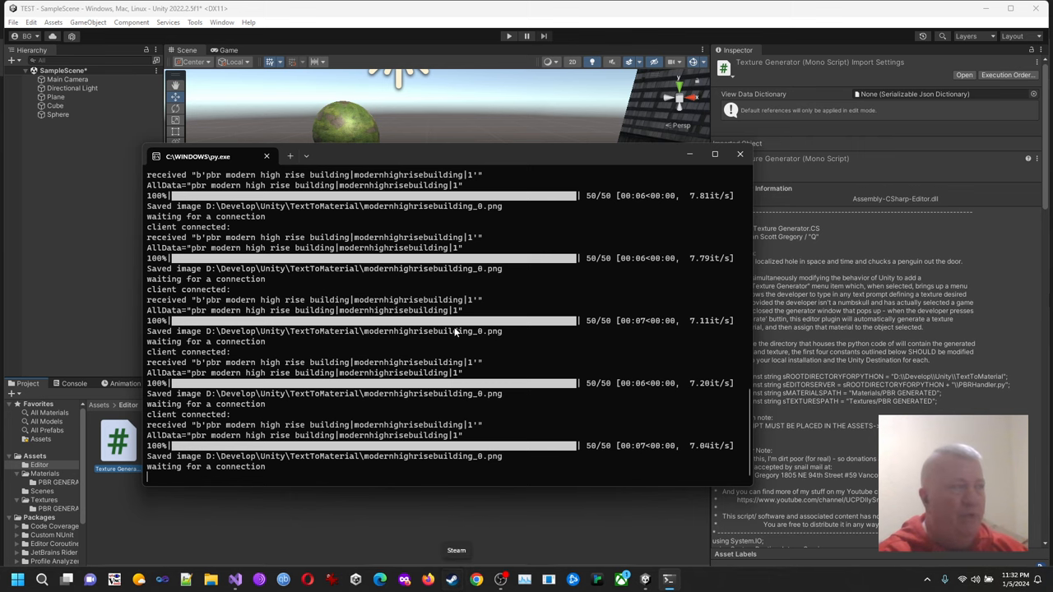
{"action": "left_click_drag", "start_coordinate": [371, 156], "coordinate": [442, 151]}
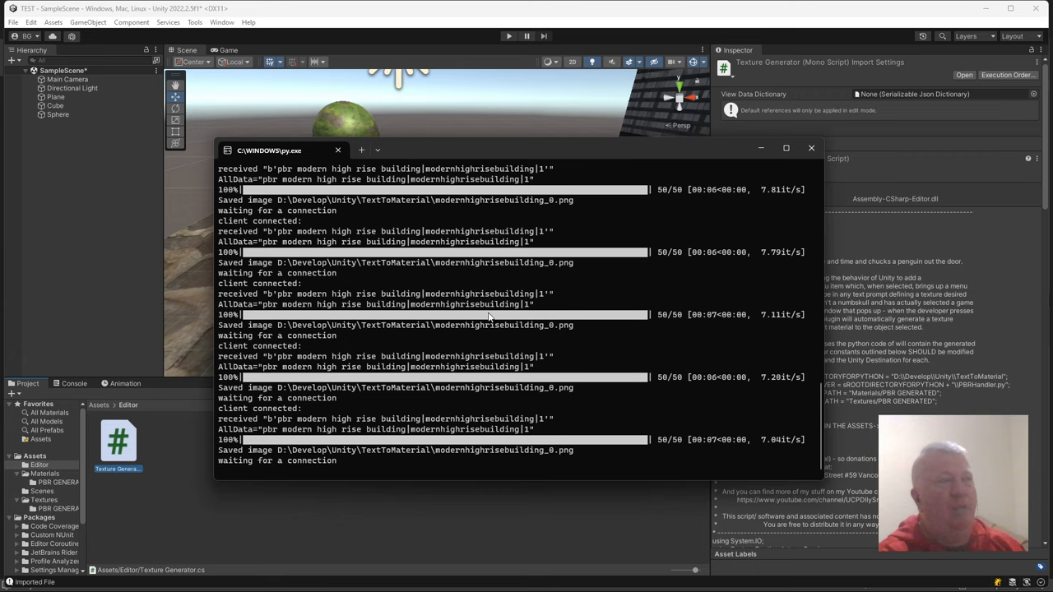
{"action": "scroll", "coordinate": [489, 304], "scroll_direction": "up", "scroll_amount": 5}
{"action": "scroll", "coordinate": [489, 304], "scroll_direction": "up", "scroll_amount": 5}
{"action": "scroll", "coordinate": [488, 305], "scroll_direction": "up", "scroll_amount": 3}
{"action": "scroll", "coordinate": [489, 304], "scroll_direction": "up", "scroll_amount": 2}
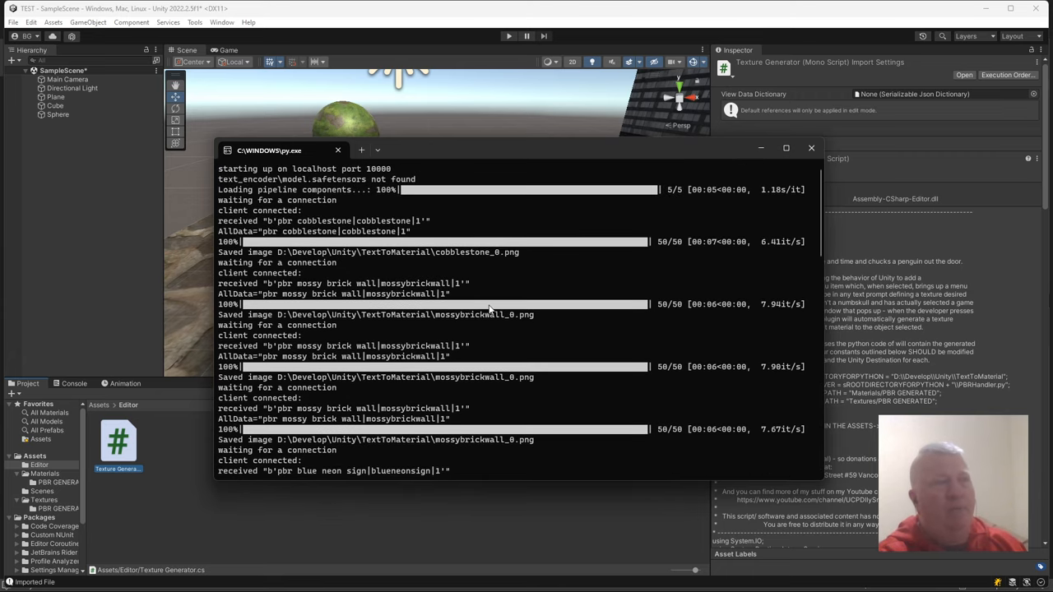
{"action": "left_click", "coordinate": [810, 150]}
{"action": "left_click", "coordinate": [720, 340]}
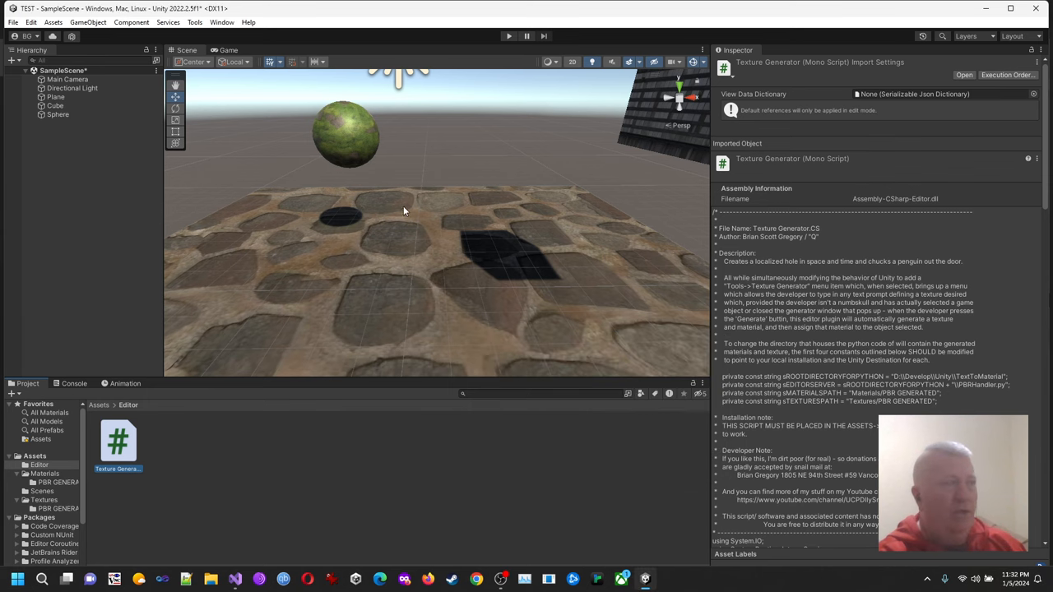
Launch the Texture Generator from the Tools menu so its server console starts waiting for a connection
{"action": "left_click", "coordinate": [196, 22]}
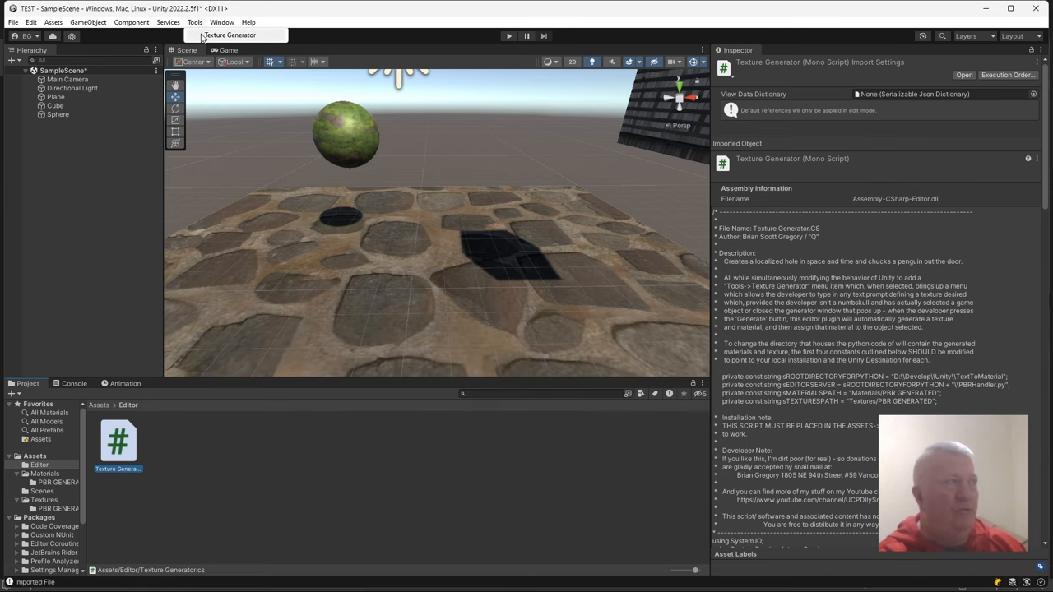
{"action": "left_click", "coordinate": [228, 36]}
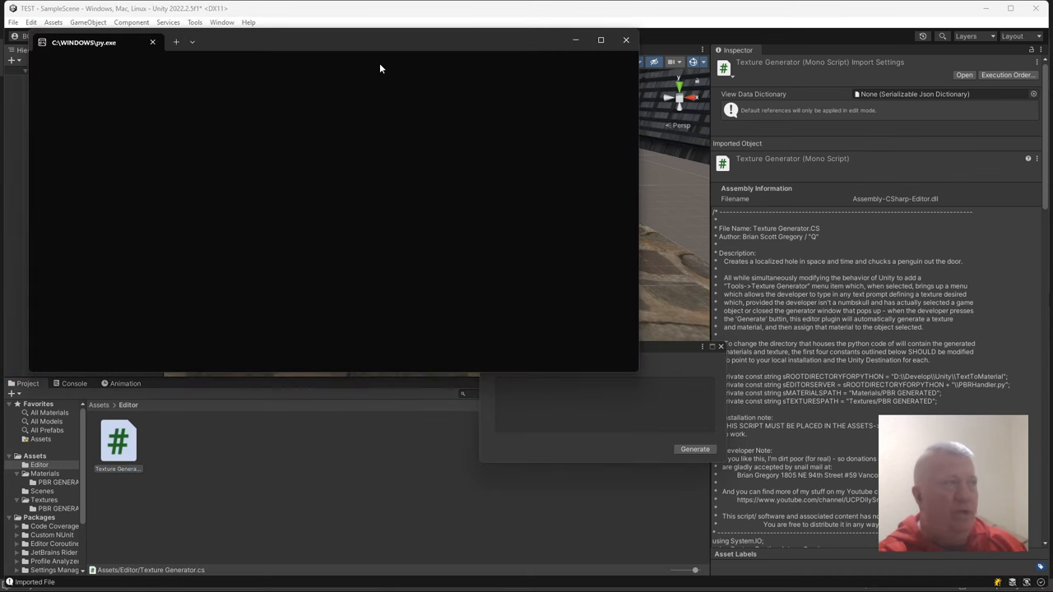
{"action": "left_click_drag", "start_coordinate": [355, 40], "coordinate": [684, 155]}
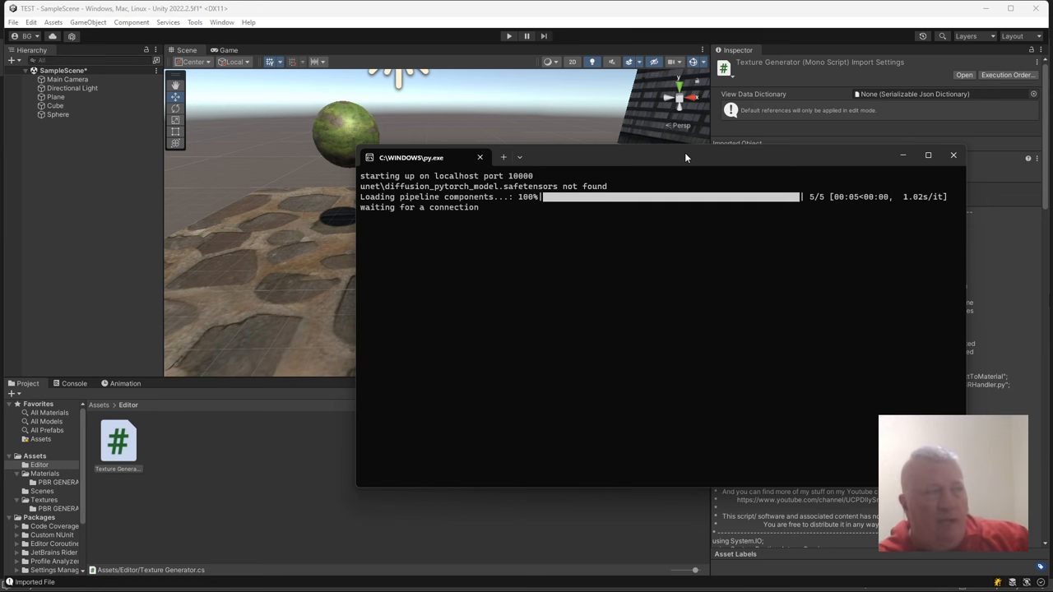
{"action": "key", "text": "alt+Tab"}
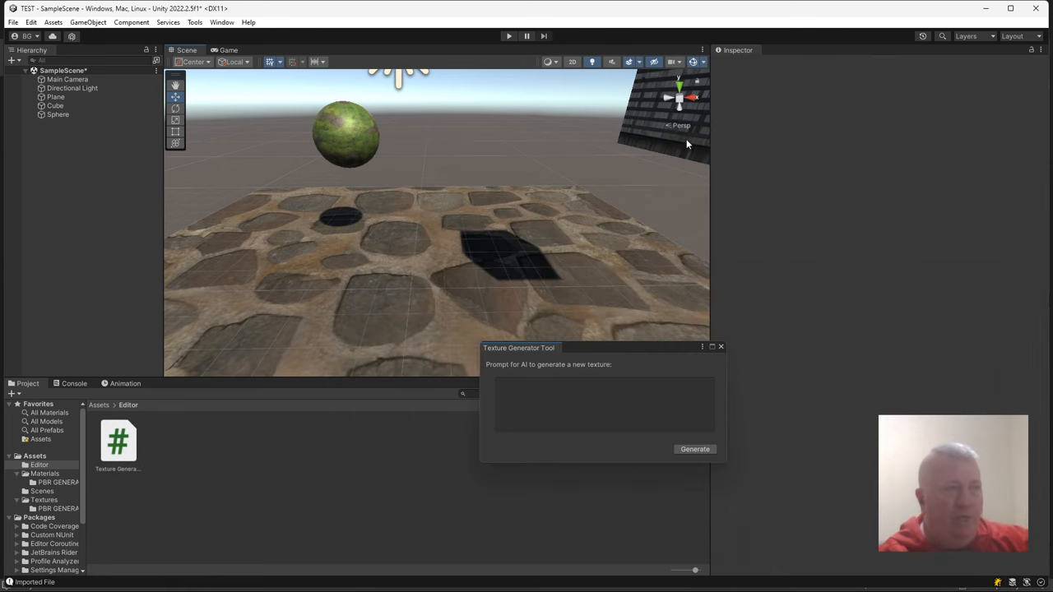
Select the Plane as the texture target and arrange the console and tool windows over the scene
{"action": "left_click", "coordinate": [433, 250]}
{"action": "left_click", "coordinate": [563, 385]}
{"action": "left_click", "coordinate": [668, 580]}
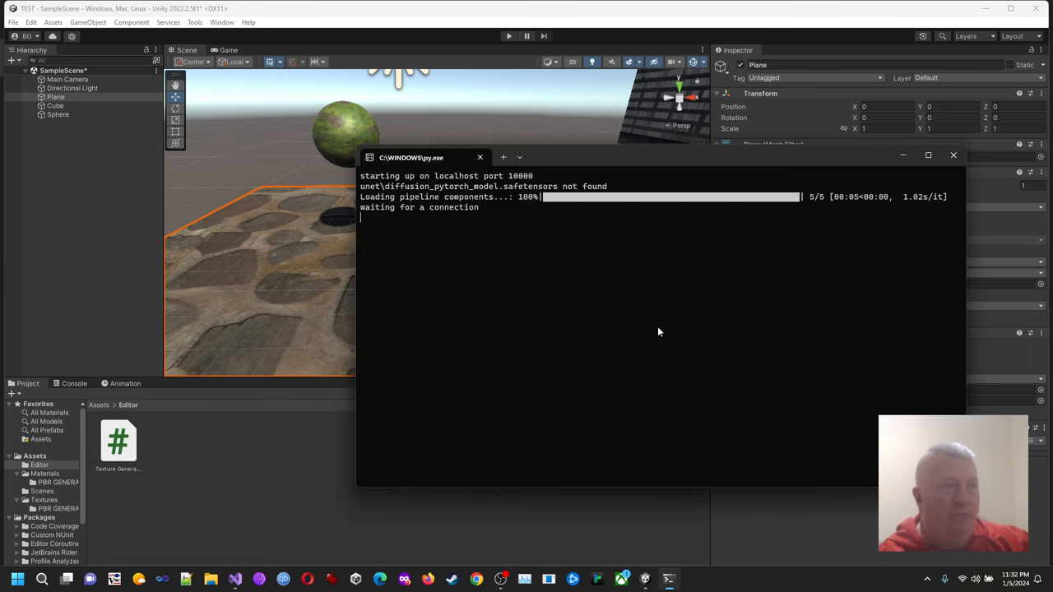
{"action": "mouse_move", "coordinate": [522, 159]}
{"action": "left_mouse_down"}
{"action": "mouse_move", "coordinate": [625, 249]}
{"action": "mouse_move", "coordinate": [469, 212]}
{"action": "left_mouse_up"}
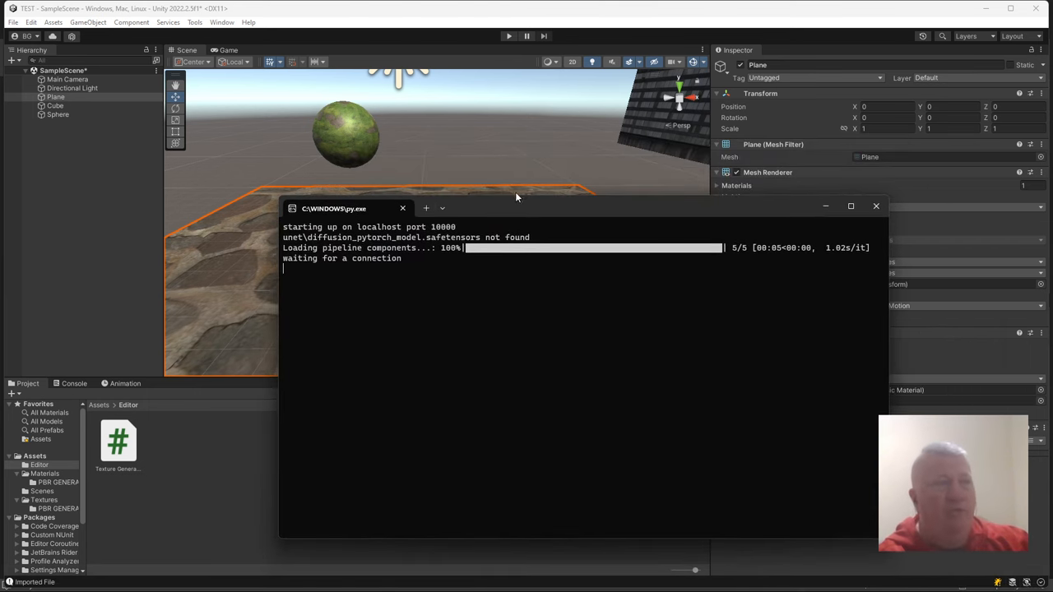
{"action": "mouse_move", "coordinate": [502, 206]}
{"action": "left_mouse_down"}
{"action": "mouse_move", "coordinate": [596, 338]}
{"action": "mouse_move", "coordinate": [591, 401]}
{"action": "left_mouse_up"}
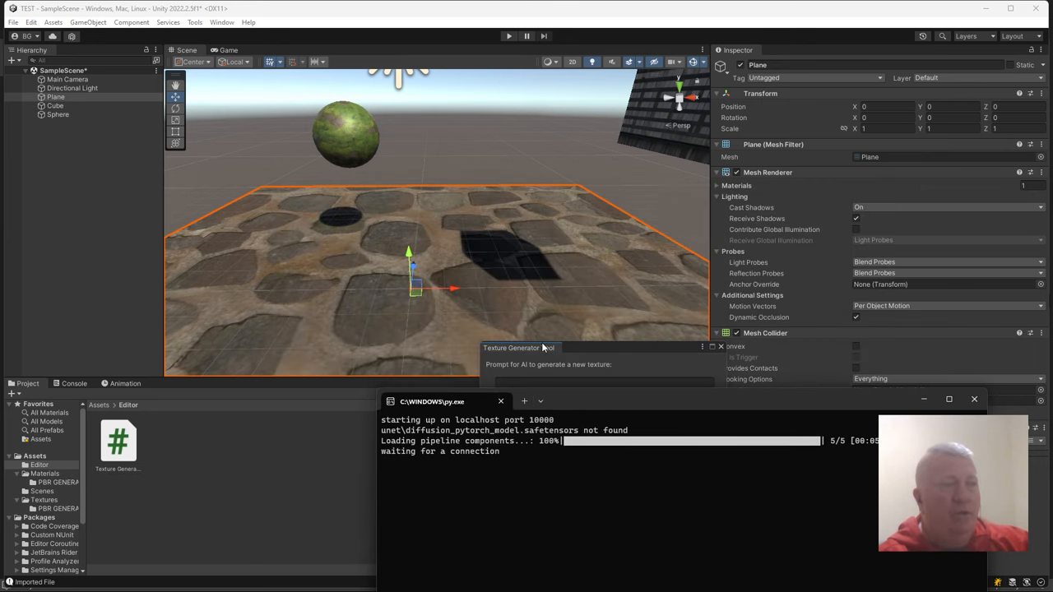
{"action": "left_click_drag", "start_coordinate": [544, 348], "coordinate": [510, 180]}
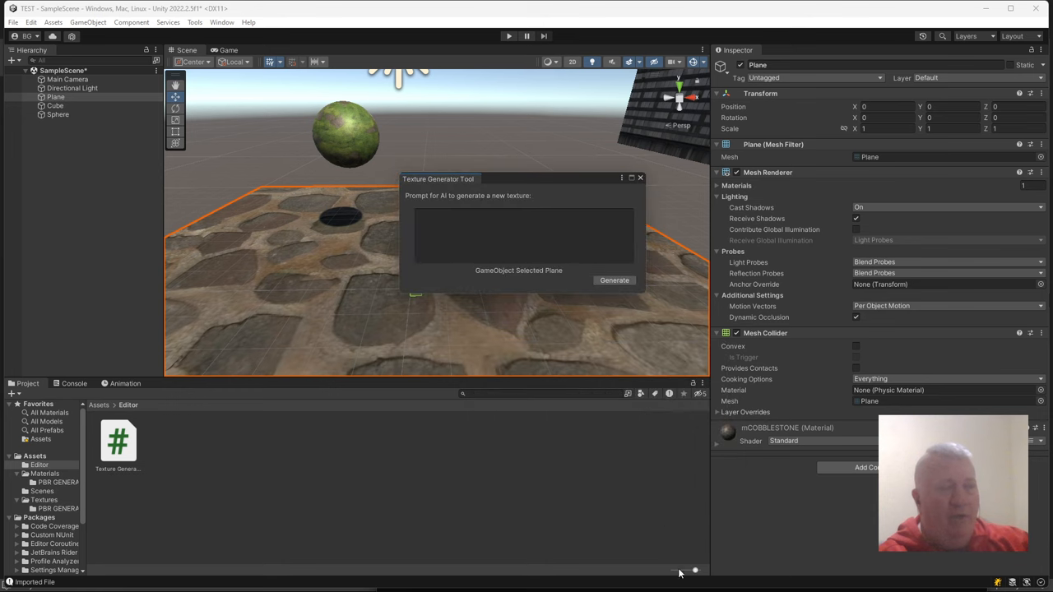
{"action": "left_click", "coordinate": [670, 579]}
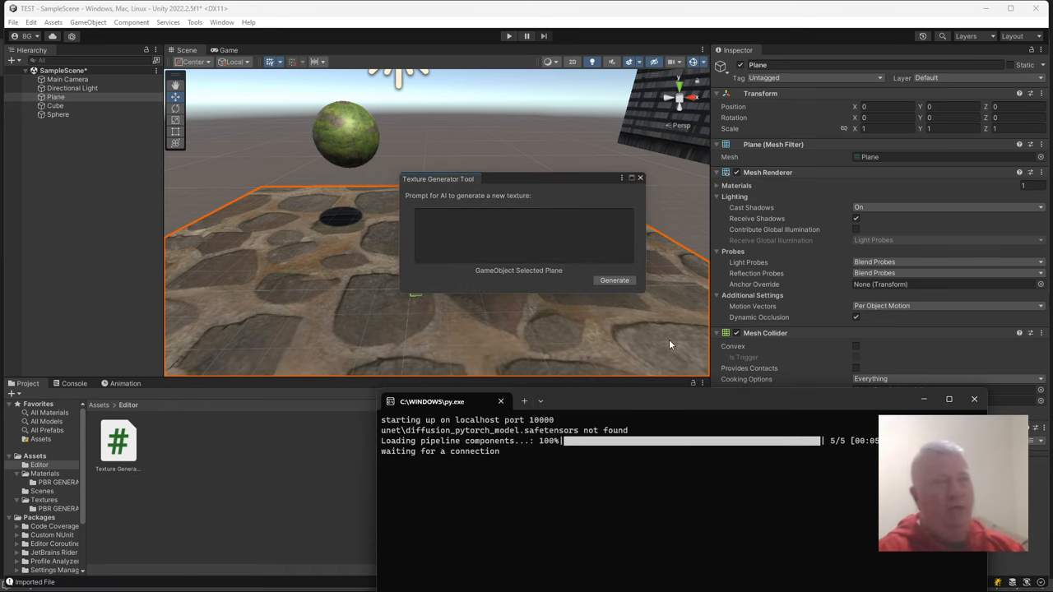
{"action": "left_click", "coordinate": [541, 220]}
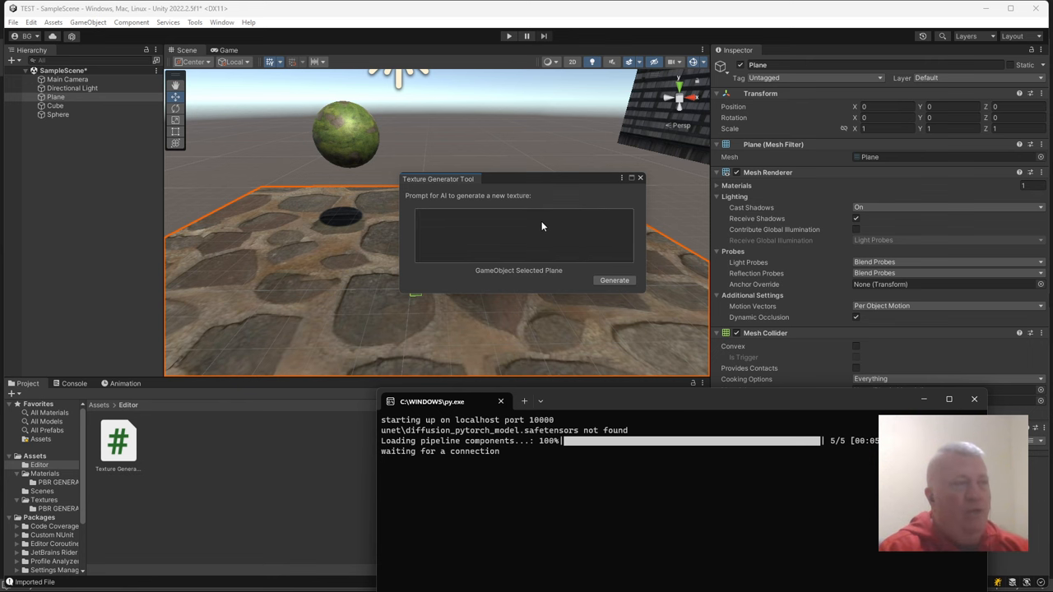
Generate a 'red flagstone' texture onto the Plane and watch the server console save the image
{"action": "left_click", "coordinate": [526, 237]}
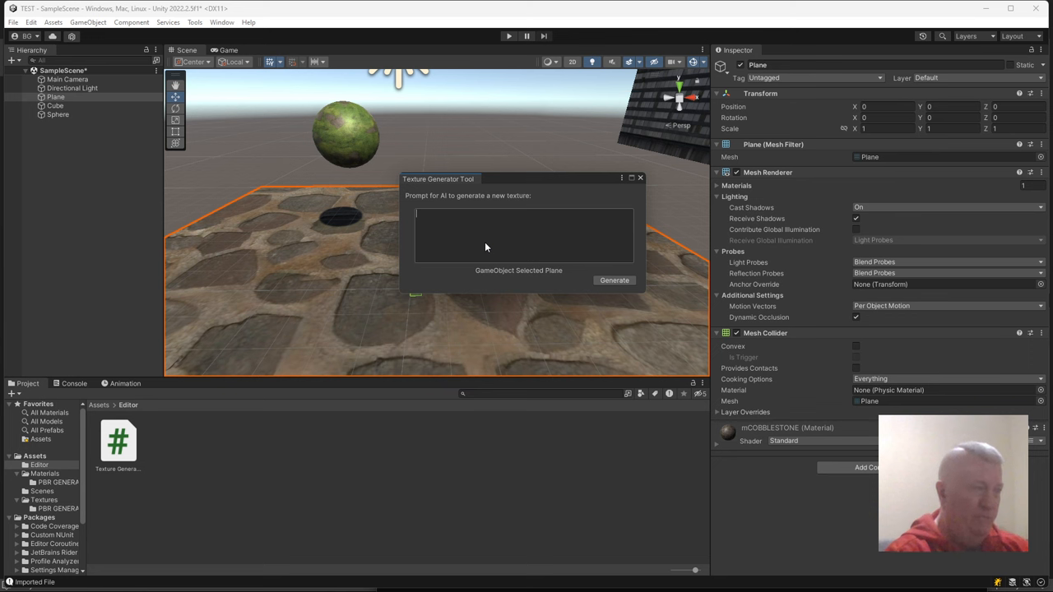
{"action": "type", "text": "flagstone"}
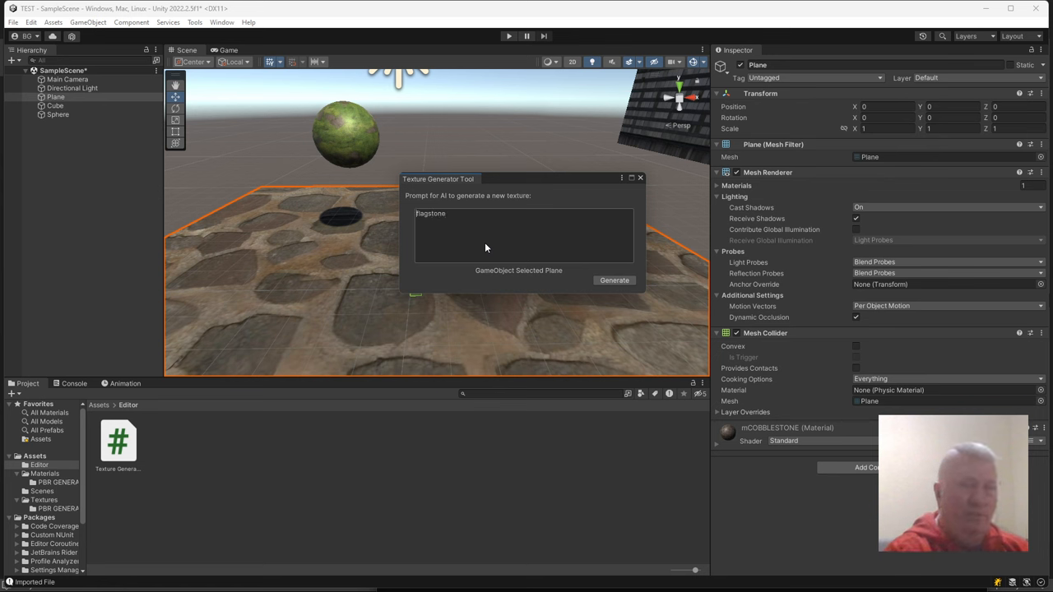
{"action": "type", "text": "red"}
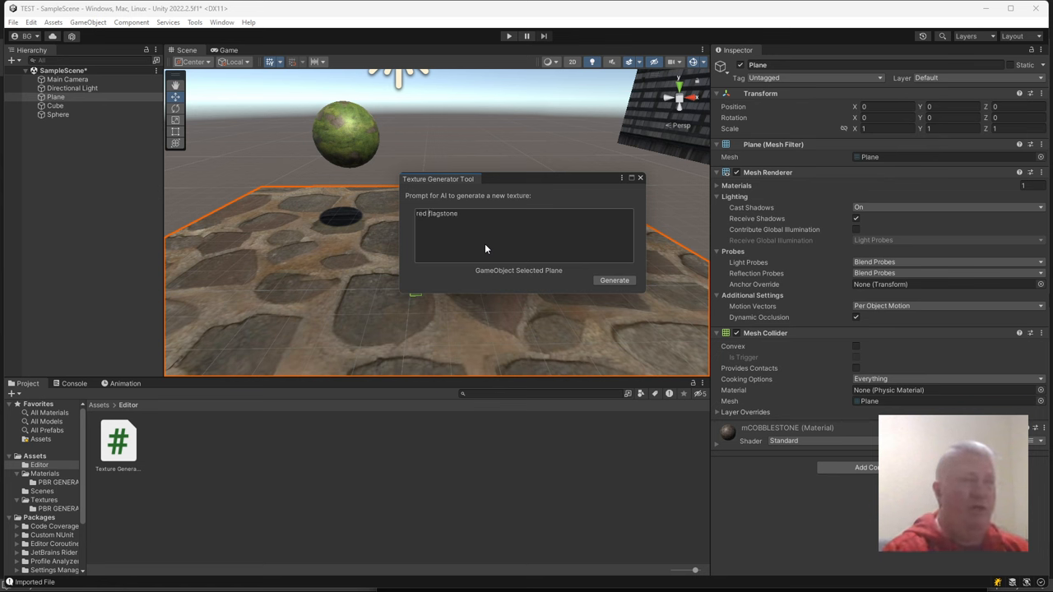
{"action": "left_click", "coordinate": [616, 280]}
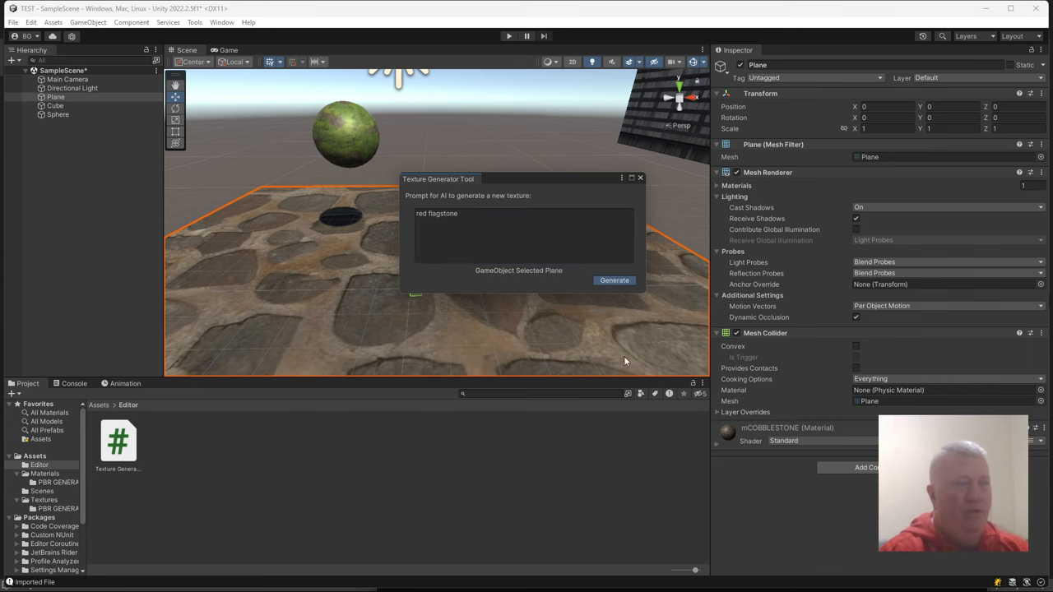
{"action": "left_click", "coordinate": [655, 579]}
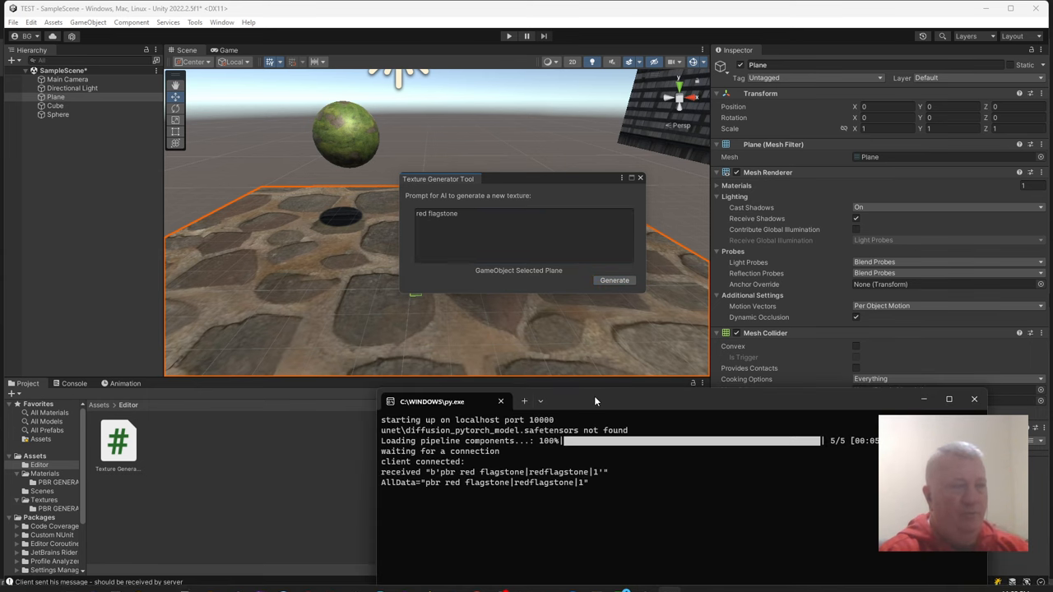
{"action": "left_click_drag", "start_coordinate": [594, 395], "coordinate": [615, 308]}
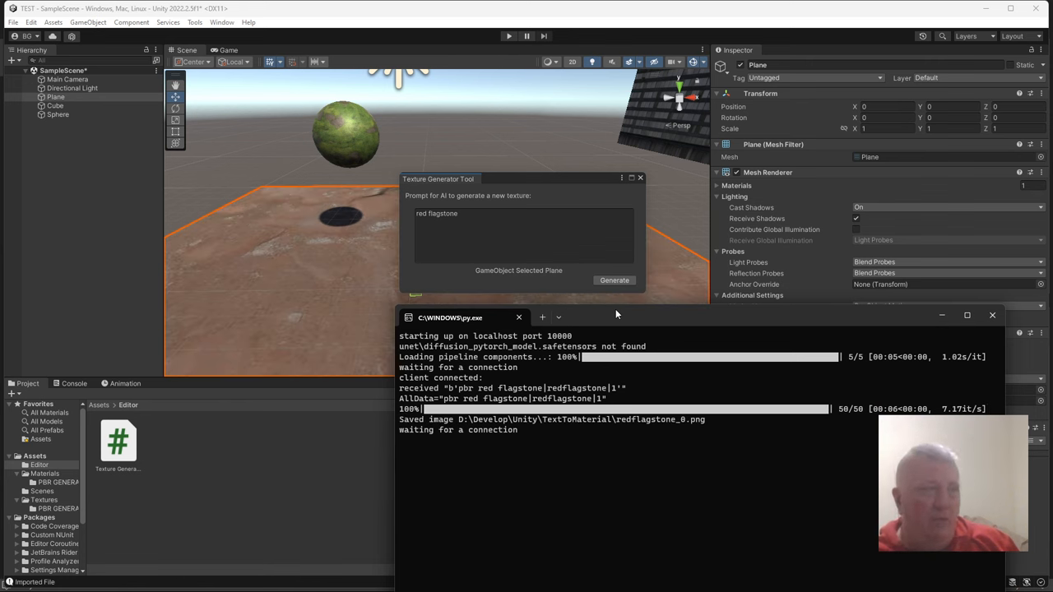
Regenerate the red flagstone texture twice, checking the server console's progress each time
{"action": "left_click", "coordinate": [543, 212]}
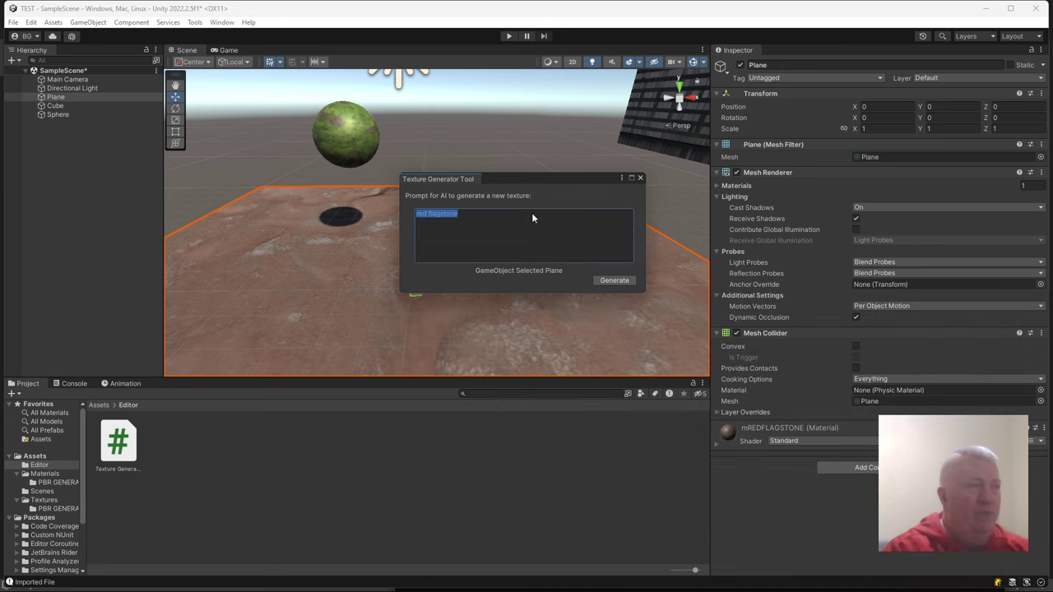
{"action": "left_click", "coordinate": [614, 279]}
{"action": "key", "text": "alt+Tab"}
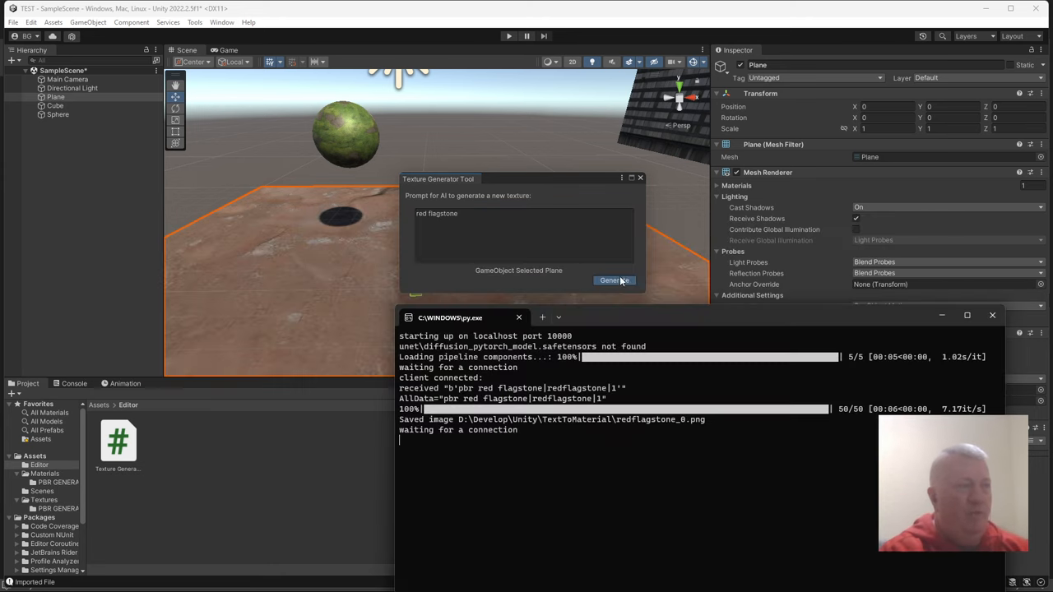
{"action": "left_click_drag", "start_coordinate": [644, 311], "coordinate": [698, 256]}
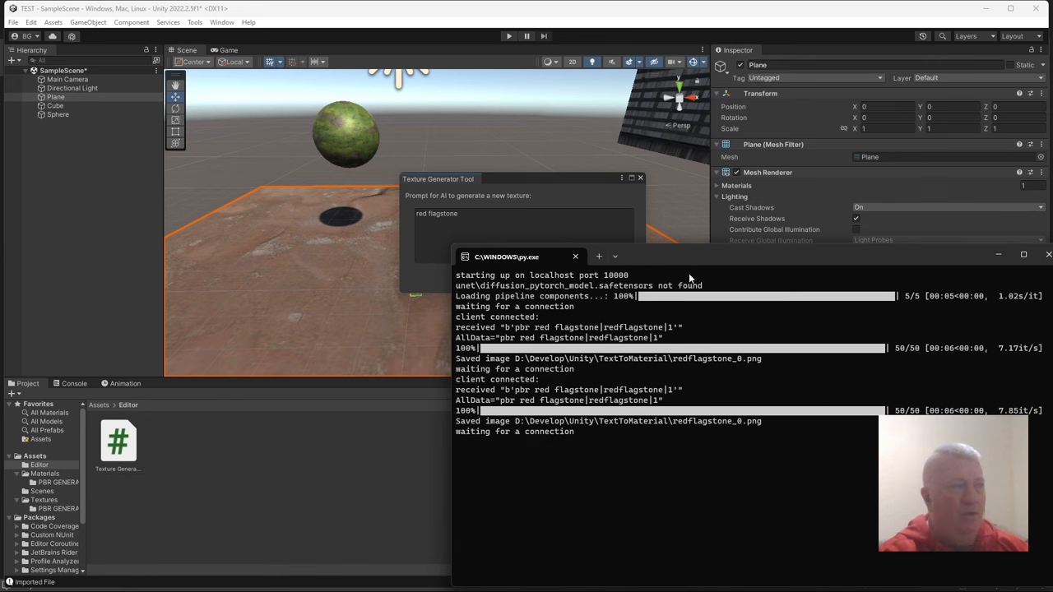
{"action": "left_click", "coordinate": [535, 201]}
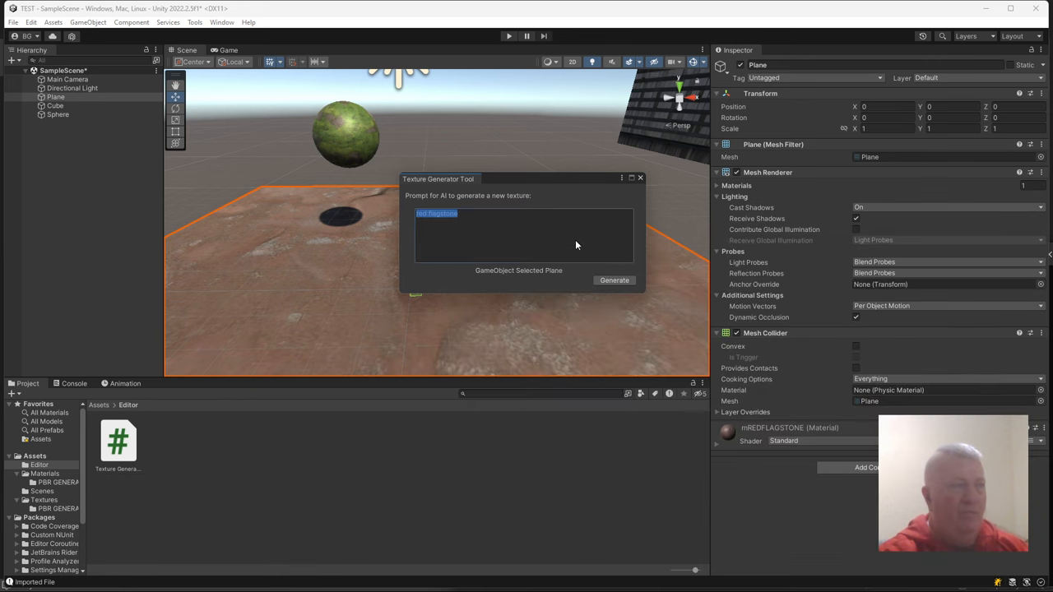
{"action": "left_click", "coordinate": [614, 281]}
{"action": "key", "text": "alt+Tab"}
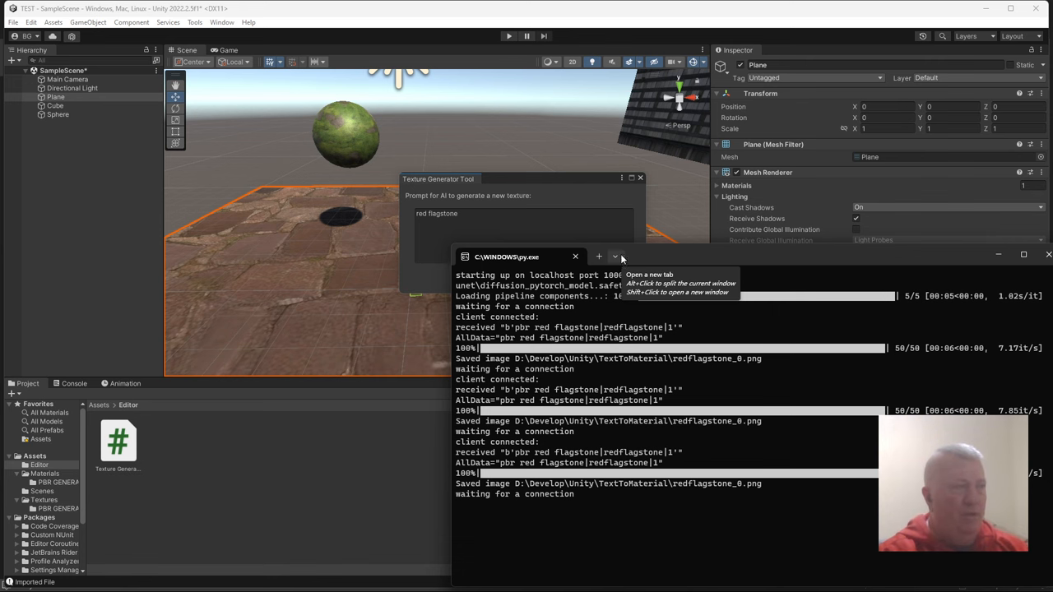
{"action": "left_click", "coordinate": [575, 238]}
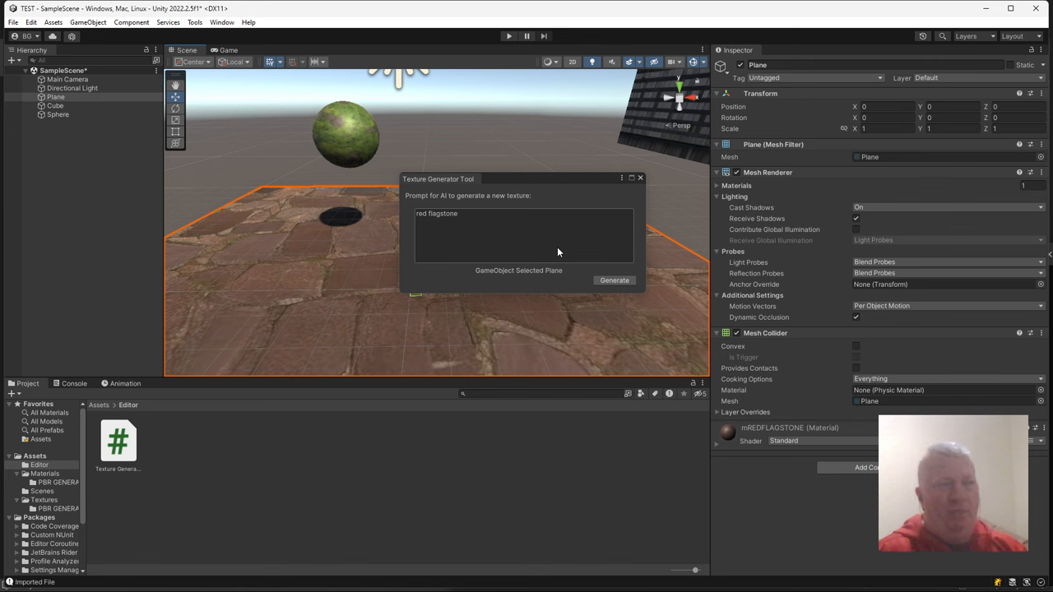
Request several more red flagstone variants for the Plane, then leave for the code in Visual Studio
{"action": "left_click", "coordinate": [615, 280]}
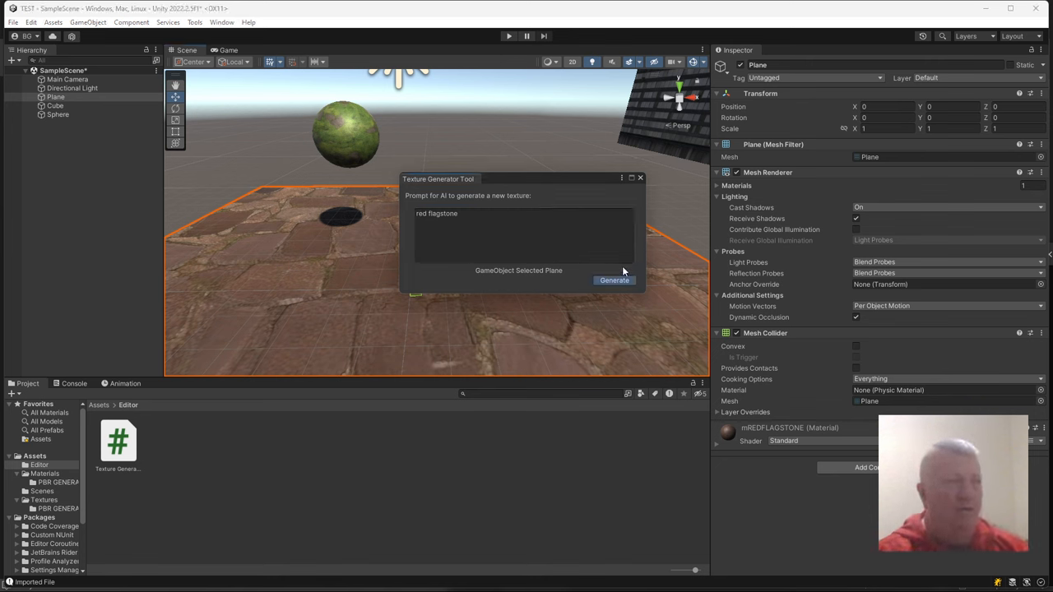
{"action": "left_click", "coordinate": [615, 281]}
{"action": "left_click", "coordinate": [617, 281]}
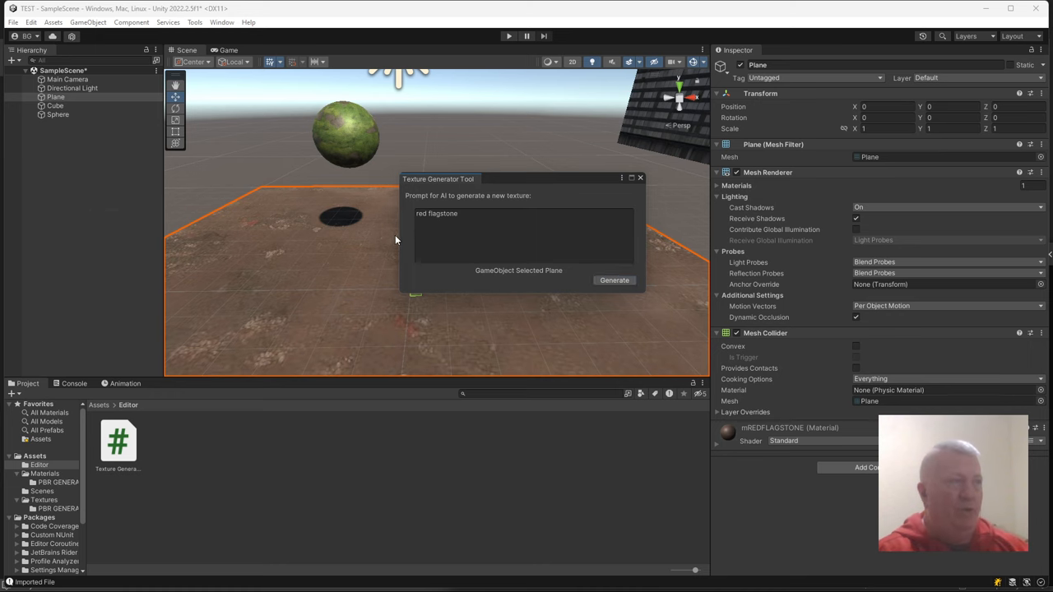
{"action": "key", "text": "alt+Tab"}
Go over the sROOTDIRECTORYFORPYTHON constant holding the Python root folder path
{"action": "left_click", "coordinate": [537, 238]}
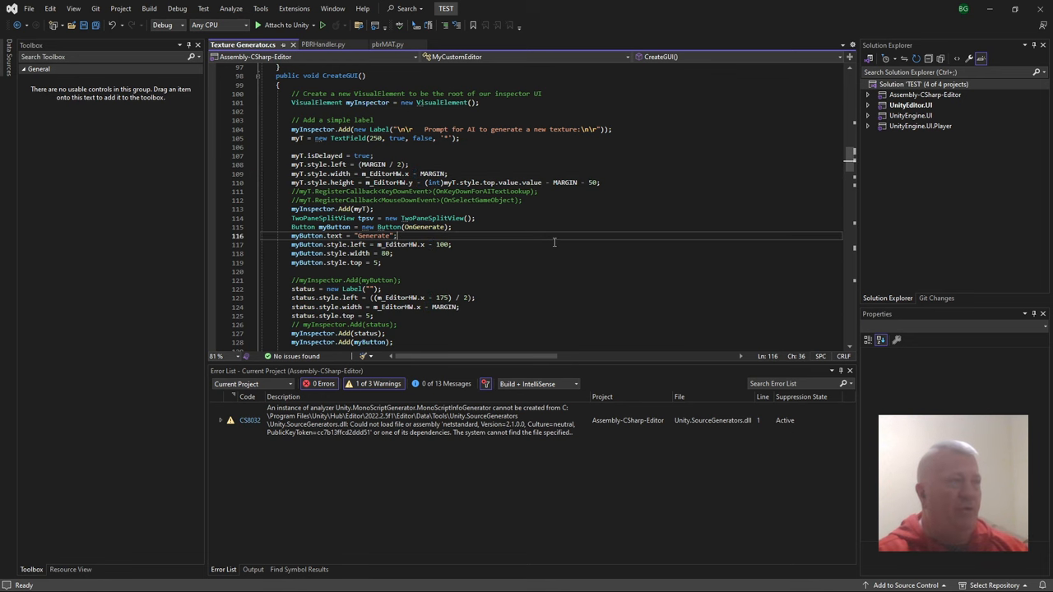
{"action": "scroll", "coordinate": [538, 239], "scroll_direction": "up", "scroll_amount": 3}
{"action": "scroll", "coordinate": [560, 255], "scroll_direction": "up", "scroll_amount": 3}
{"action": "scroll", "coordinate": [571, 267], "scroll_direction": "up", "scroll_amount": 3}
{"action": "scroll", "coordinate": [571, 267], "scroll_direction": "up", "scroll_amount": 5}
{"action": "scroll", "coordinate": [576, 279], "scroll_direction": "up", "scroll_amount": 3}
{"action": "left_click", "coordinate": [675, 307]}
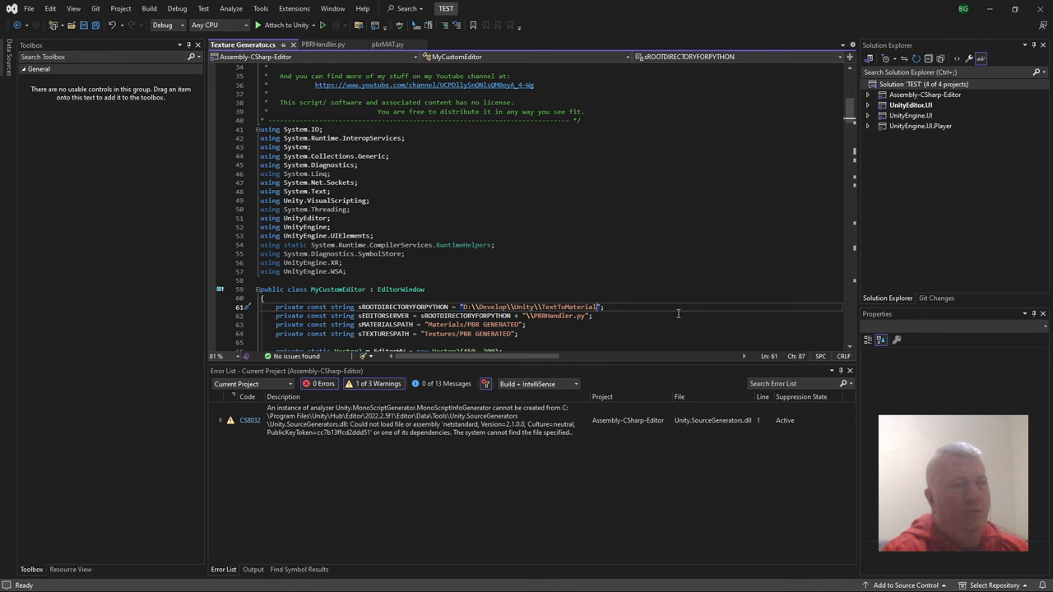
{"action": "key", "text": "ctrl+shift+Left"}
{"action": "key", "text": "ctrl+shift+Left"}
{"action": "key", "text": "ctrl+shift+Left"}
{"action": "key", "text": "ctrl+shift+Left"}
{"action": "key", "text": "ctrl+shift+Left"}
{"action": "key", "text": "ctrl+shift+Left"}
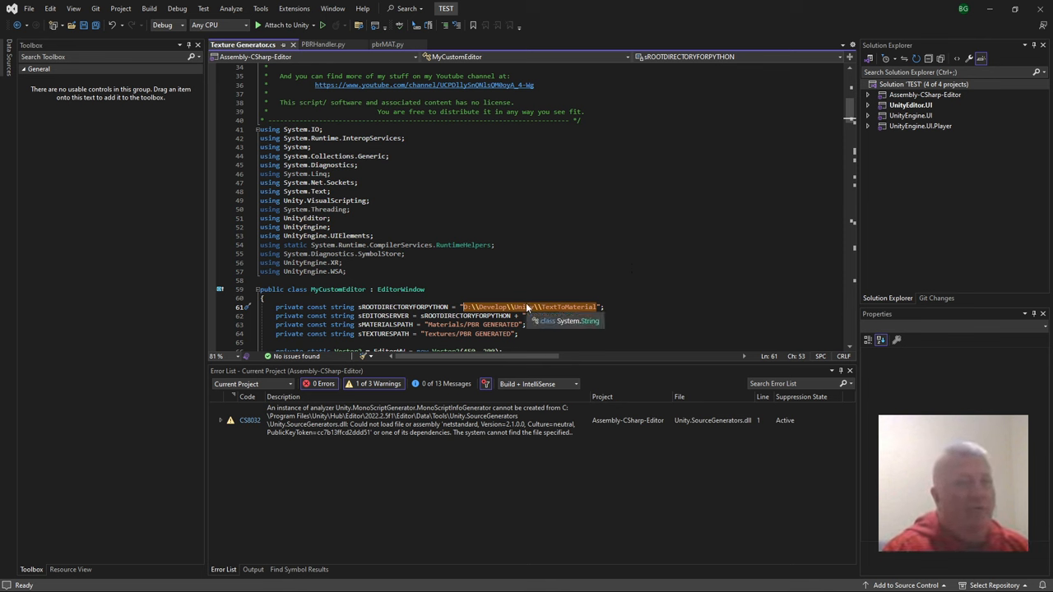
{"action": "left_click", "coordinate": [533, 307]}
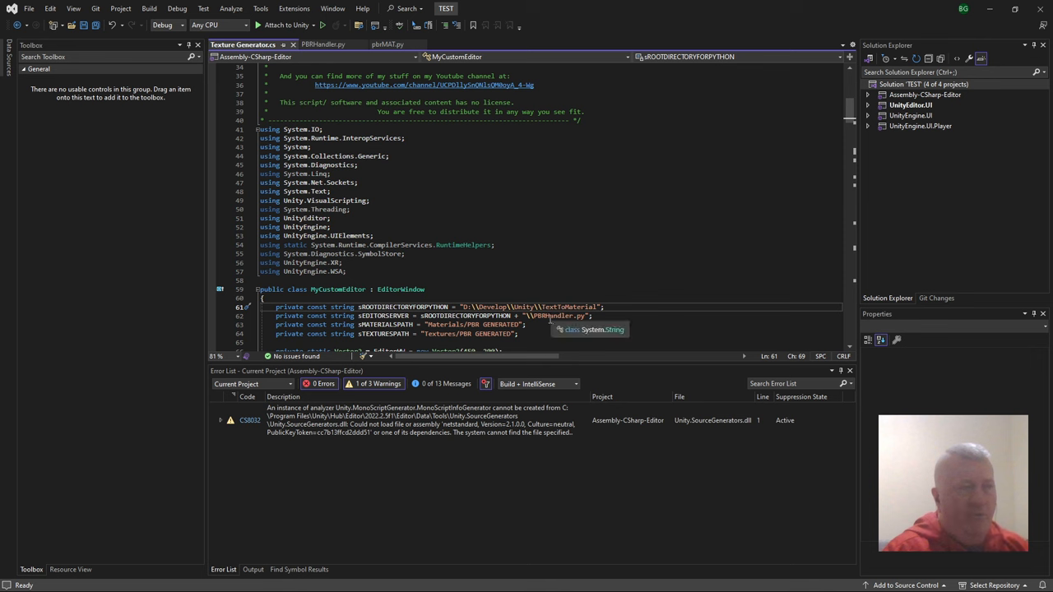
Review the PBRHandler.py server path and the PBR GENERATED materials path constants, then return to Unity
{"action": "left_click", "coordinate": [580, 315]}
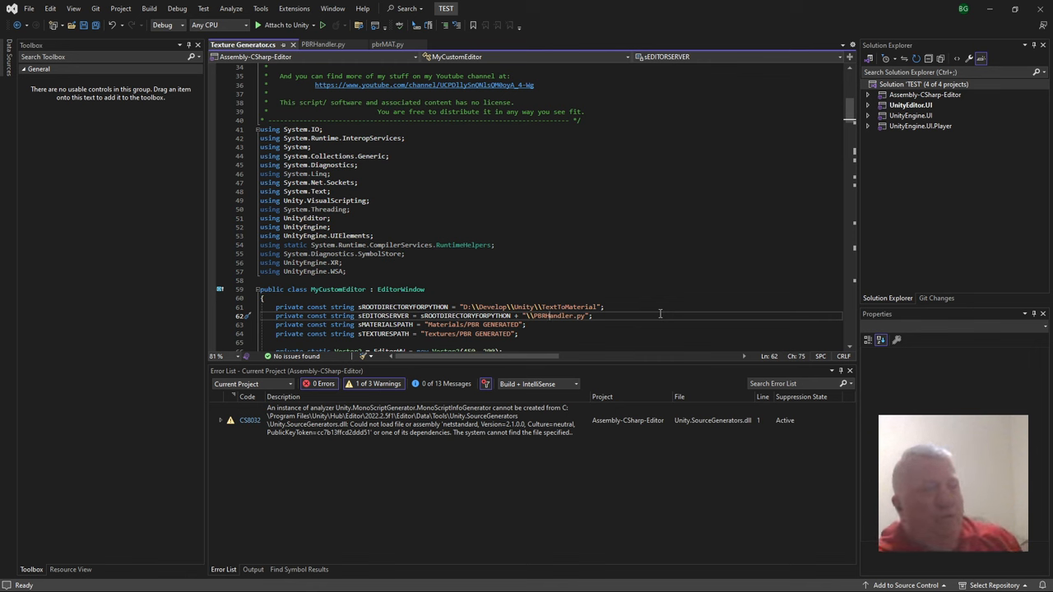
{"action": "scroll", "coordinate": [520, 301], "scroll_direction": "down", "scroll_amount": 1}
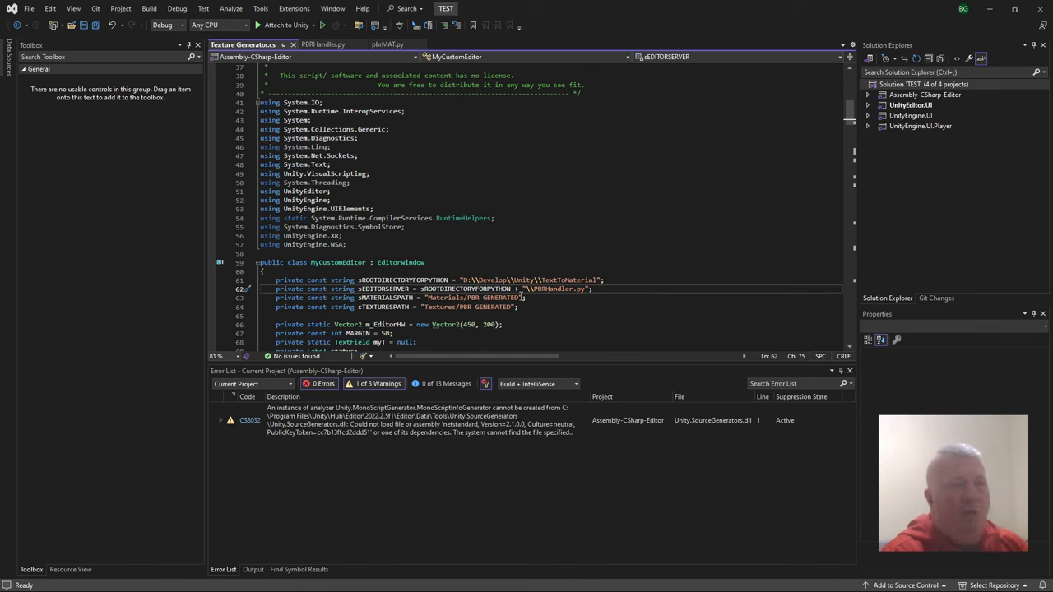
{"action": "left_click", "coordinate": [435, 298]}
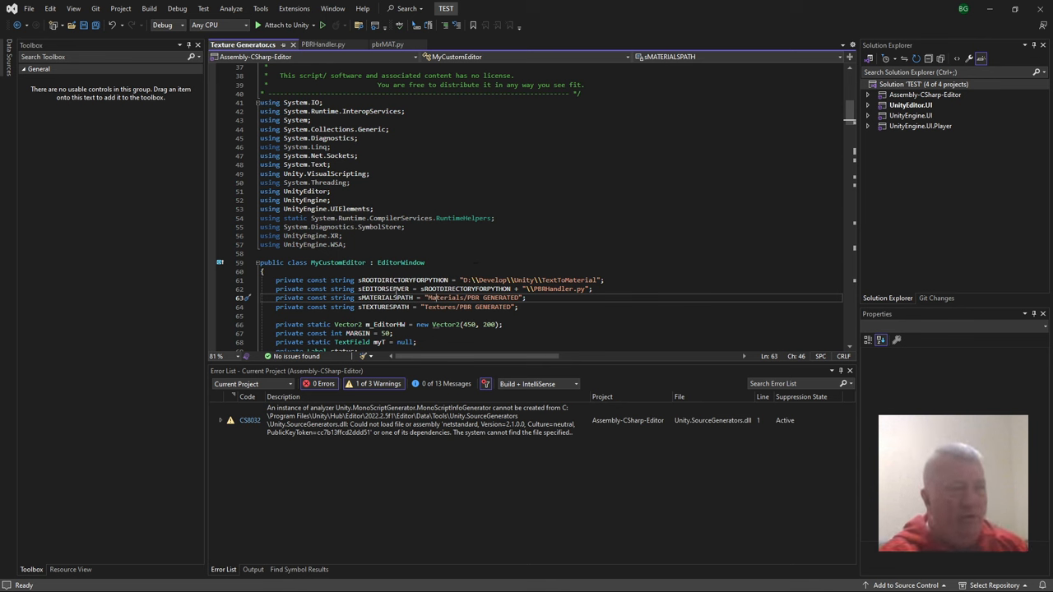
{"action": "left_click", "coordinate": [491, 298]}
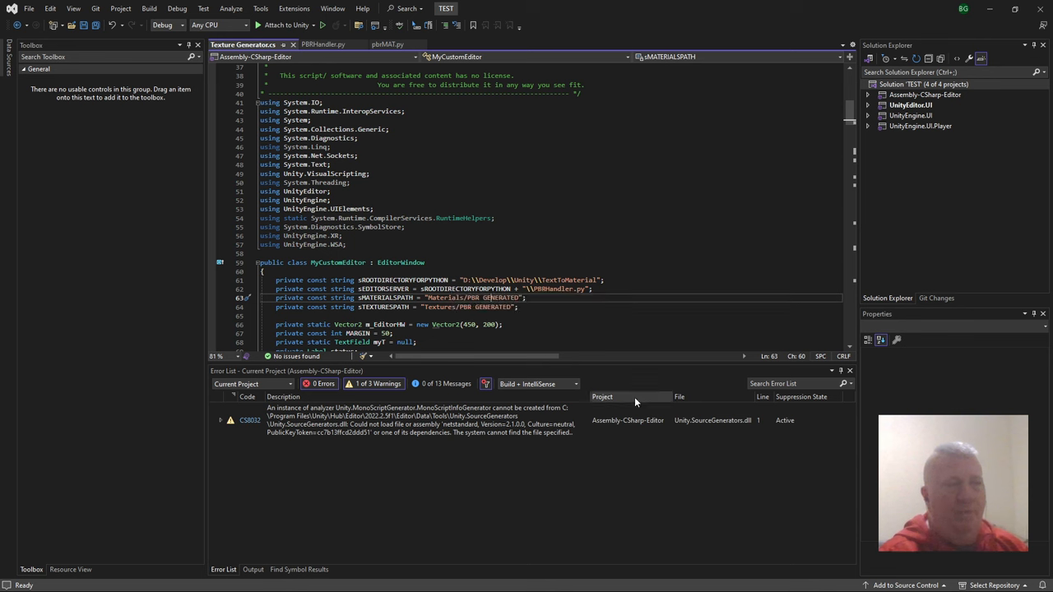
{"action": "left_click", "coordinate": [645, 580]}
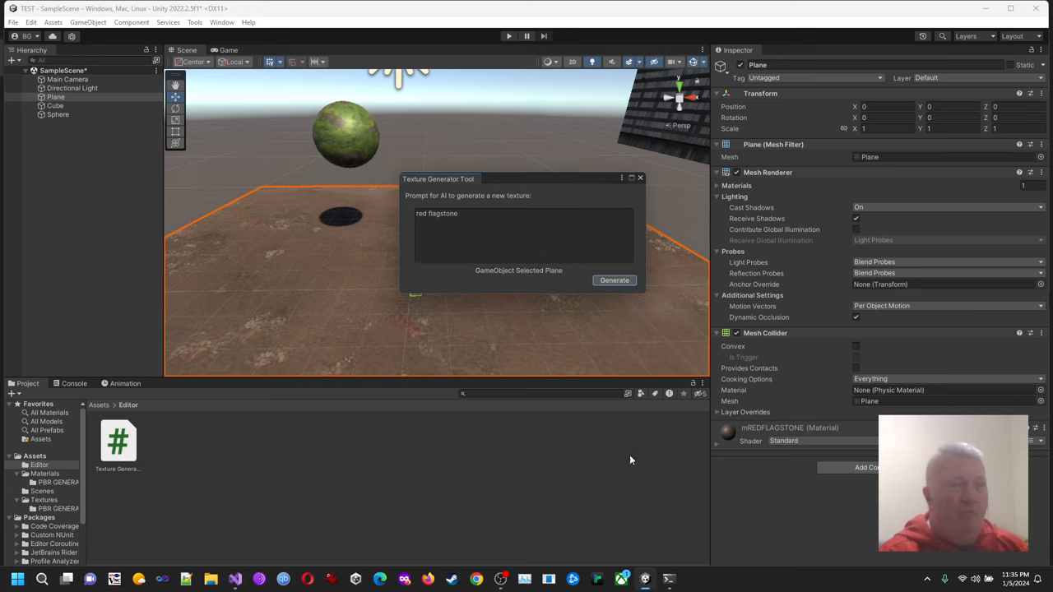
Show the mREDFLAGSTONE material from Assets > Materials > PBR GENERATED in the Inspector
{"action": "left_click", "coordinate": [48, 475]}
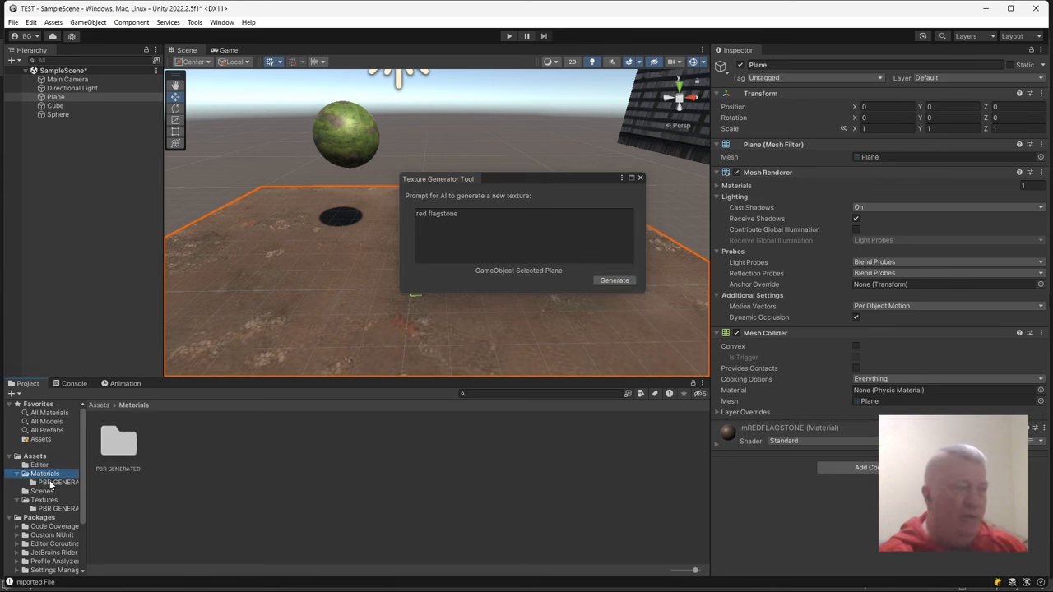
{"action": "left_click", "coordinate": [51, 483]}
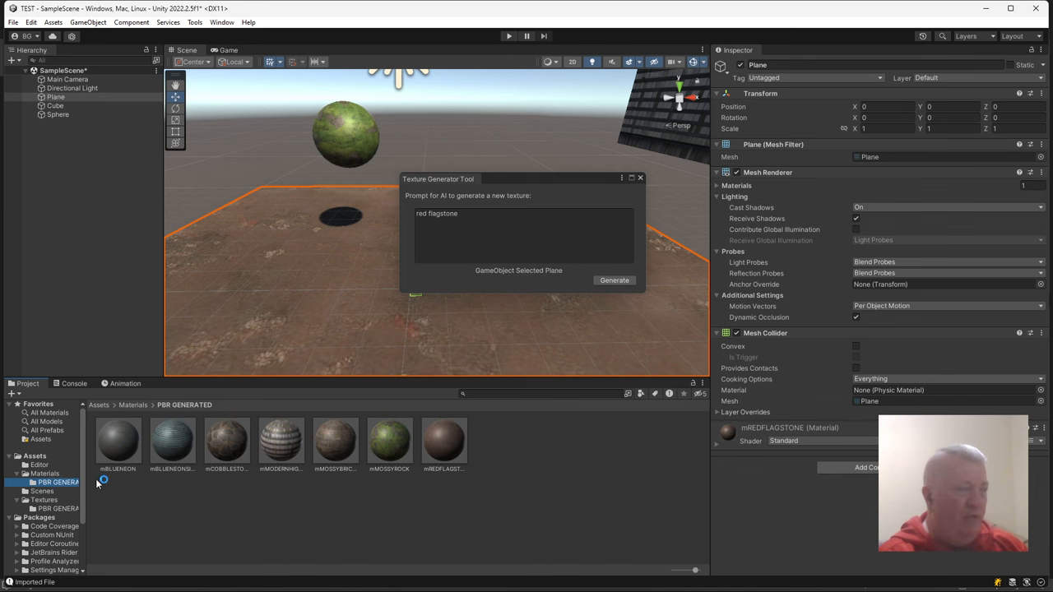
{"action": "left_click", "coordinate": [444, 444]}
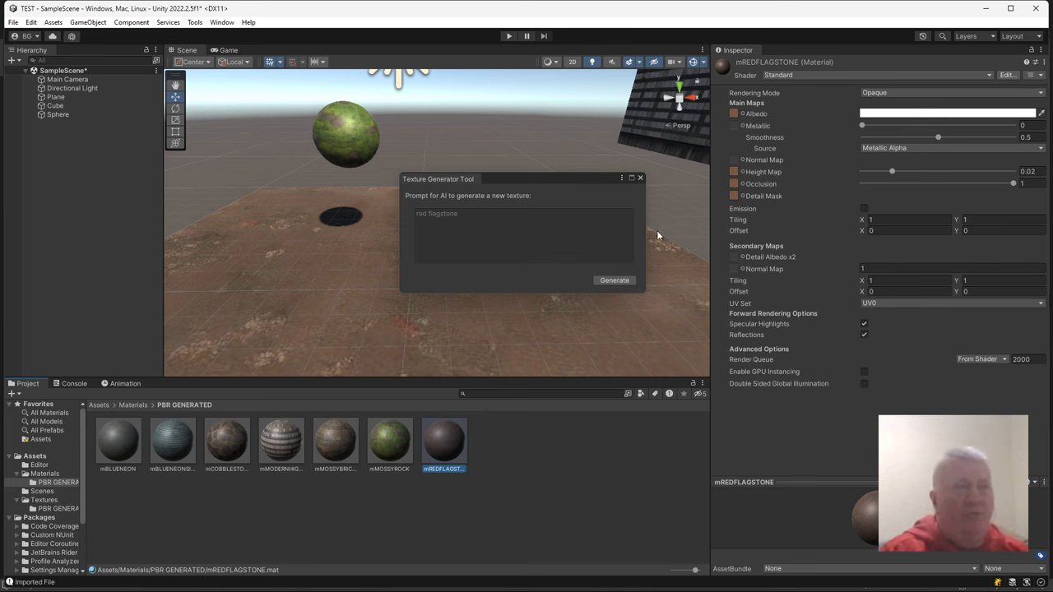
Delete the Occlusion and Height Map textures from the Plane's red flagstone material so the floor renders brighter
{"action": "left_click", "coordinate": [471, 330]}
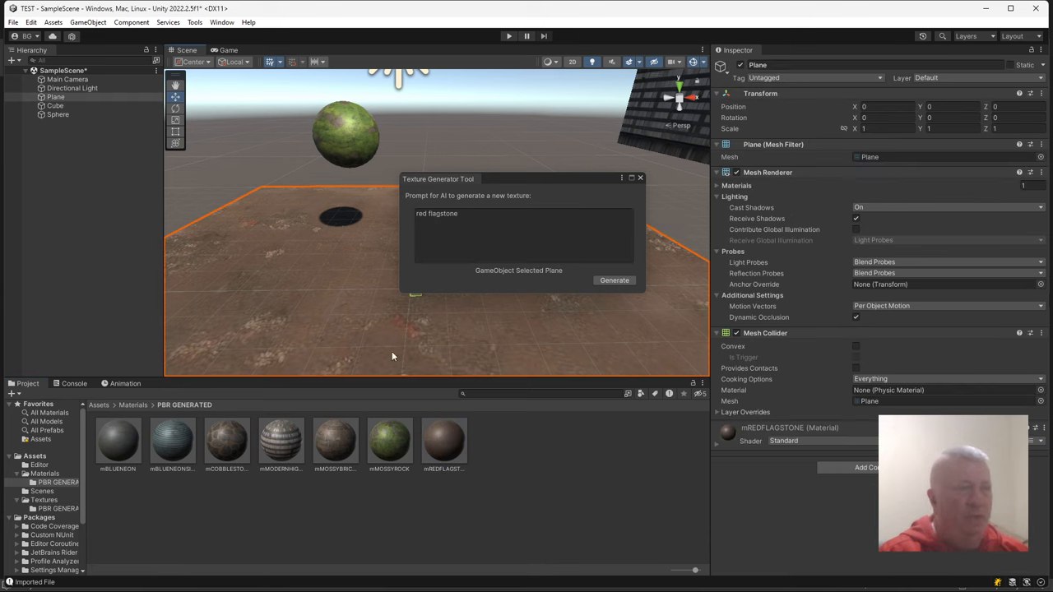
{"action": "left_click", "coordinate": [717, 442]}
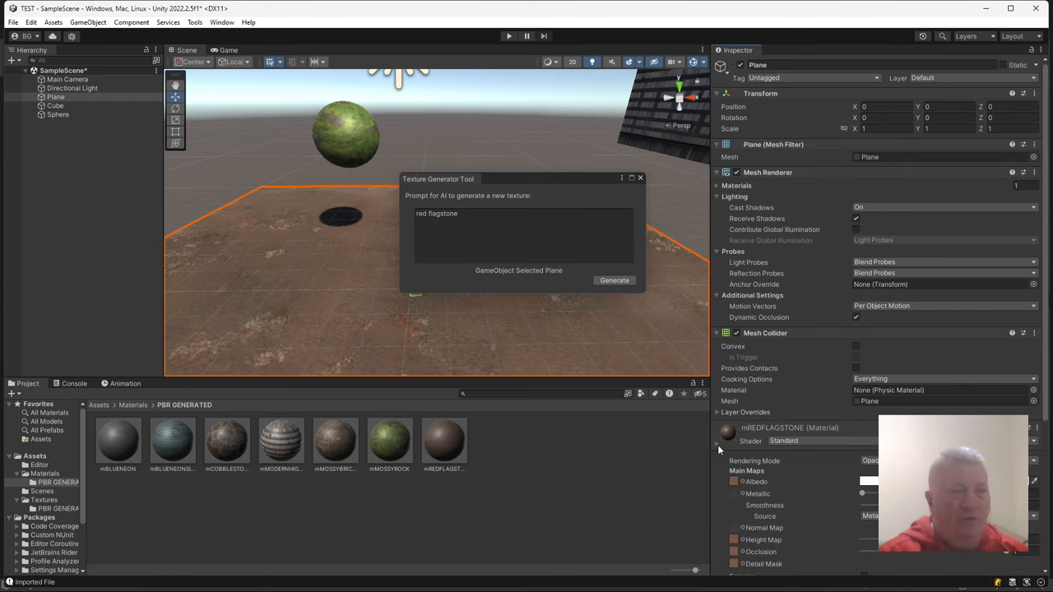
{"action": "scroll", "coordinate": [763, 459], "scroll_direction": "down", "scroll_amount": 3}
{"action": "left_click", "coordinate": [736, 475]}
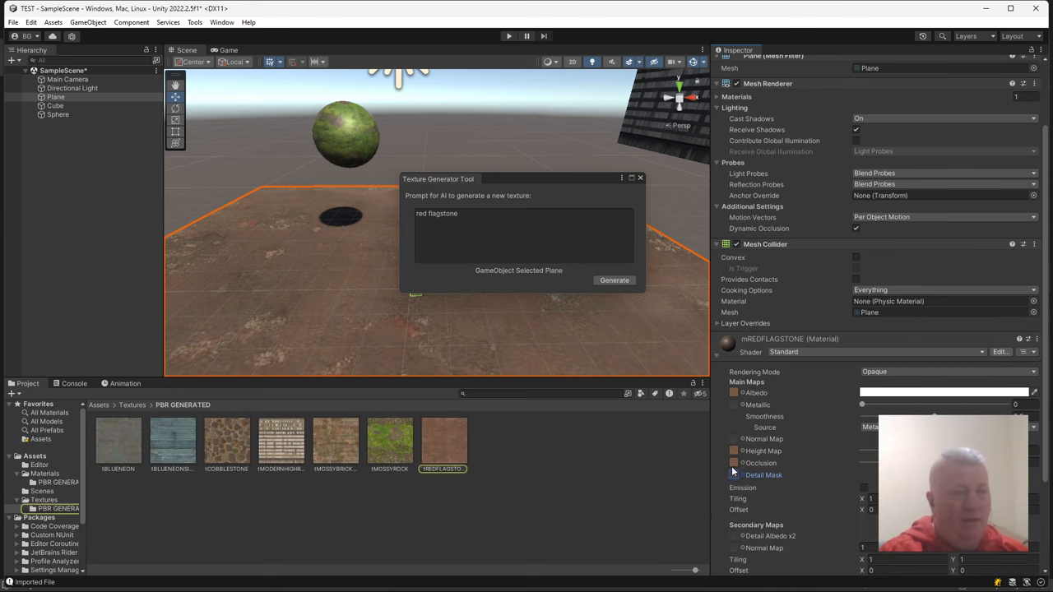
{"action": "left_click", "coordinate": [733, 463]}
{"action": "key", "text": "Delete"}
{"action": "left_click", "coordinate": [734, 451]}
{"action": "key", "text": "Delete"}
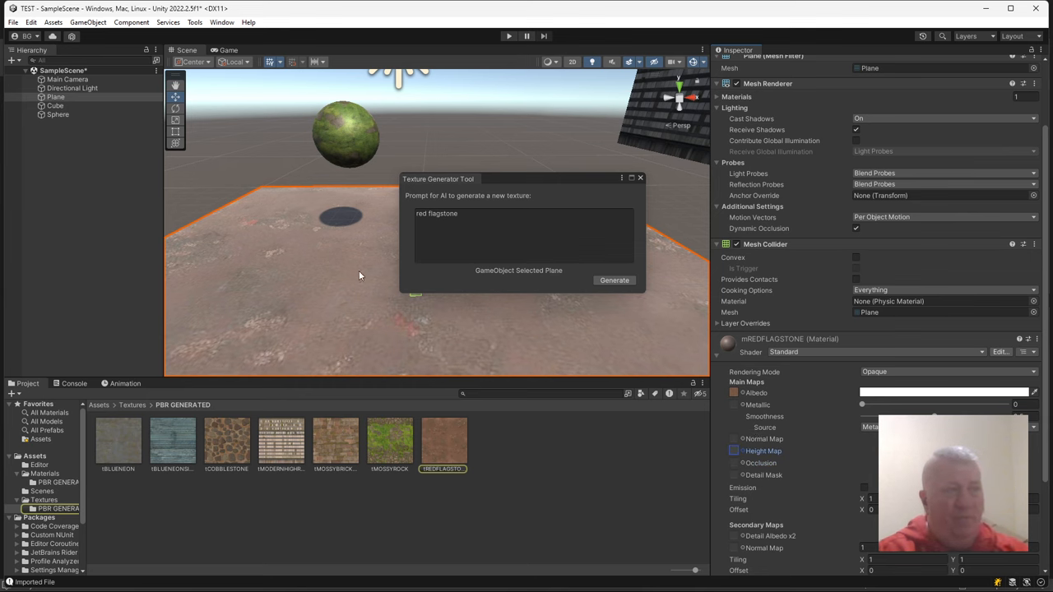
{"action": "mouse_move", "coordinate": [354, 271]}
{"action": "right_mouse_down"}
{"action": "mouse_move", "coordinate": [330, 285]}
{"action": "mouse_move", "coordinate": [388, 276]}
{"action": "mouse_move", "coordinate": [349, 272]}
{"action": "right_mouse_up"}
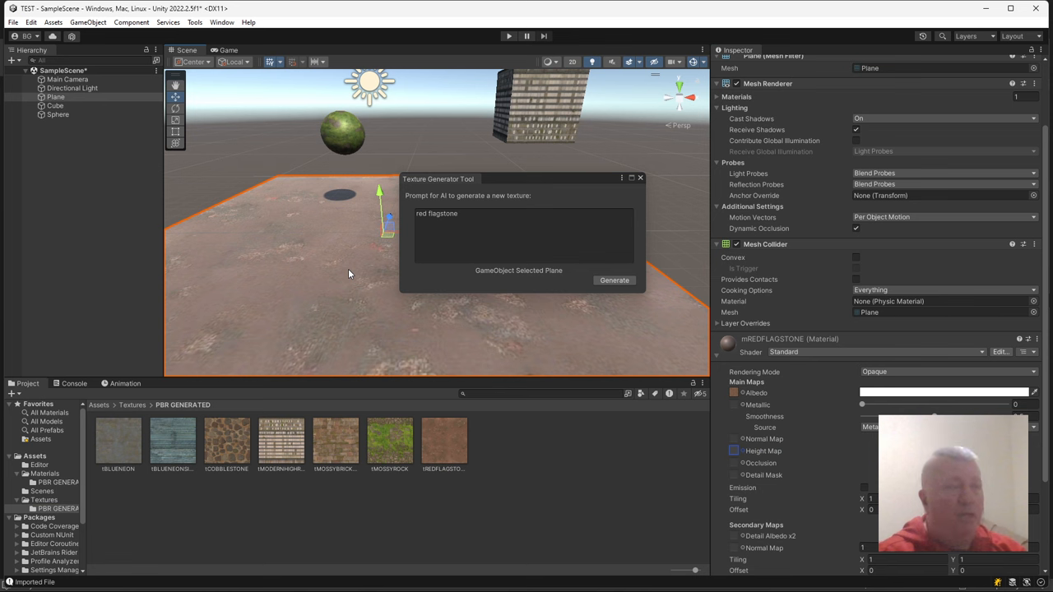
{"action": "mouse_move", "coordinate": [526, 585]}
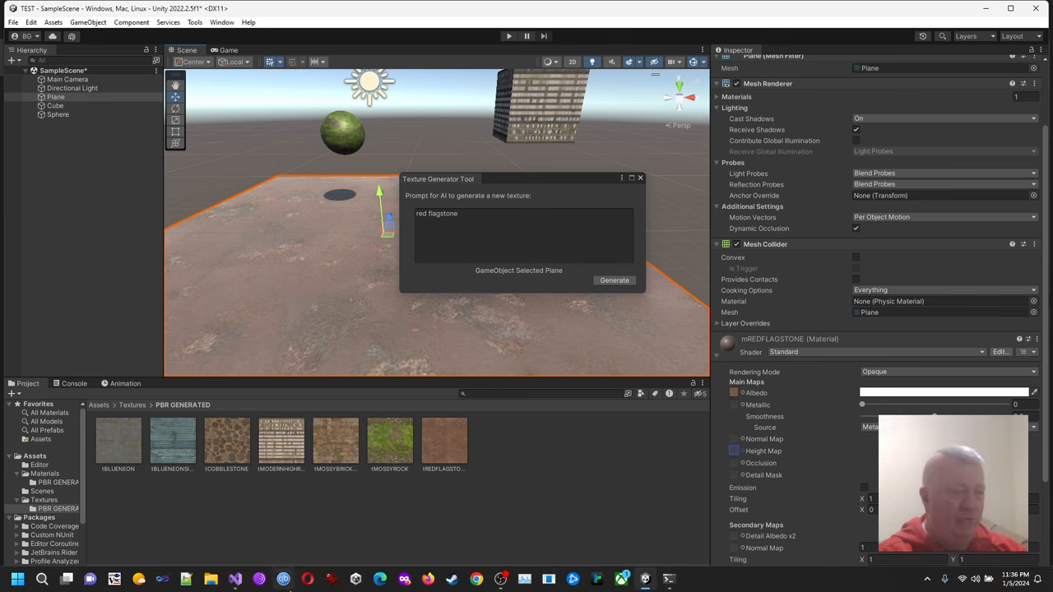
{"action": "left_click", "coordinate": [236, 579]}
{"action": "scroll", "coordinate": [440, 218], "scroll_direction": "down", "scroll_amount": 10}
{"action": "scroll", "coordinate": [445, 216], "scroll_direction": "down", "scroll_amount": 10}
{"action": "scroll", "coordinate": [448, 212], "scroll_direction": "down", "scroll_amount": 10}
{"action": "scroll", "coordinate": [451, 210], "scroll_direction": "down", "scroll_amount": 8}
{"action": "scroll", "coordinate": [452, 210], "scroll_direction": "down", "scroll_amount": 8}
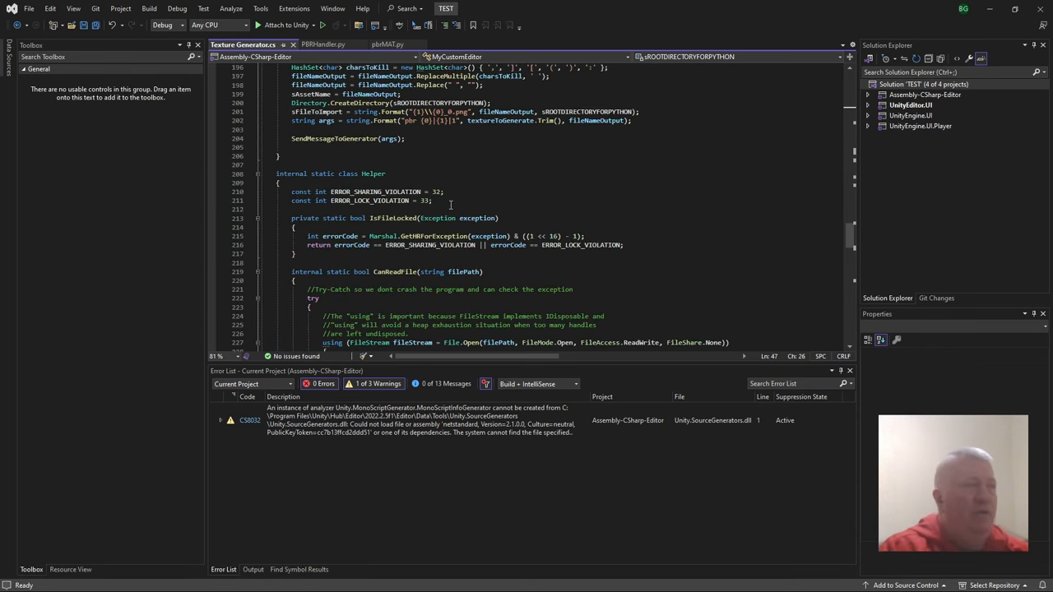
{"action": "scroll", "coordinate": [452, 210], "scroll_direction": "down", "scroll_amount": 6}
{"action": "scroll", "coordinate": [450, 207], "scroll_direction": "down", "scroll_amount": 6}
{"action": "scroll", "coordinate": [448, 206], "scroll_direction": "down", "scroll_amount": 5}
{"action": "scroll", "coordinate": [449, 206], "scroll_direction": "down", "scroll_amount": 3}
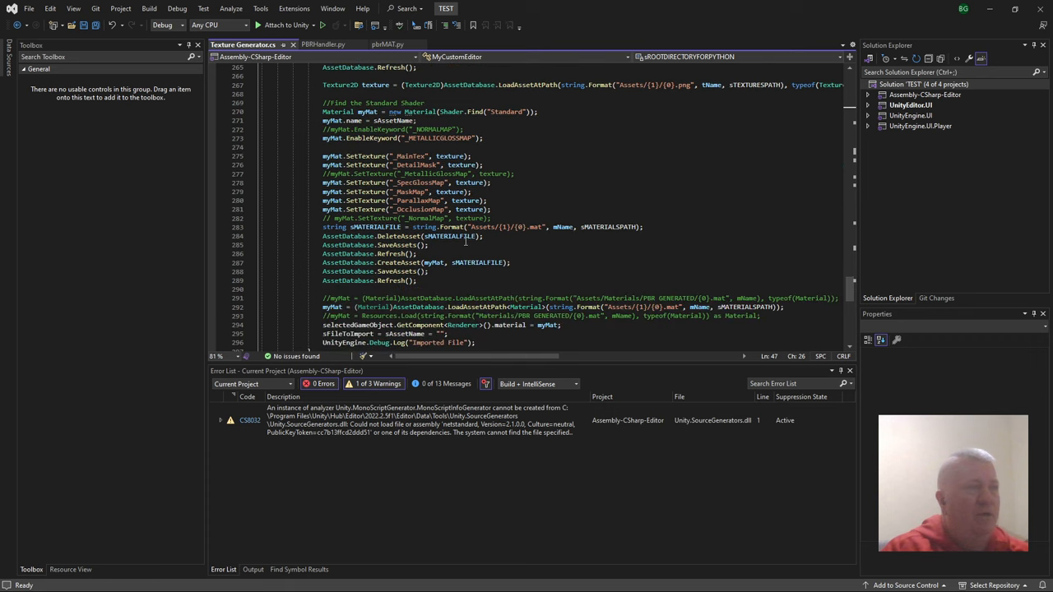
Walk the SetTexture assignments and label the _MainTex line with an '// albedo' comment
{"action": "left_click", "coordinate": [451, 192]}
{"action": "left_click", "coordinate": [654, 173]}
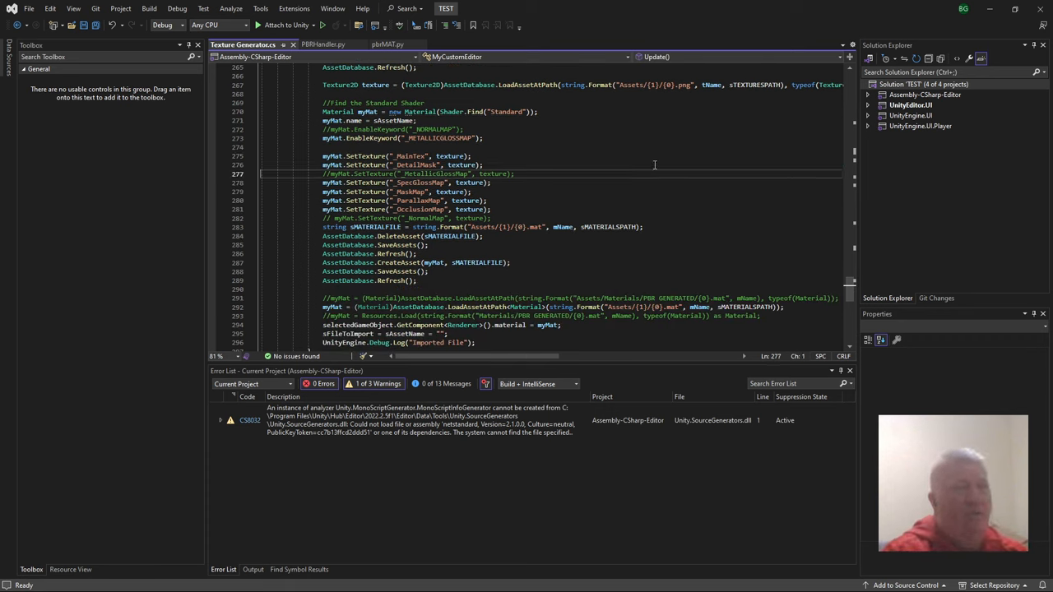
{"action": "key", "text": "Up"}
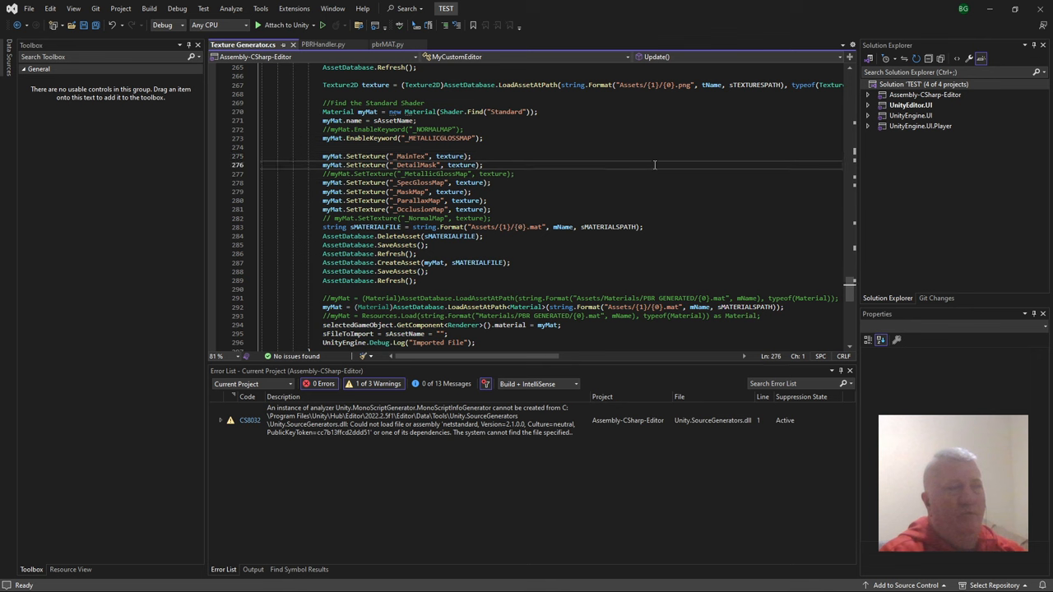
{"action": "key", "text": "Down"}
{"action": "key", "text": "Down"}
{"action": "key", "text": "Down"}
{"action": "key", "text": "Down"}
{"action": "key", "text": "Down"}
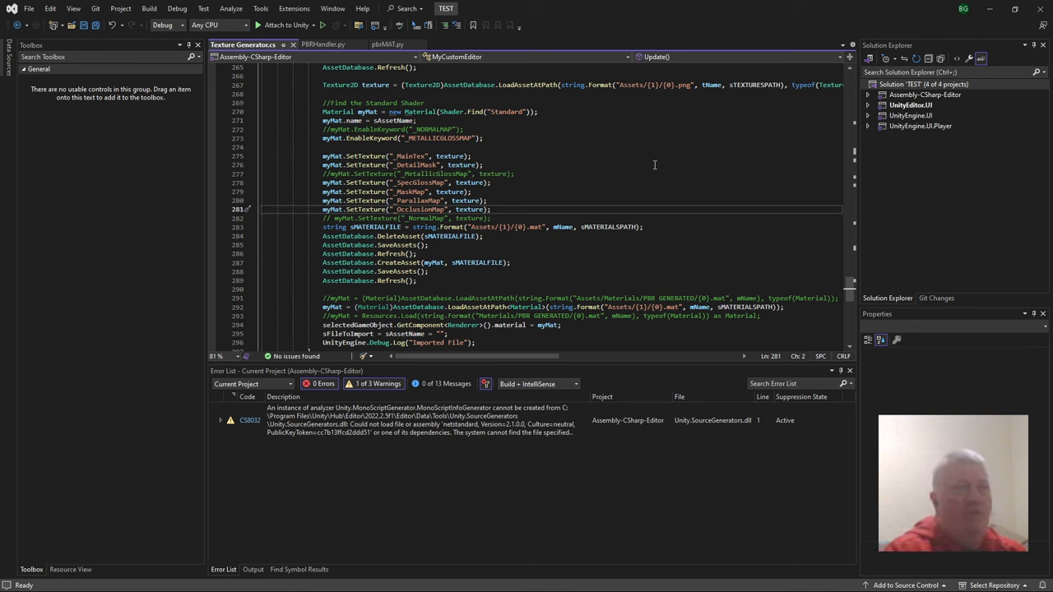
{"action": "left_click", "coordinate": [655, 157]}
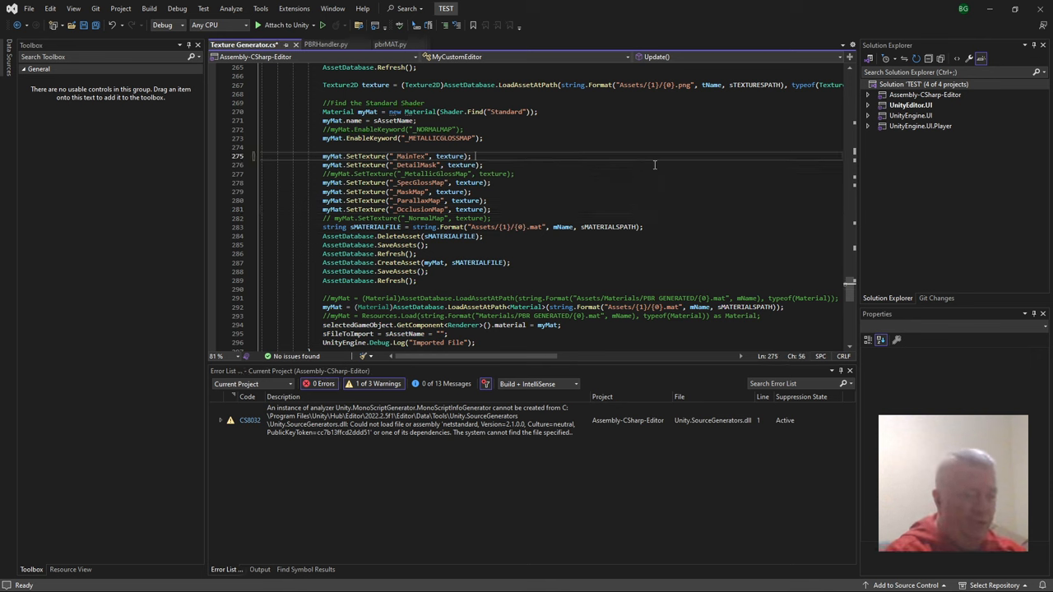
{"action": "type", "text": "// albedo"}
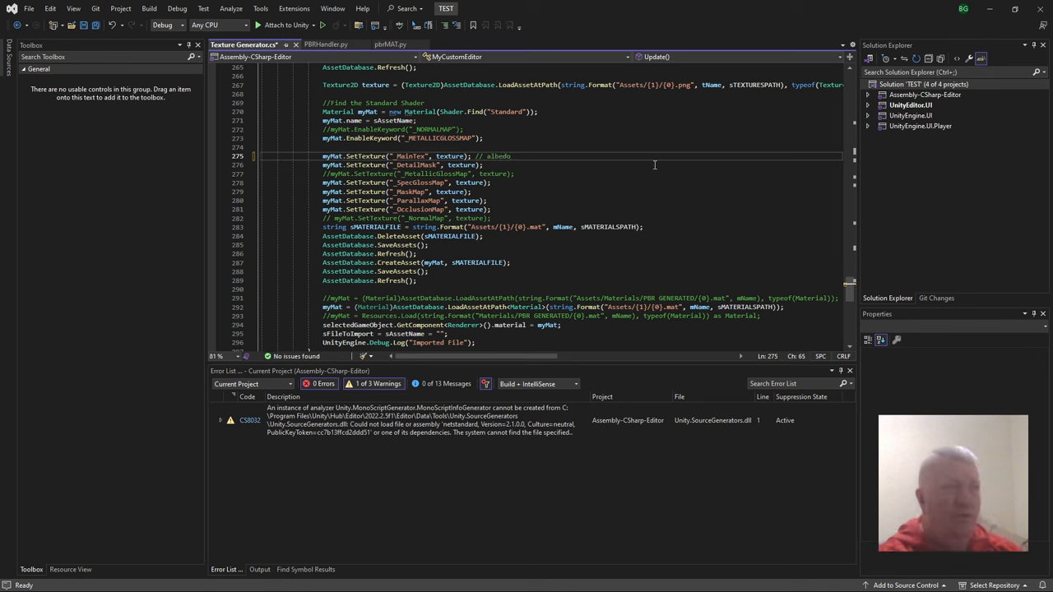
{"action": "left_click", "coordinate": [643, 226]}
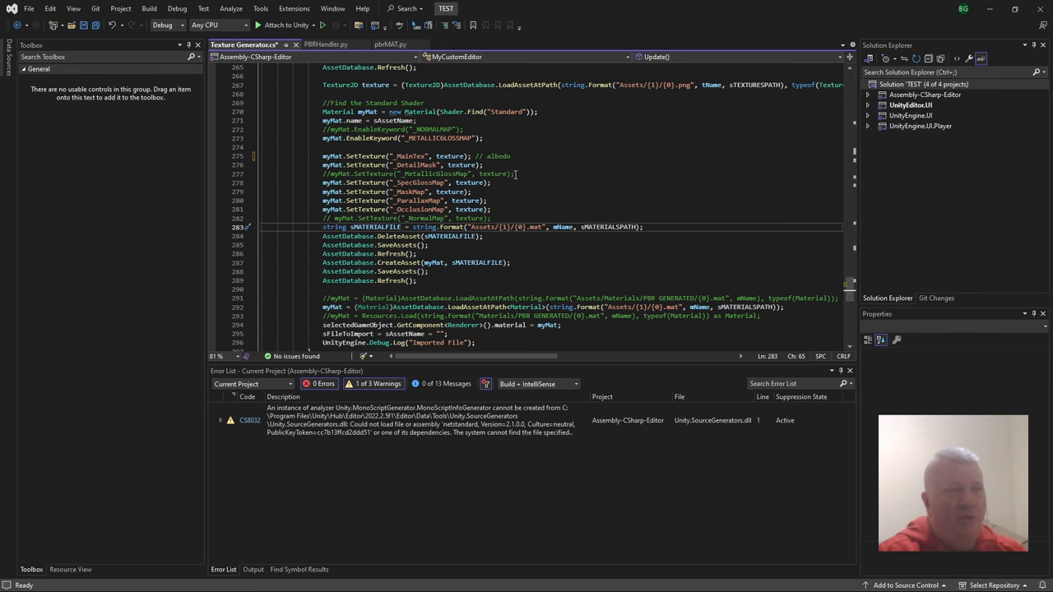
{"action": "scroll", "coordinate": [516, 174], "scroll_direction": "down", "scroll_amount": 3}
{"action": "scroll", "coordinate": [515, 173], "scroll_direction": "up", "scroll_amount": 10}
{"action": "scroll", "coordinate": [515, 174], "scroll_direction": "up", "scroll_amount": 8}
{"action": "scroll", "coordinate": [516, 171], "scroll_direction": "up", "scroll_amount": 10}
{"action": "scroll", "coordinate": [516, 171], "scroll_direction": "up", "scroll_amount": 10}
{"action": "scroll", "coordinate": [516, 171], "scroll_direction": "up", "scroll_amount": 8}
{"action": "scroll", "coordinate": [516, 172], "scroll_direction": "up", "scroll_amount": 6}
{"action": "scroll", "coordinate": [516, 169], "scroll_direction": "up", "scroll_amount": 9}
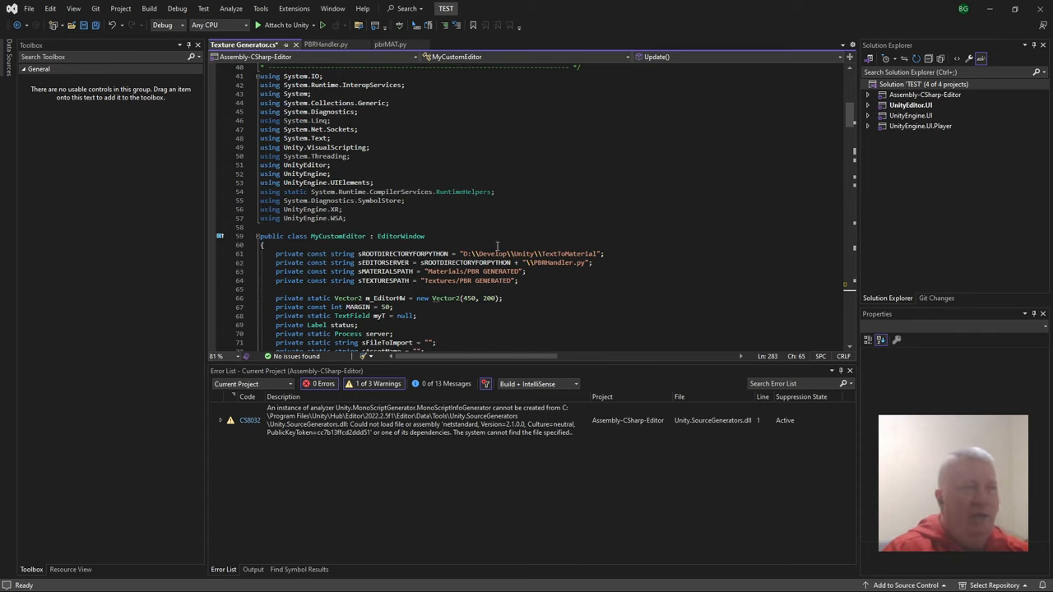
{"action": "left_click", "coordinate": [568, 253]}
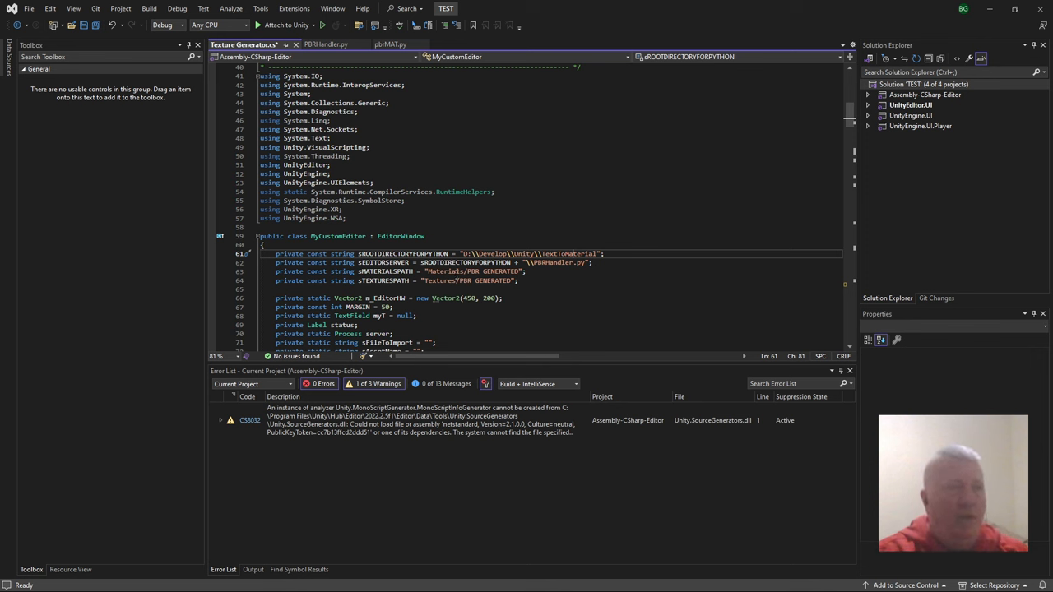
{"action": "left_click", "coordinate": [453, 272]}
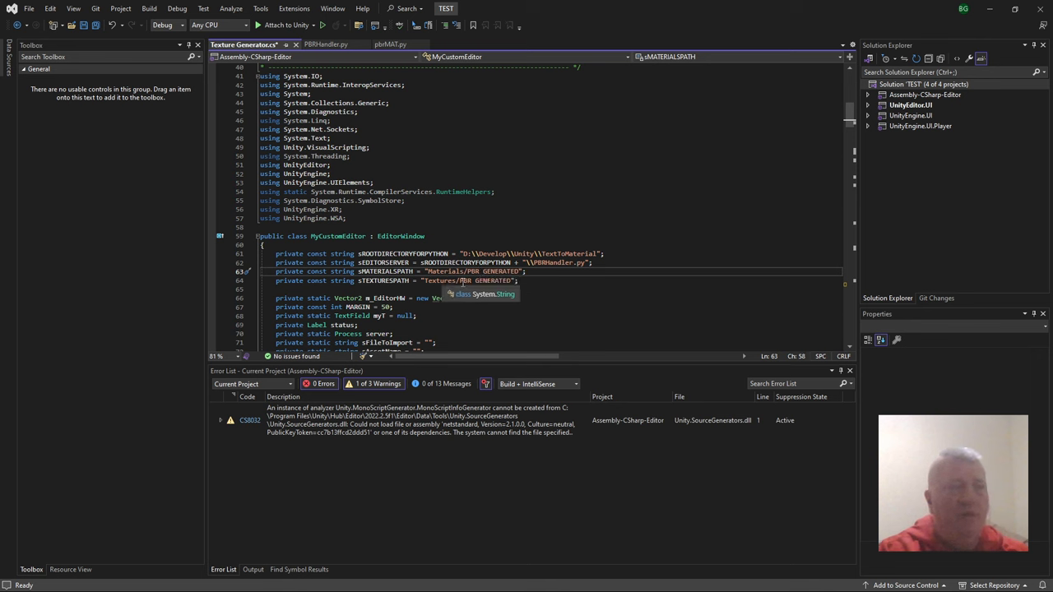
{"action": "left_click", "coordinate": [462, 280]}
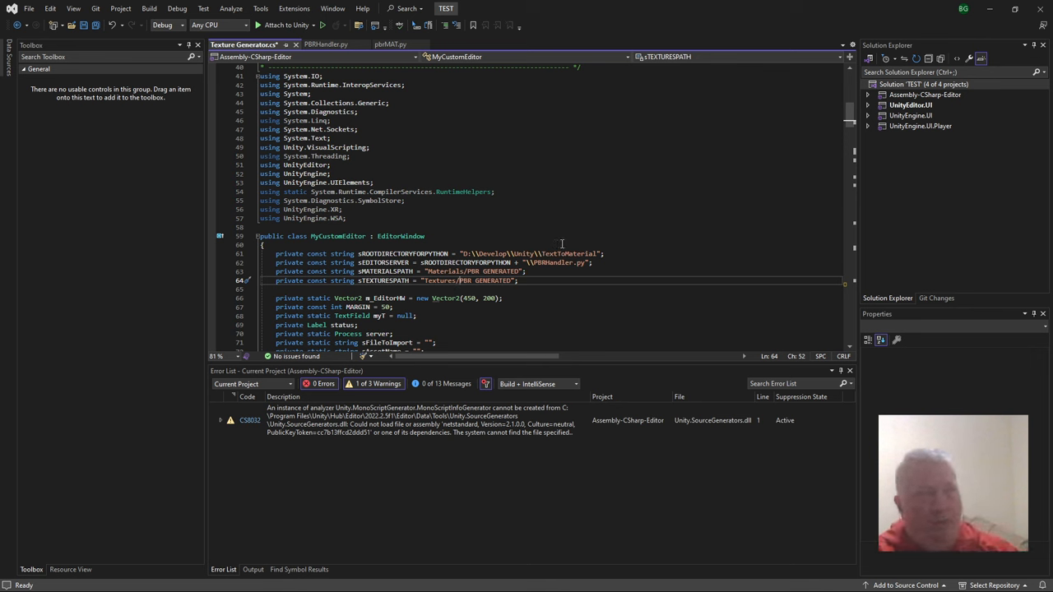
Review PBRHandler.py's sock.bind setup on localhost port 10000, then return to the Texture Generator script
{"action": "left_click", "coordinate": [326, 42]}
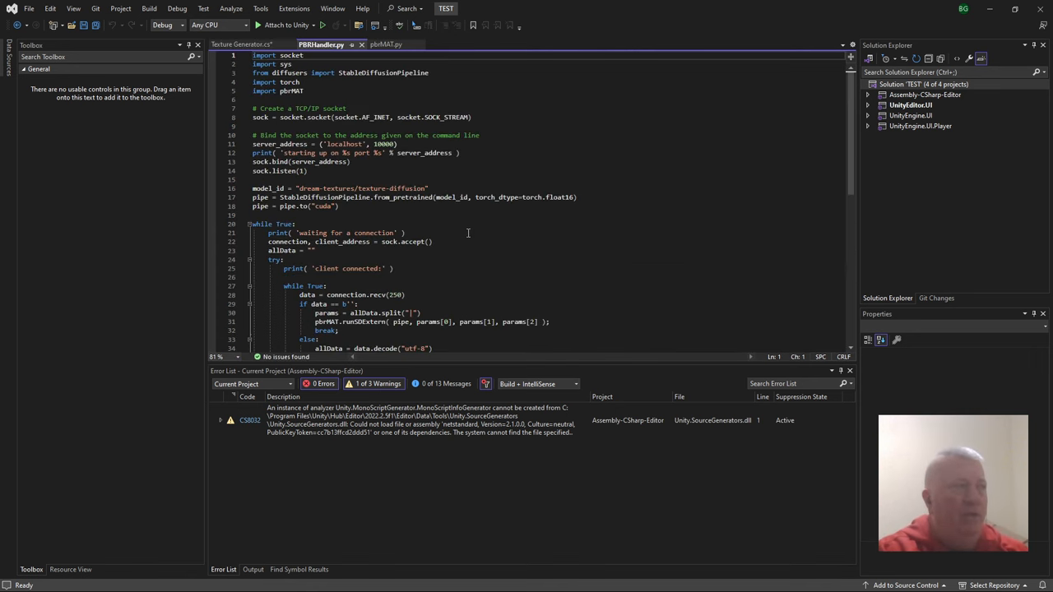
{"action": "left_click", "coordinate": [460, 162]}
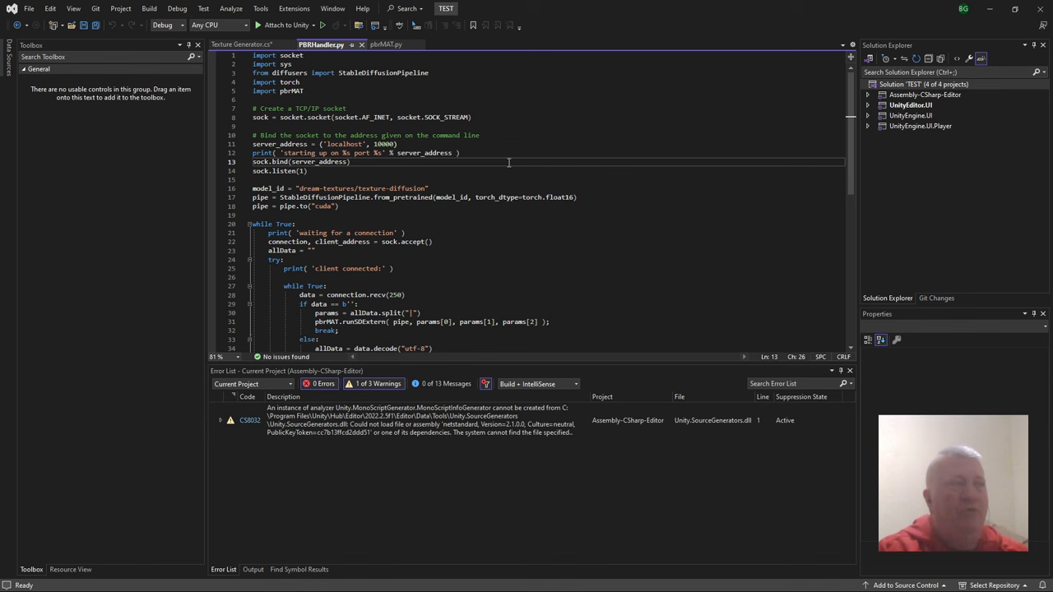
{"action": "scroll", "coordinate": [509, 163], "scroll_direction": "down", "scroll_amount": 3}
{"action": "scroll", "coordinate": [508, 163], "scroll_direction": "up", "scroll_amount": 3}
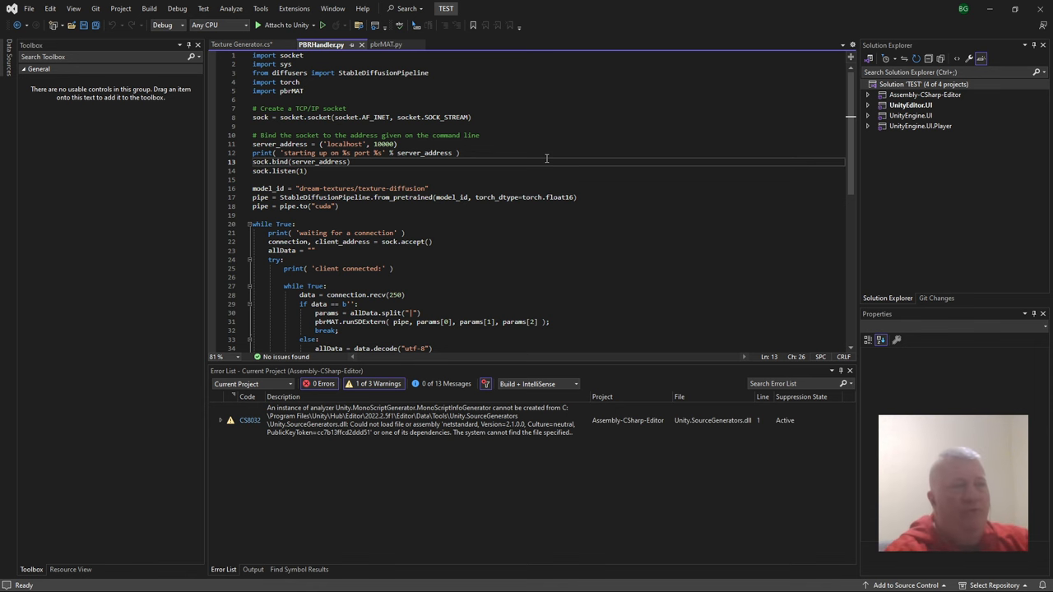
{"action": "scroll", "coordinate": [576, 247], "scroll_direction": "down", "scroll_amount": 2}
{"action": "scroll", "coordinate": [490, 212], "scroll_direction": "down", "scroll_amount": 1}
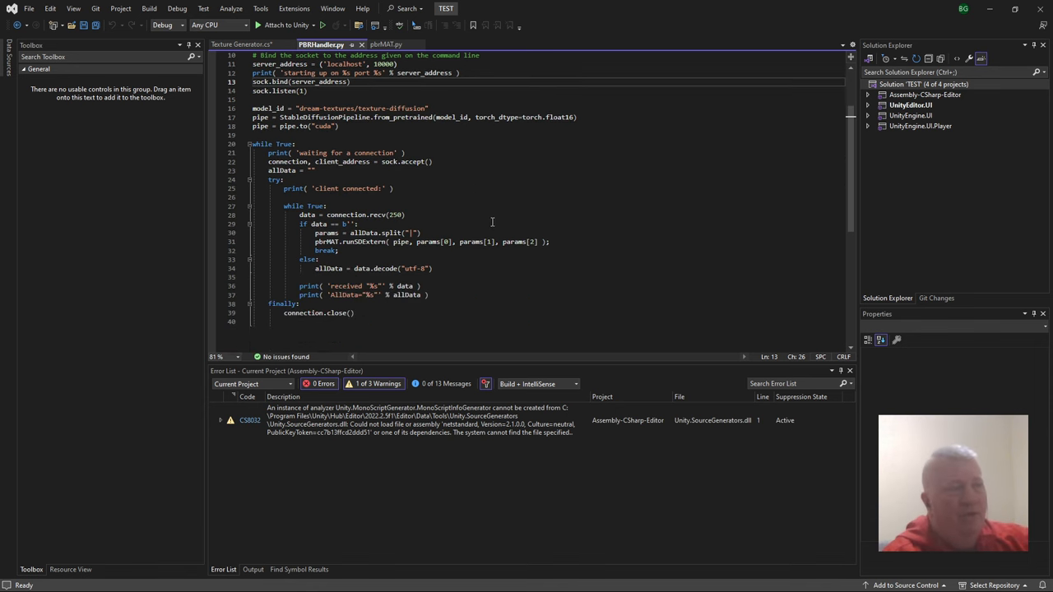
{"action": "scroll", "coordinate": [486, 222], "scroll_direction": "up", "scroll_amount": 2}
{"action": "scroll", "coordinate": [475, 236], "scroll_direction": "up", "scroll_amount": 2}
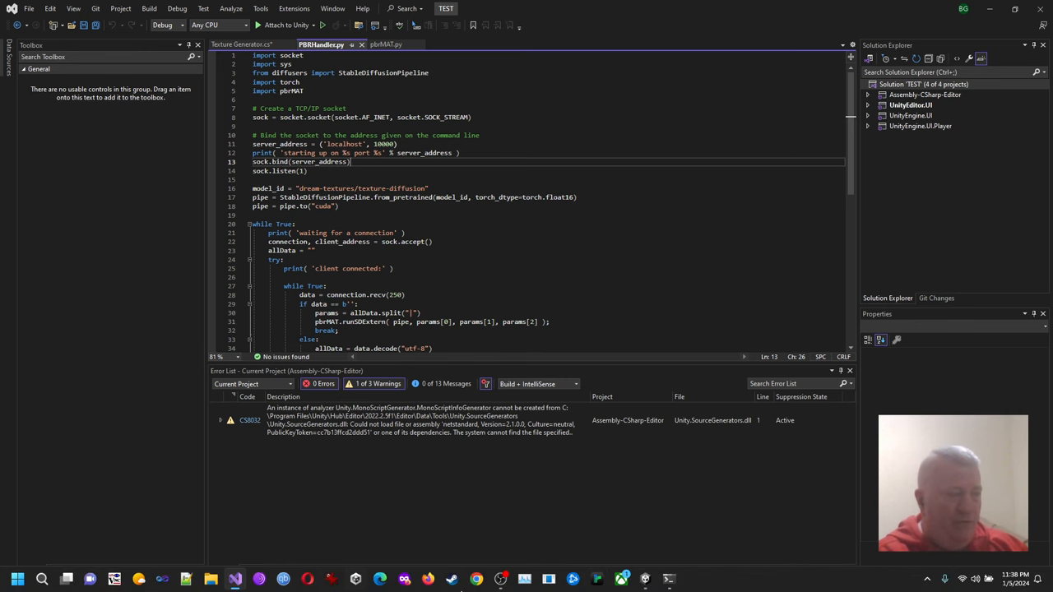
{"action": "left_click", "coordinate": [236, 579]}
{"action": "left_click", "coordinate": [236, 579]}
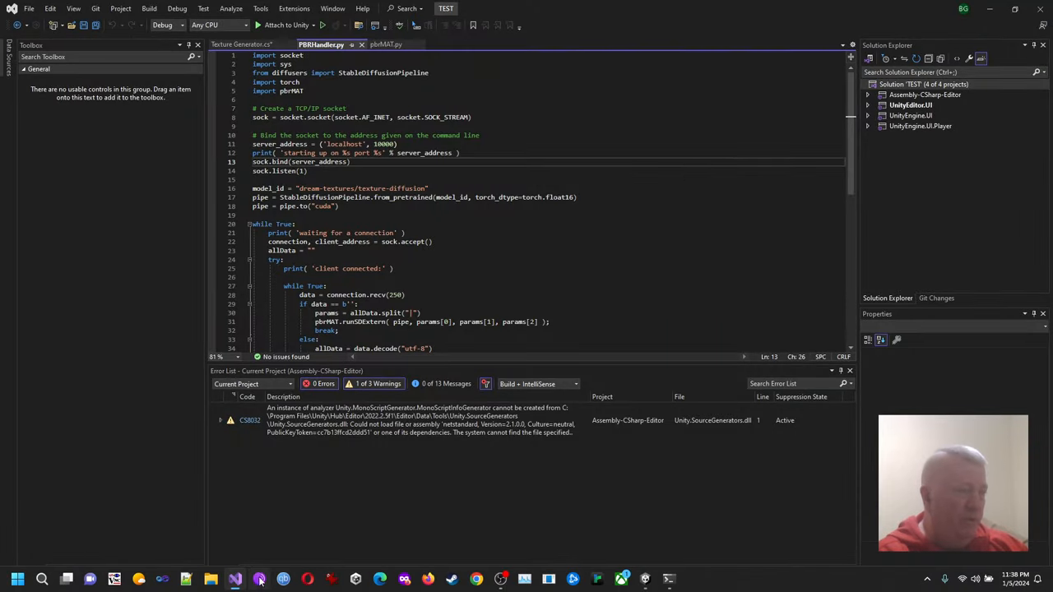
{"action": "left_click", "coordinate": [243, 44]}
{"action": "scroll", "coordinate": [448, 247], "scroll_direction": "down", "scroll_amount": 8}
{"action": "scroll", "coordinate": [453, 214], "scroll_direction": "down", "scroll_amount": 8}
{"action": "scroll", "coordinate": [456, 198], "scroll_direction": "down", "scroll_amount": 6}
{"action": "scroll", "coordinate": [461, 179], "scroll_direction": "down", "scroll_amount": 4}
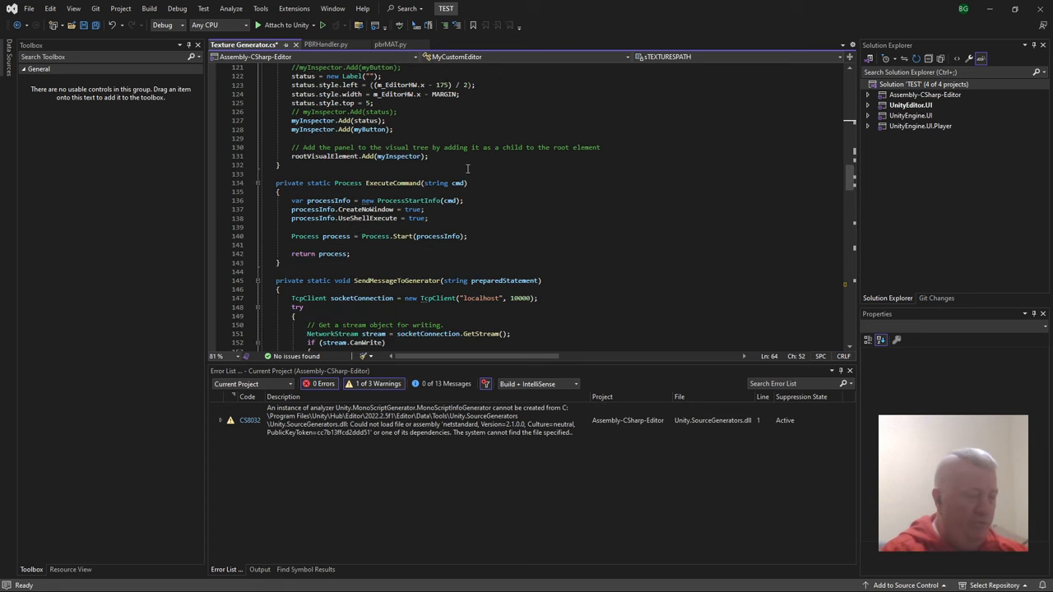
{"action": "key", "text": "ctrl+f"}
{"action": "key", "text": "Return"}
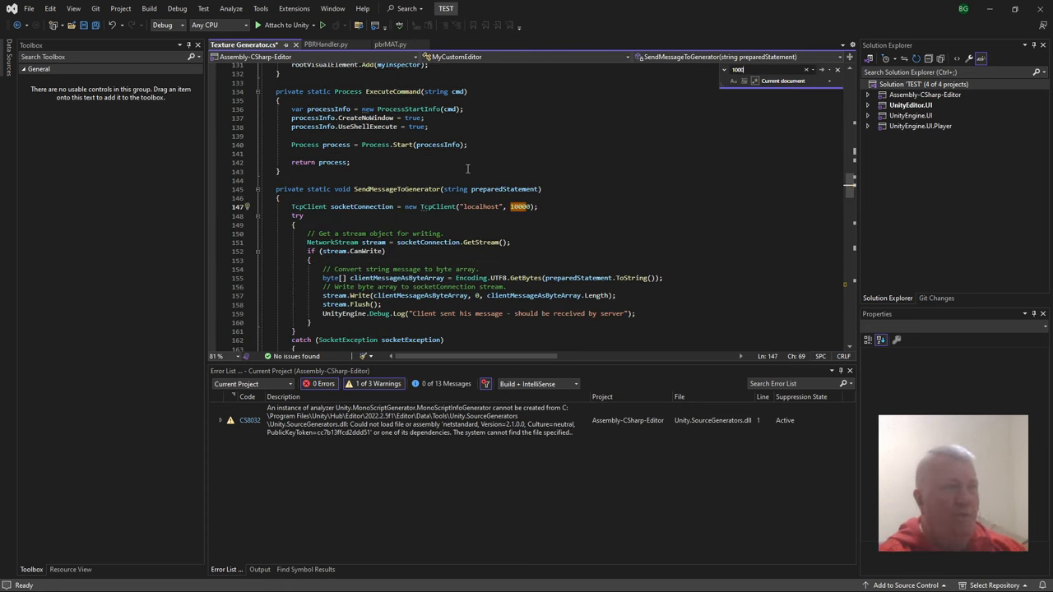
{"action": "double_click", "coordinate": [482, 206]}
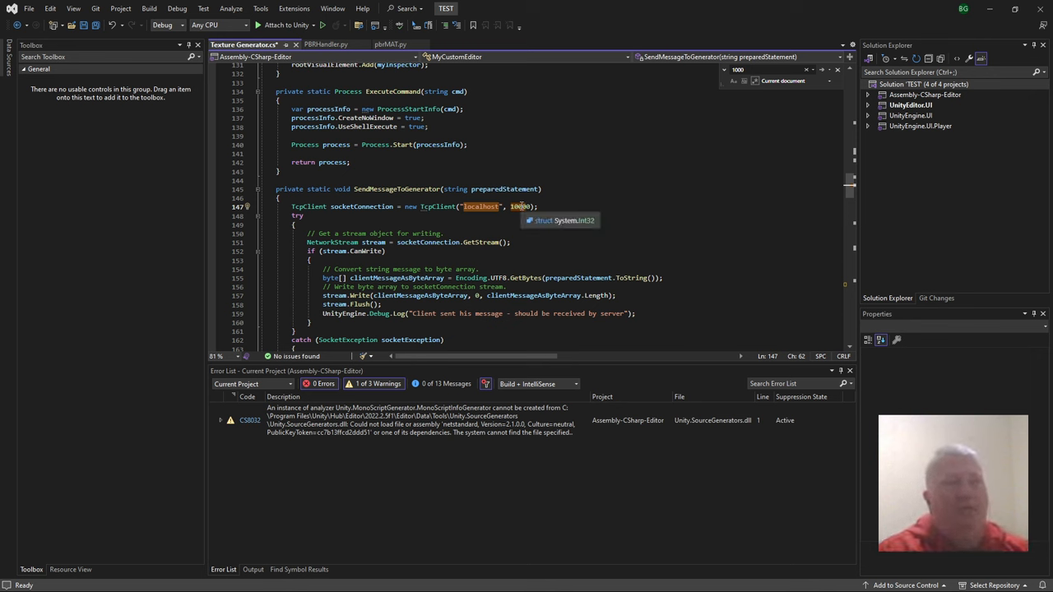
{"action": "left_click", "coordinate": [329, 44]}
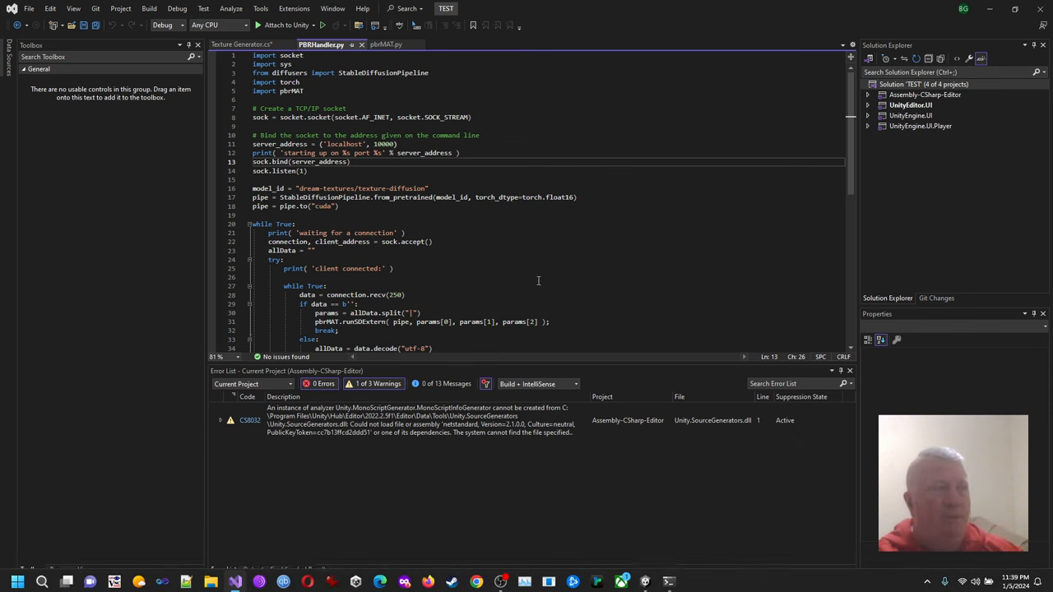
Review the port 10000, StableDiffusionPipeline torch_dtype and socket listen lines in PBRHandler.py
{"action": "left_click", "coordinate": [373, 144]}
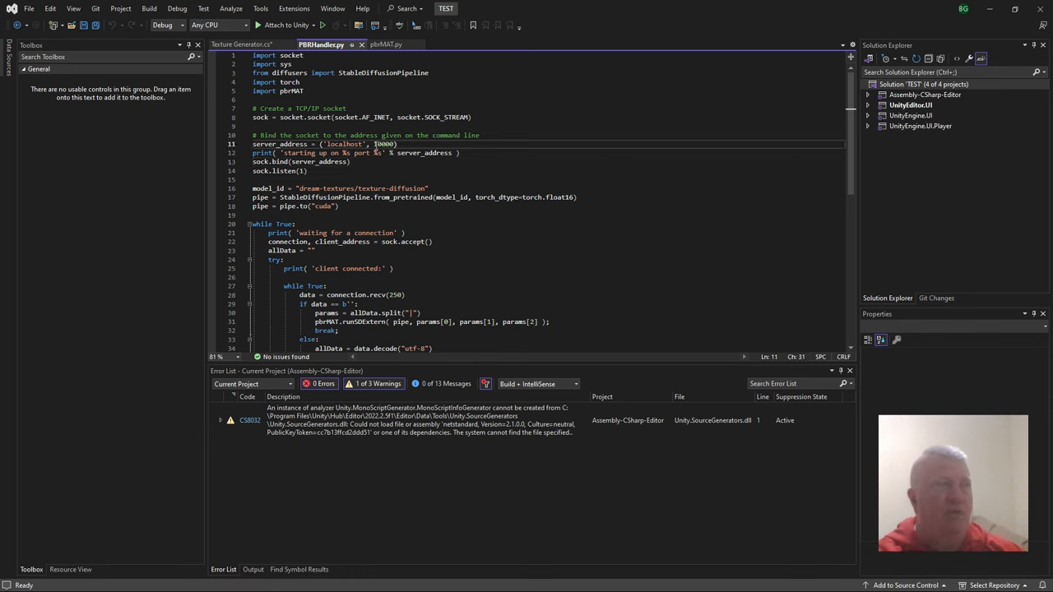
{"action": "left_click", "coordinate": [389, 145]}
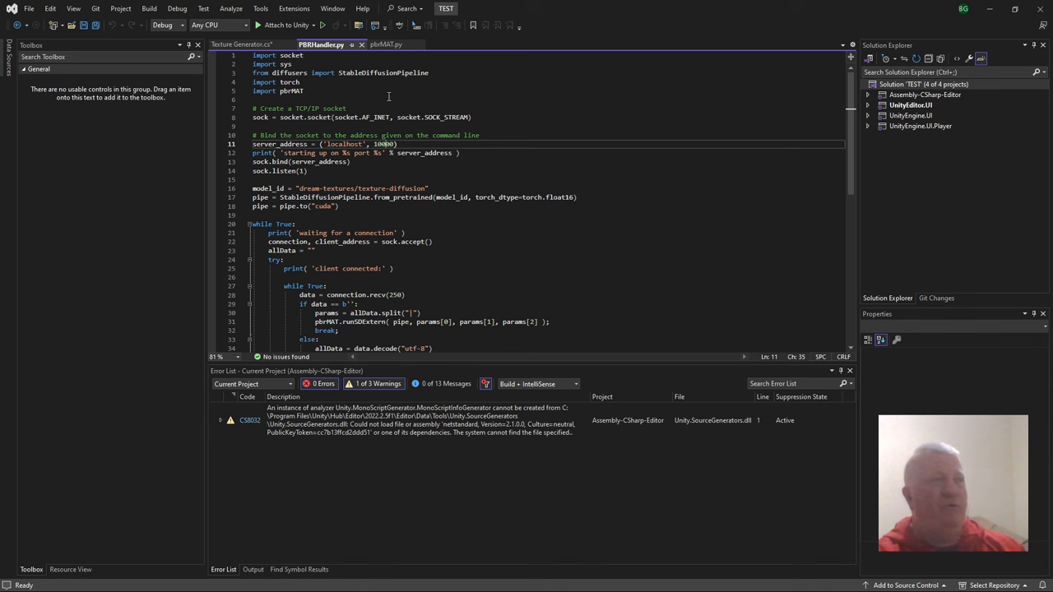
{"action": "scroll", "coordinate": [494, 219], "scroll_direction": "down", "scroll_amount": 3}
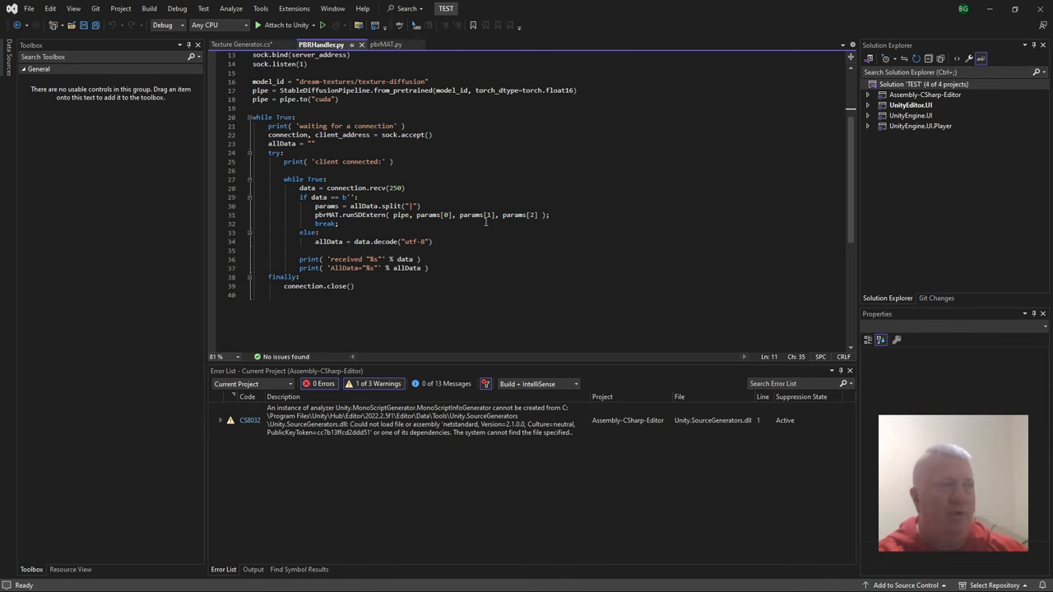
{"action": "scroll", "coordinate": [493, 220], "scroll_direction": "up", "scroll_amount": 3}
{"action": "double_click", "coordinate": [496, 198]}
{"action": "scroll", "coordinate": [594, 243], "scroll_direction": "down", "scroll_amount": 2}
{"action": "scroll", "coordinate": [451, 211], "scroll_direction": "down", "scroll_amount": 2}
{"action": "left_click", "coordinate": [481, 260]}
{"action": "scroll", "coordinate": [482, 259], "scroll_direction": "up", "scroll_amount": 5}
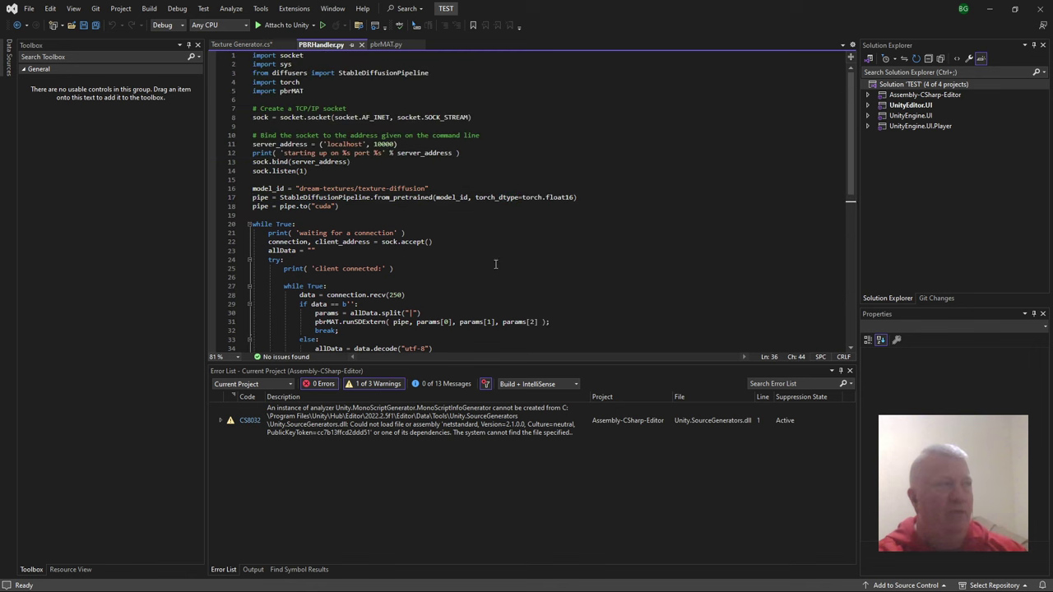
{"action": "left_click", "coordinate": [327, 196]}
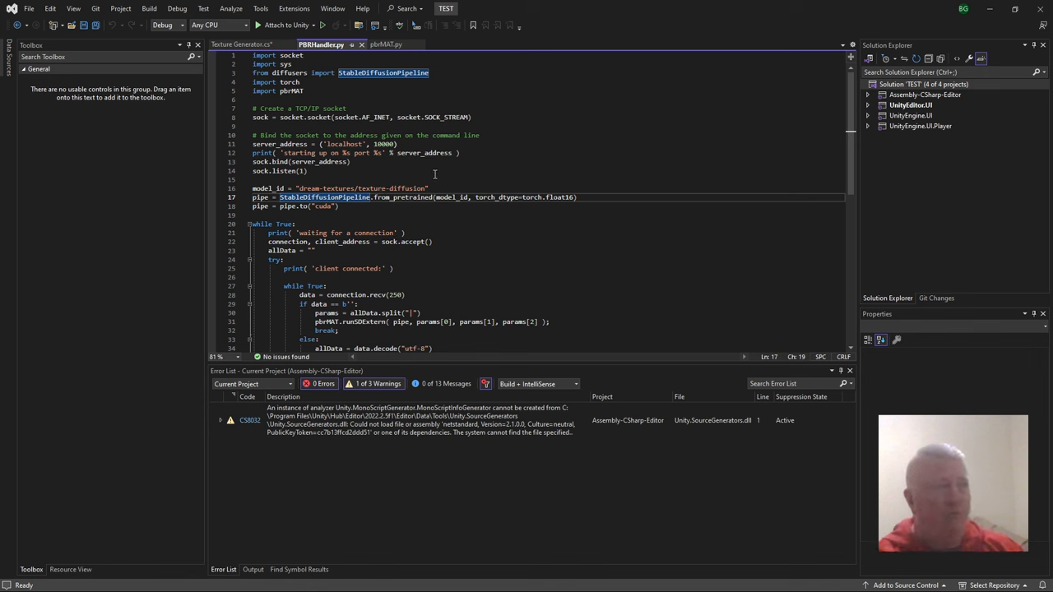
{"action": "left_click", "coordinate": [434, 171]}
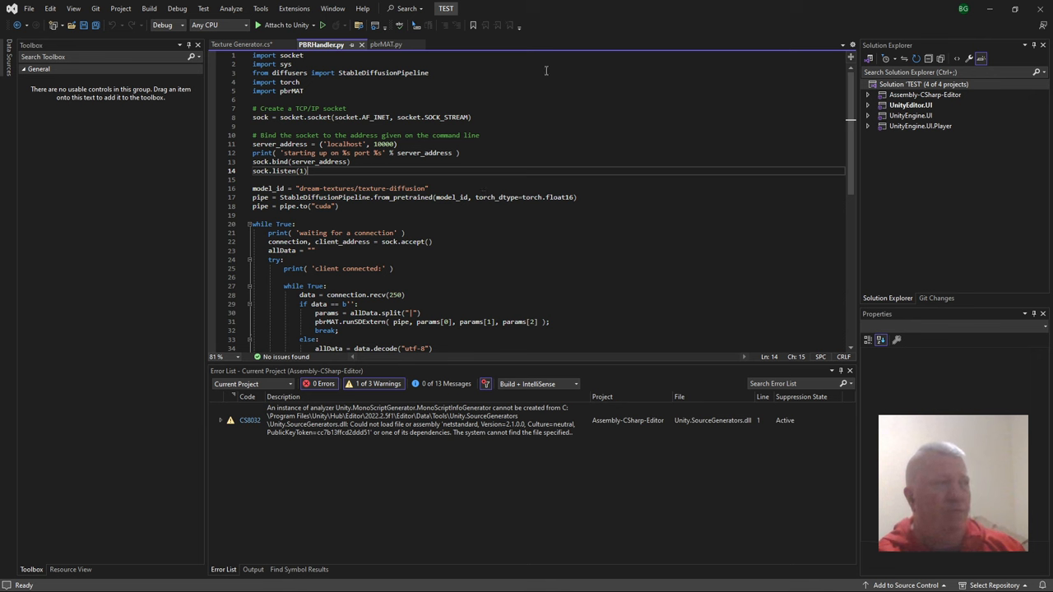
{"action": "mouse_move", "coordinate": [385, 44]}
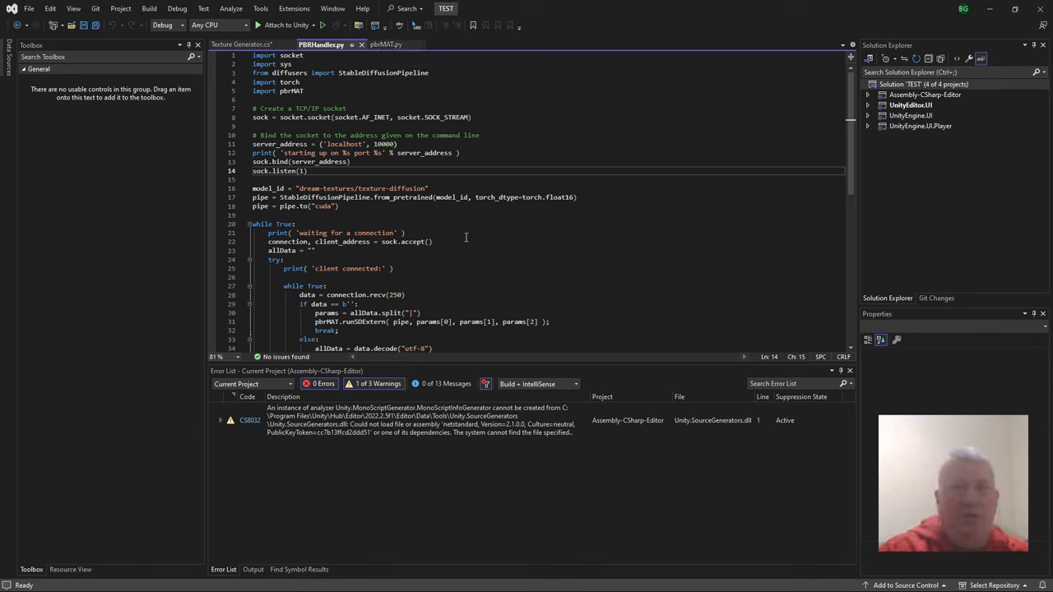
{"action": "left_click", "coordinate": [381, 44]}
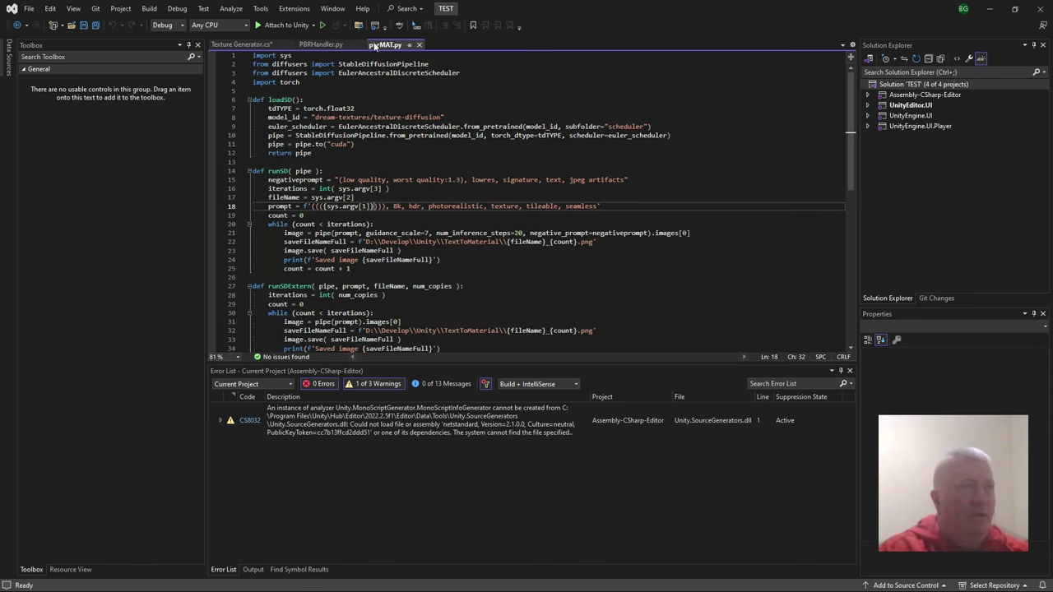
{"action": "left_click", "coordinate": [458, 171]}
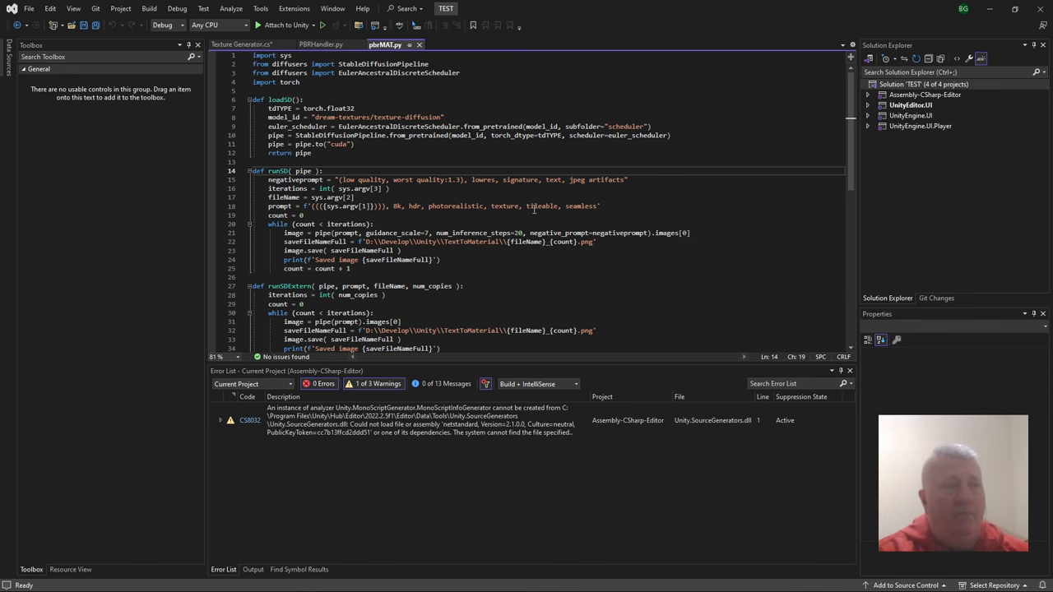
{"action": "scroll", "coordinate": [533, 209], "scroll_direction": "down", "scroll_amount": 2}
{"action": "scroll", "coordinate": [550, 220], "scroll_direction": "up", "scroll_amount": 2}
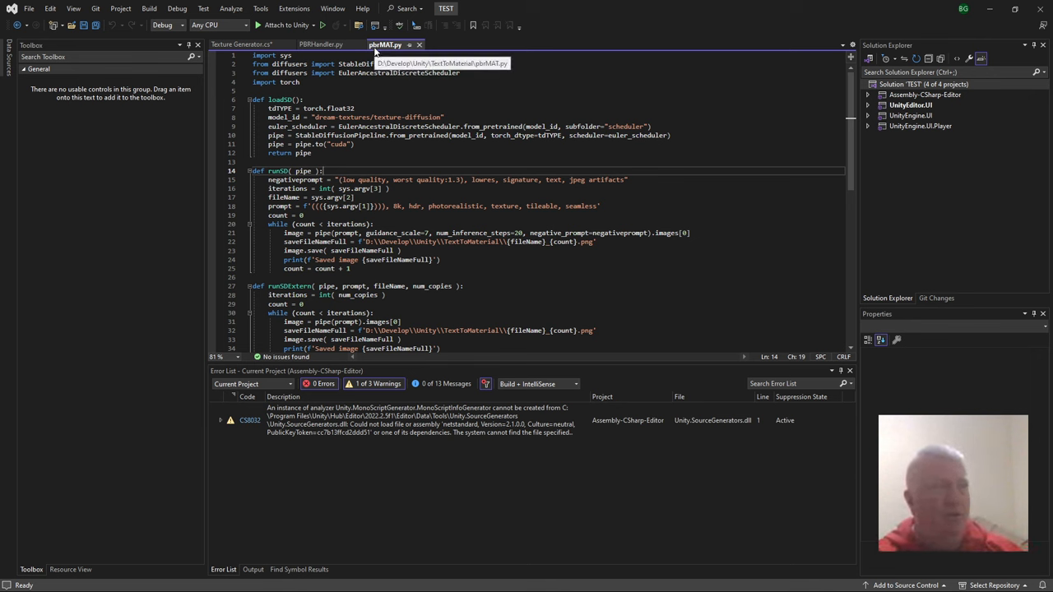
{"action": "scroll", "coordinate": [477, 248], "scroll_direction": "down", "scroll_amount": 1}
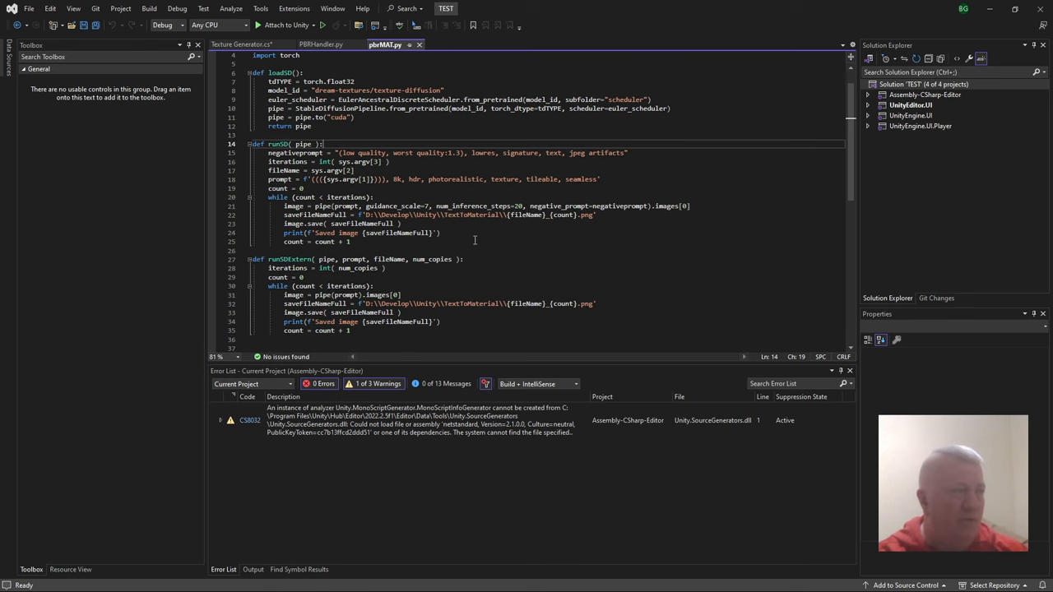
{"action": "scroll", "coordinate": [476, 246], "scroll_direction": "down", "scroll_amount": 1}
{"action": "scroll", "coordinate": [418, 301], "scroll_direction": "down", "scroll_amount": 2}
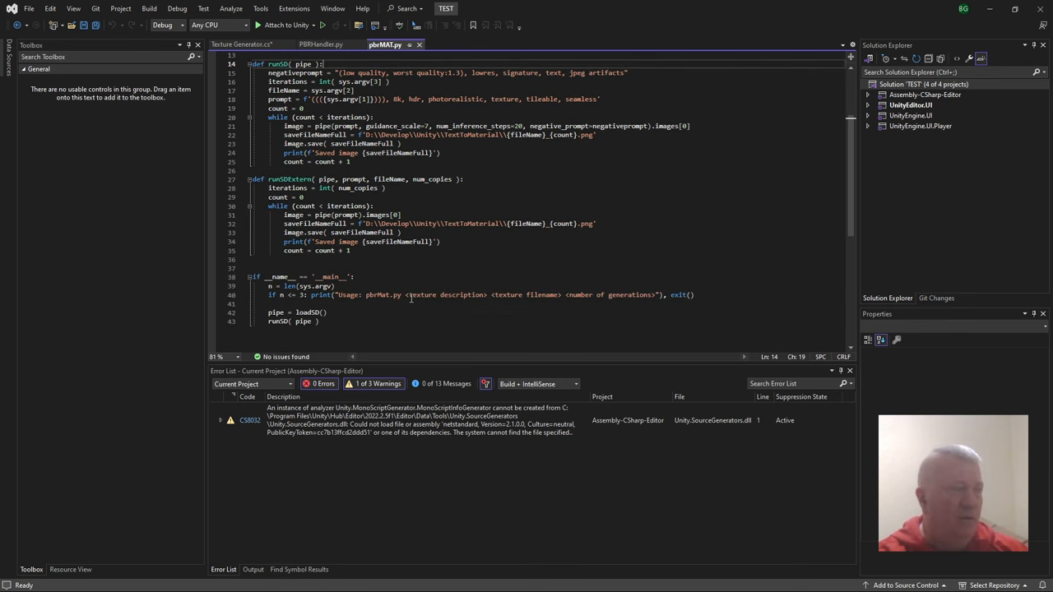
{"action": "double_click", "coordinate": [340, 295]}
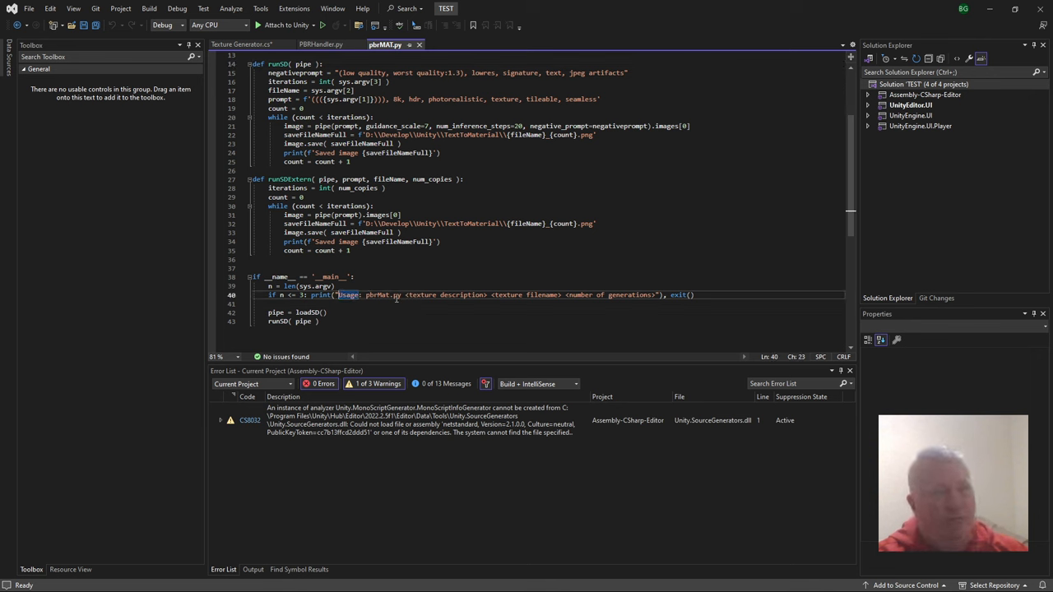
{"action": "left_click_drag", "start_coordinate": [365, 295], "coordinate": [659, 294]}
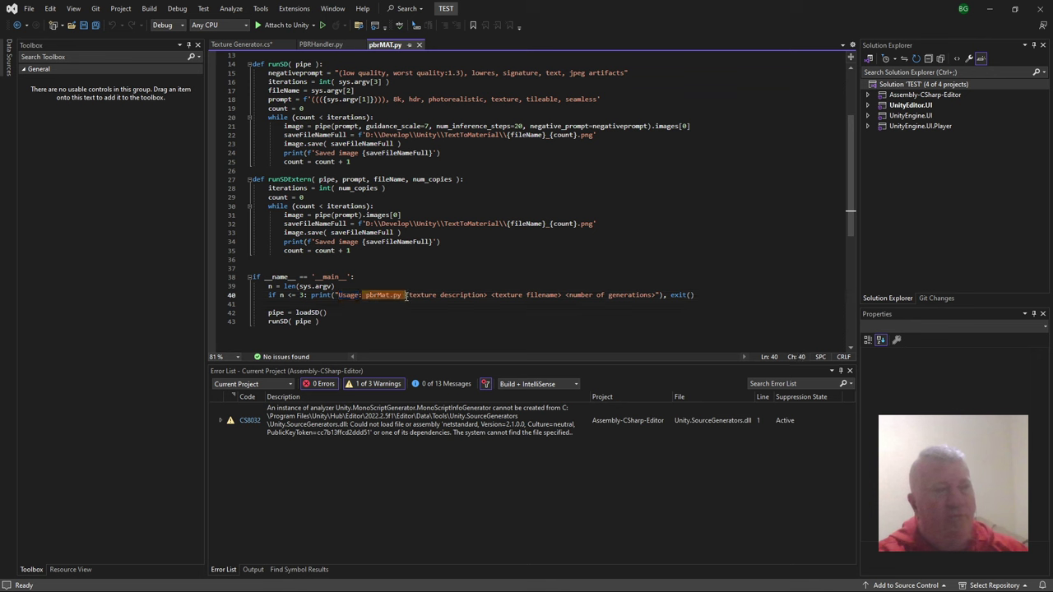
{"action": "double_click", "coordinate": [594, 294]}
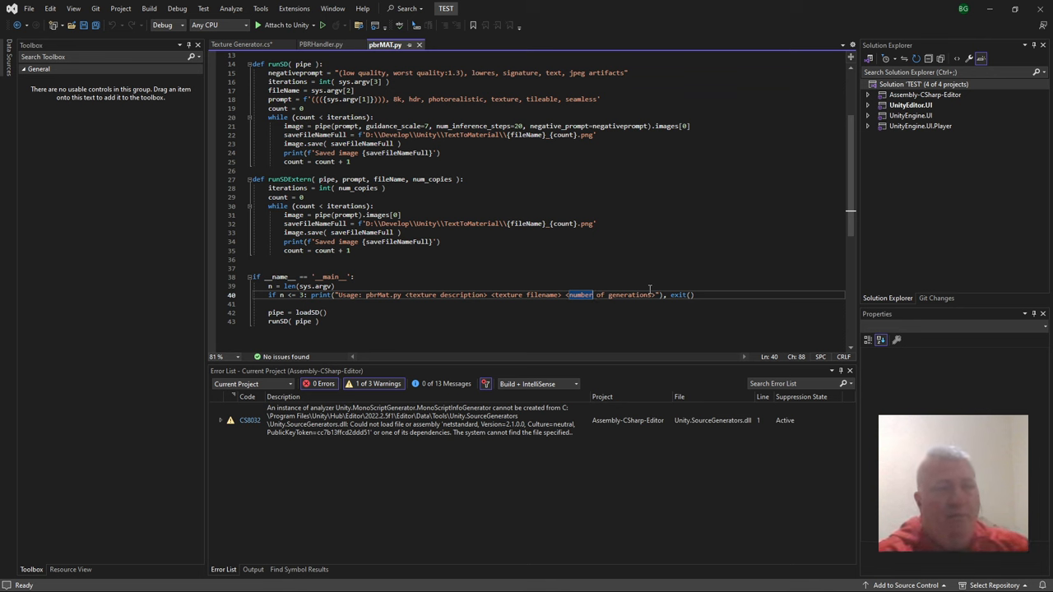
{"action": "double_click", "coordinate": [461, 294]}
{"action": "left_click_drag", "start_coordinate": [445, 296], "coordinate": [428, 284]}
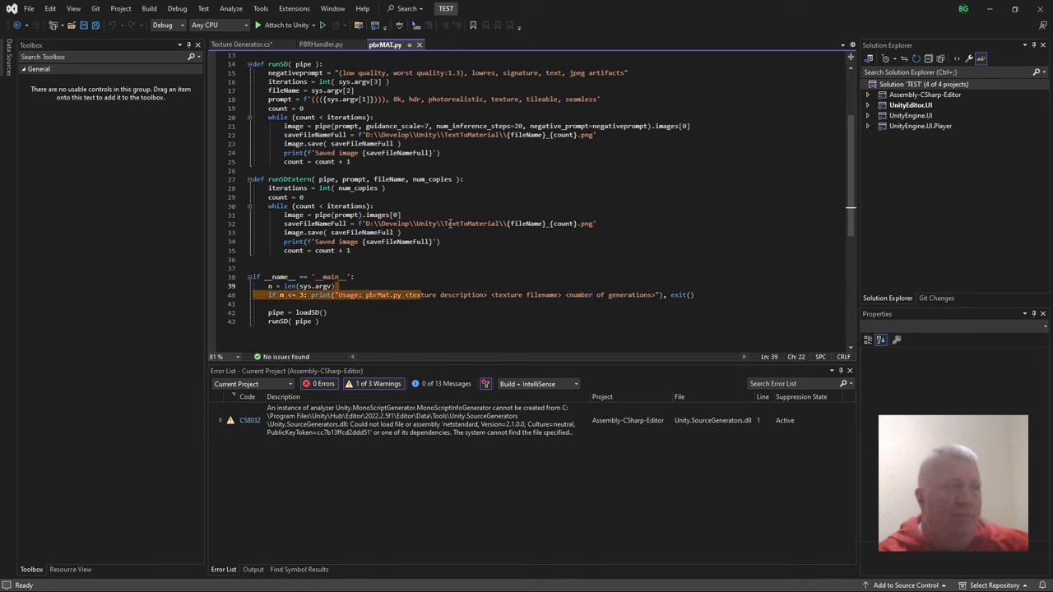
{"action": "scroll", "coordinate": [459, 271], "scroll_direction": "up", "scroll_amount": 4}
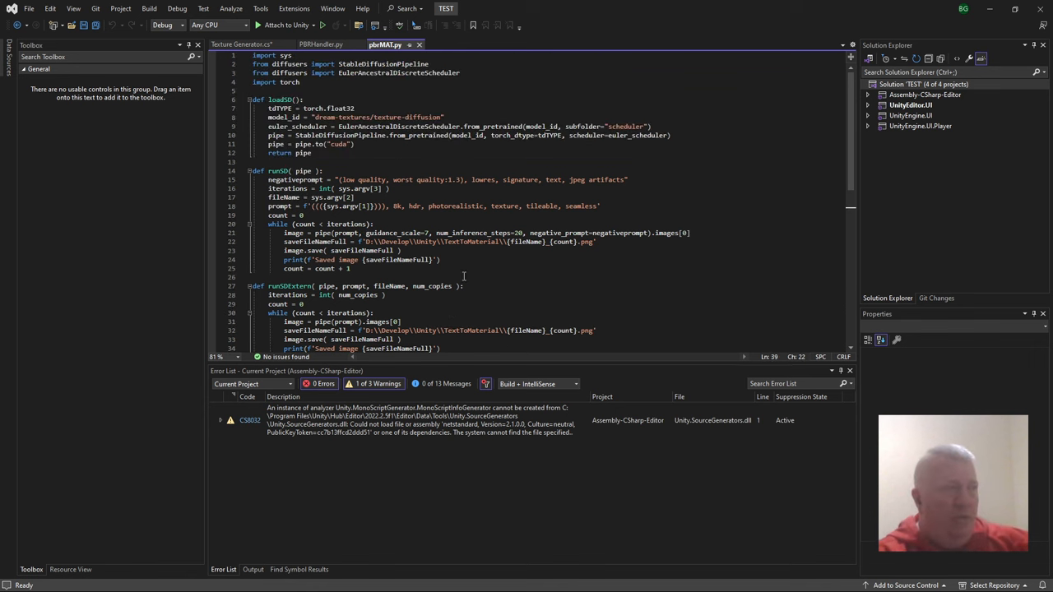
{"action": "scroll", "coordinate": [485, 290], "scroll_direction": "down", "scroll_amount": 1}
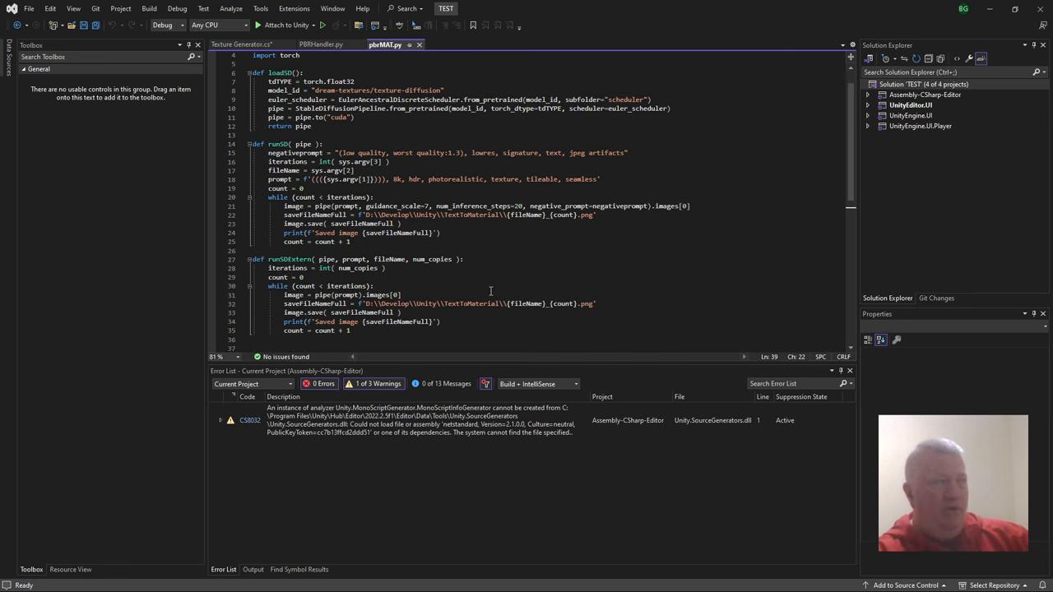
{"action": "left_click", "coordinate": [321, 45]}
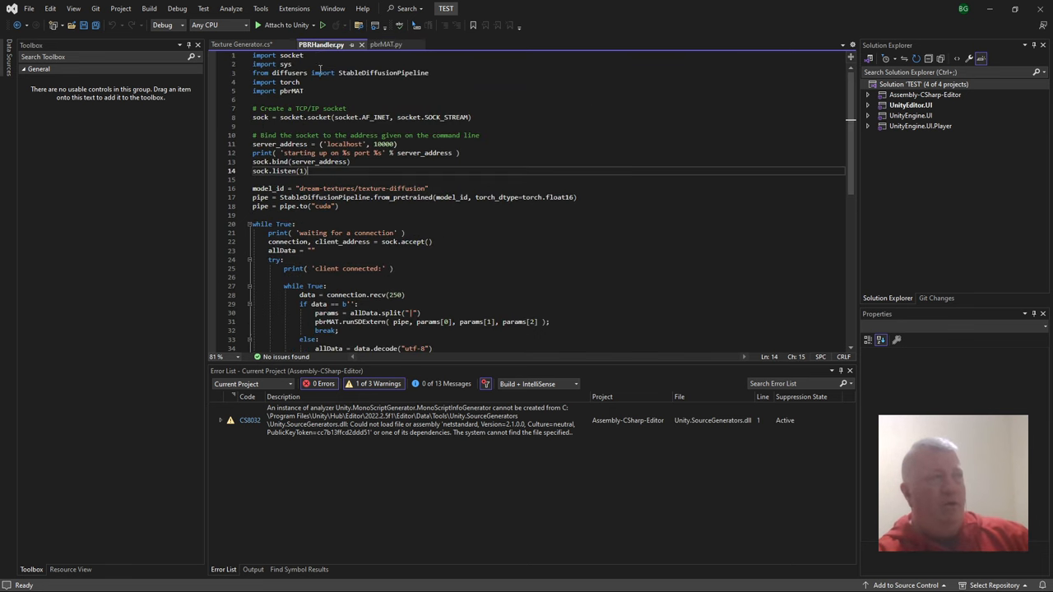
{"action": "left_click", "coordinate": [385, 44]}
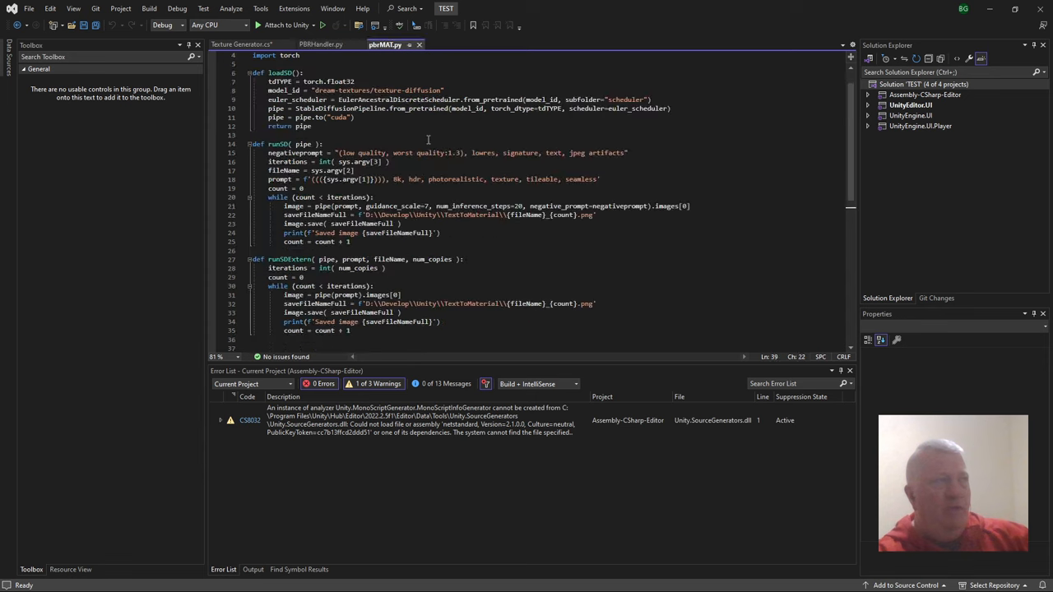
{"action": "scroll", "coordinate": [443, 173], "scroll_direction": "up", "scroll_amount": 1}
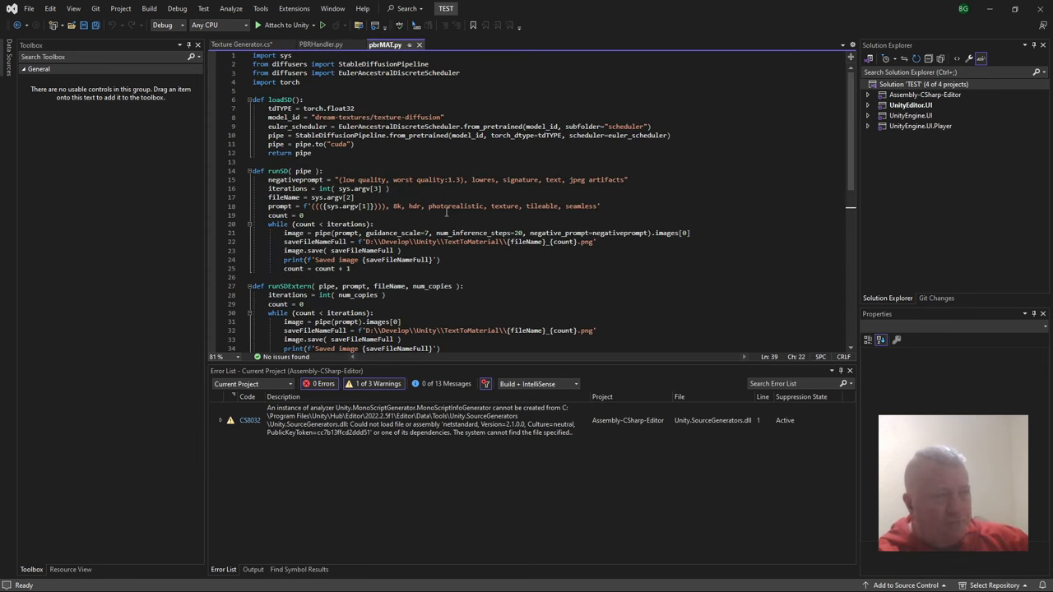
{"action": "left_click", "coordinate": [327, 179]}
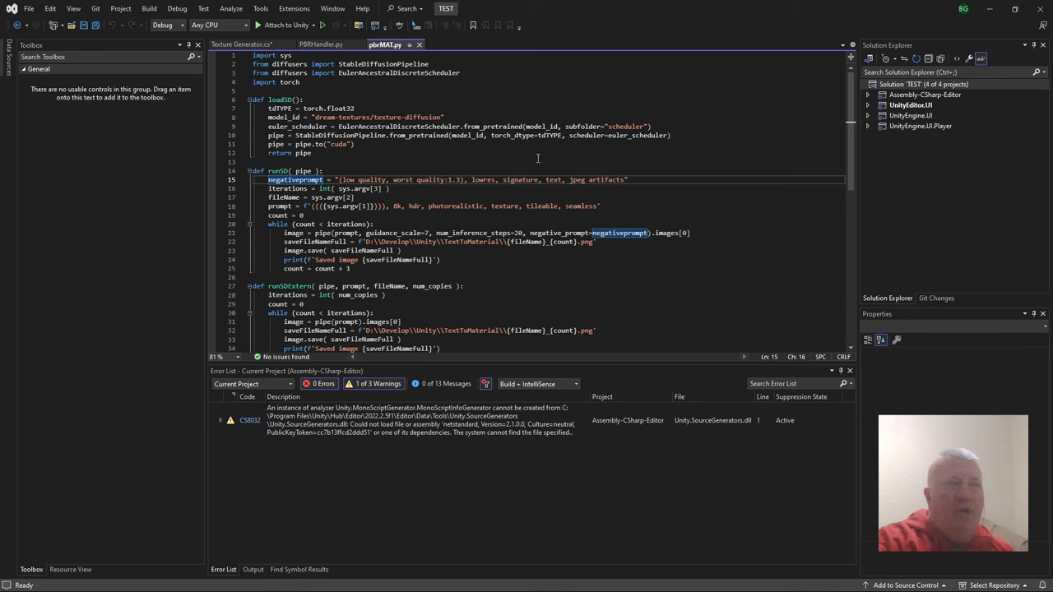
{"action": "double_click", "coordinate": [399, 207]}
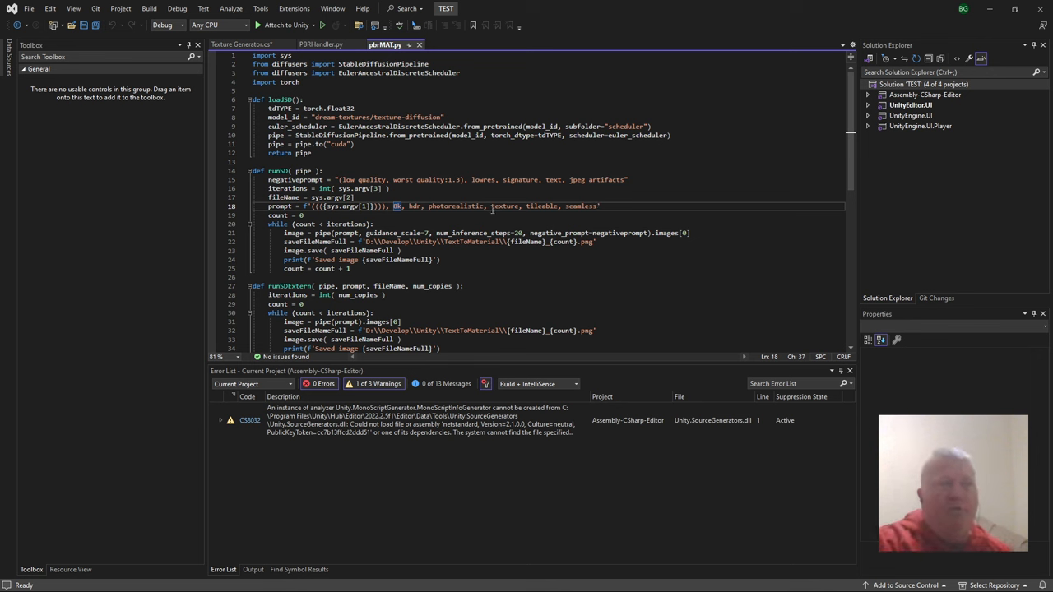
{"action": "double_click", "coordinate": [468, 206]}
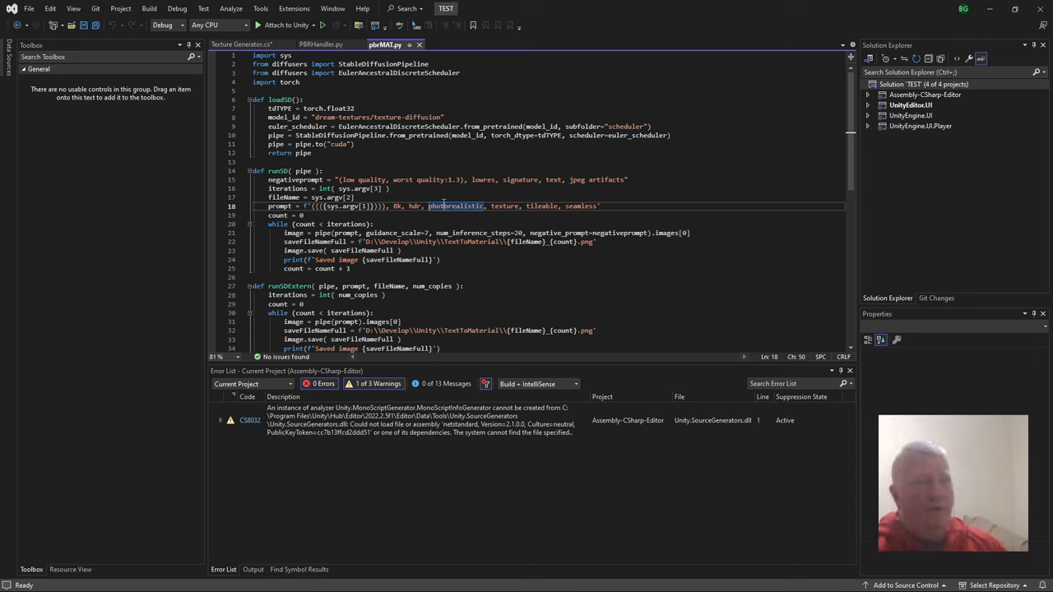
{"action": "left_click", "coordinate": [388, 206]}
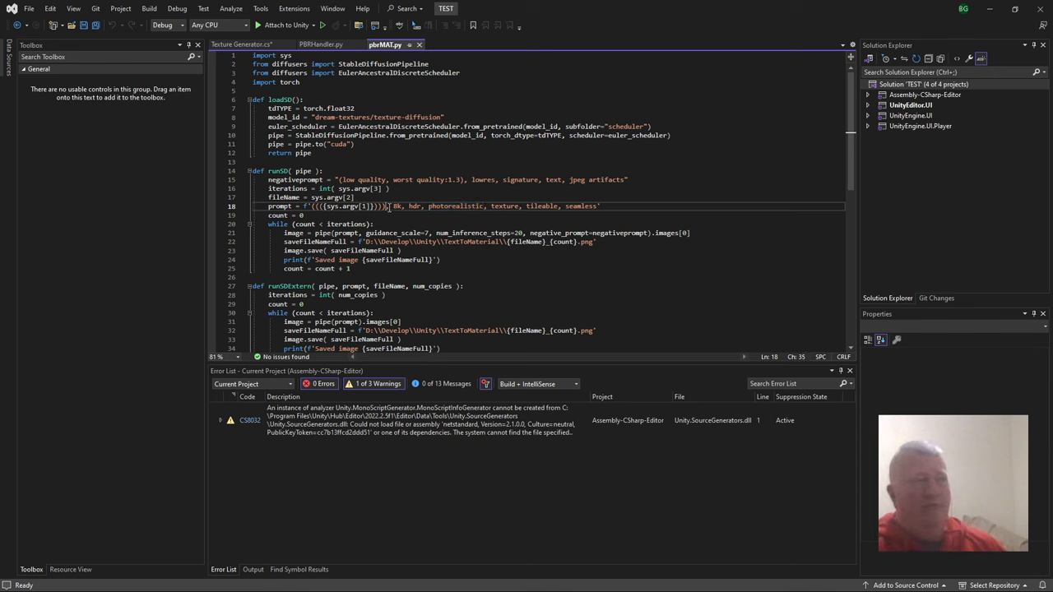
{"action": "key", "text": "Right"}
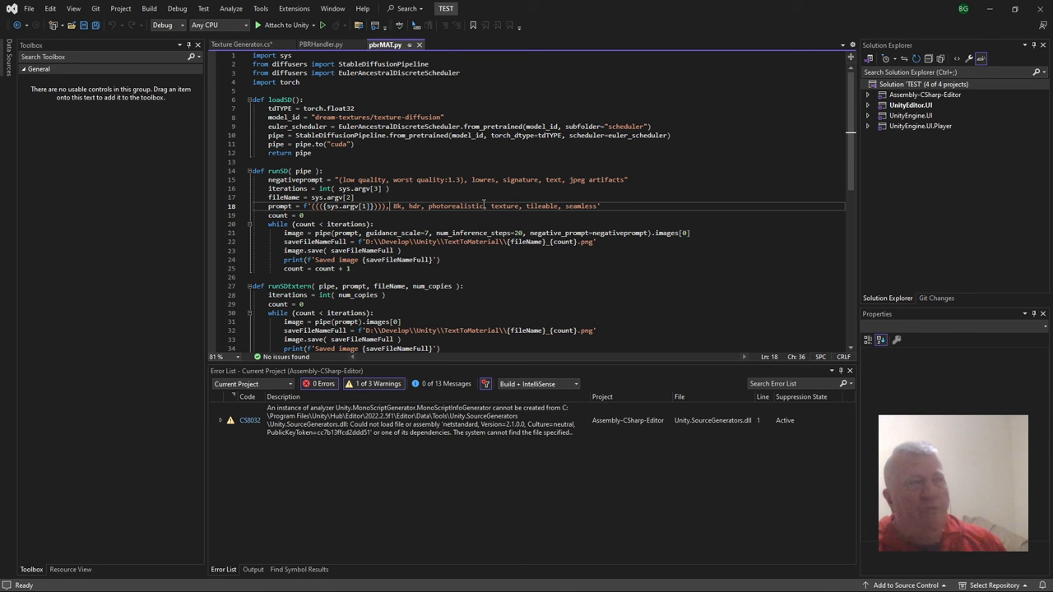
{"action": "left_click", "coordinate": [484, 205]}
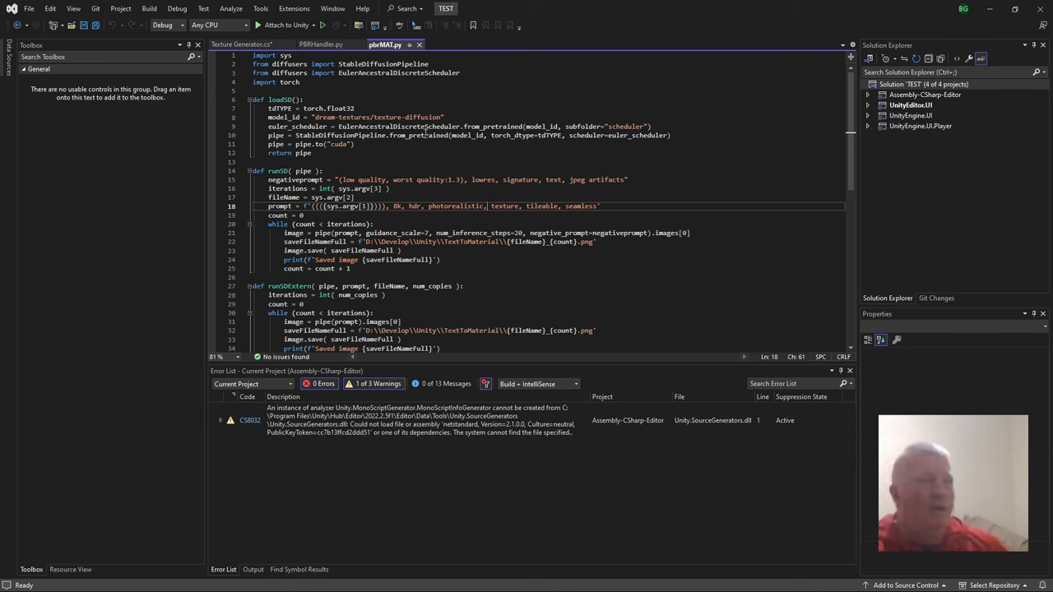
{"action": "left_click", "coordinate": [400, 126]}
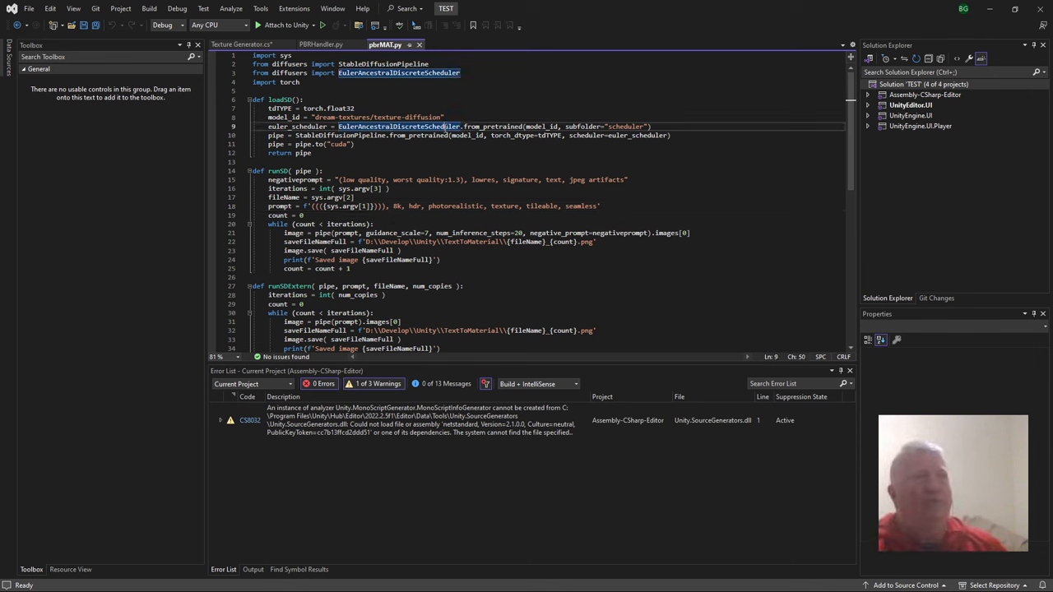
{"action": "double_click", "coordinate": [445, 125]}
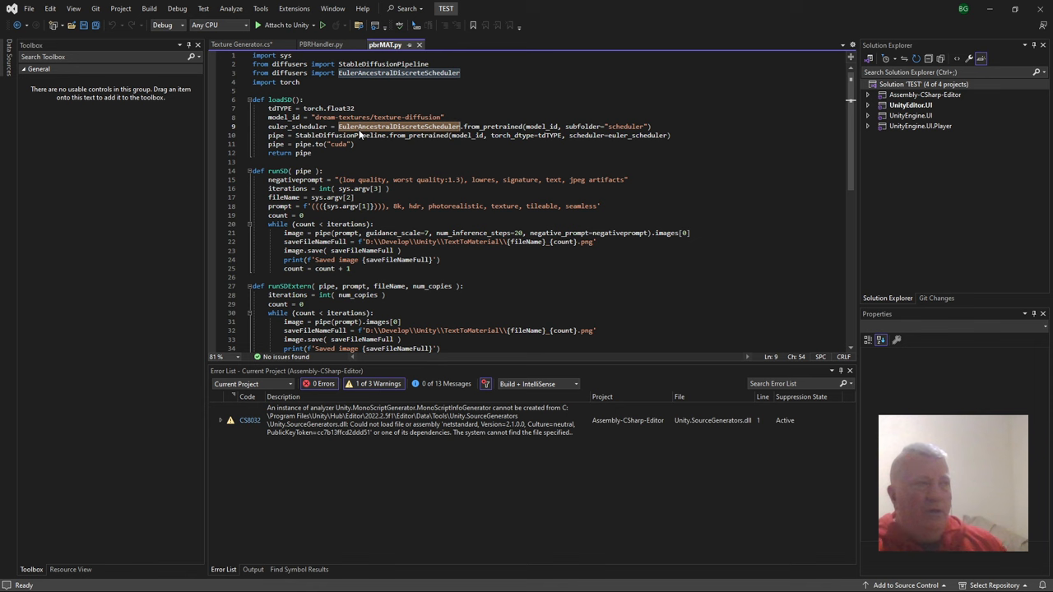
{"action": "scroll", "coordinate": [349, 172], "scroll_direction": "down", "scroll_amount": 3}
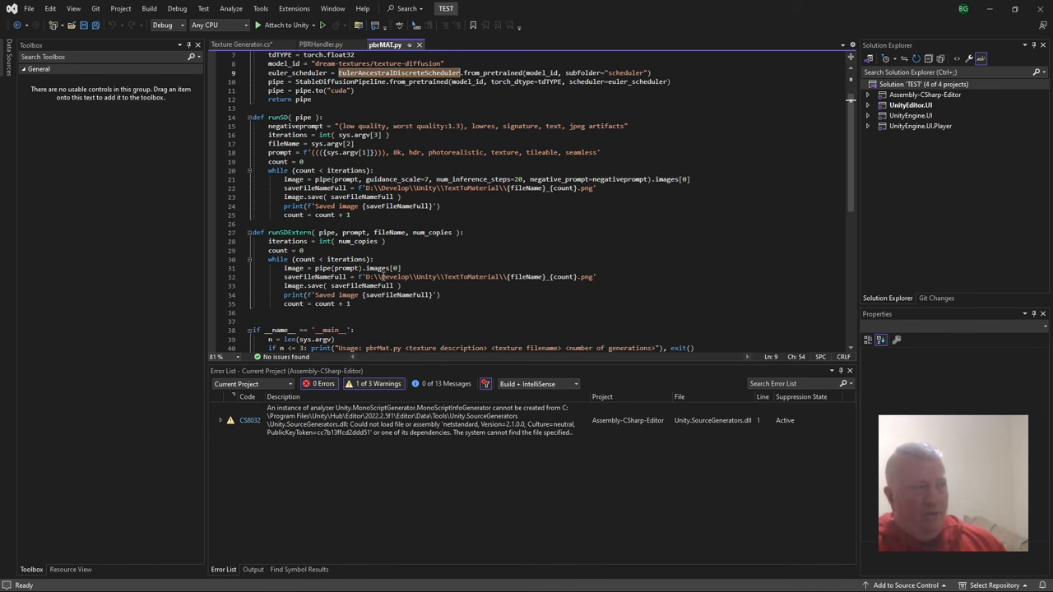
{"action": "scroll", "coordinate": [349, 247], "scroll_direction": "down", "scroll_amount": 3}
{"action": "left_click", "coordinate": [315, 278]}
{"action": "left_click_drag", "start_coordinate": [315, 278], "coordinate": [311, 268]}
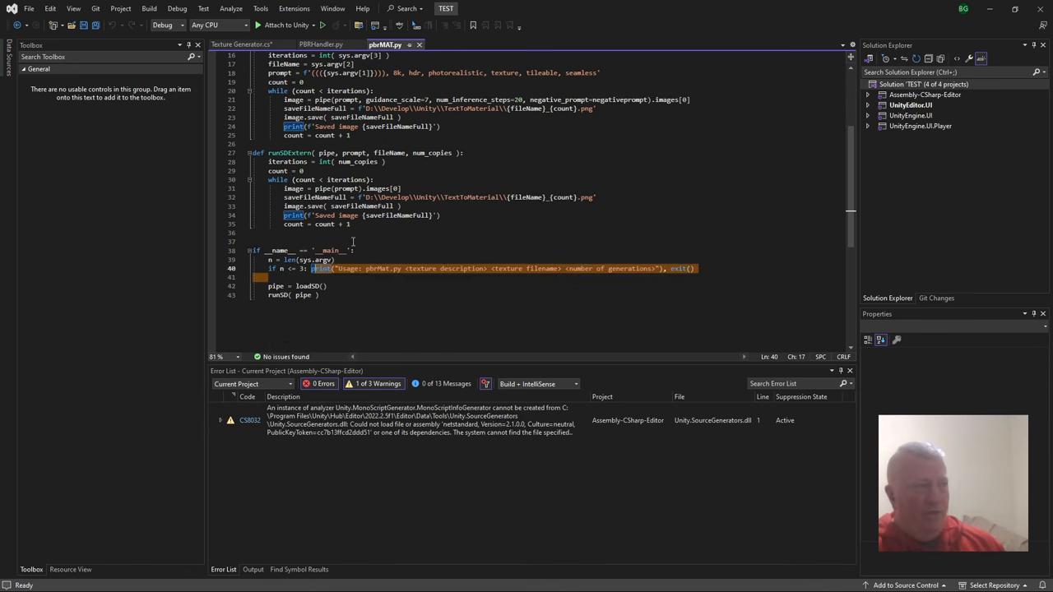
{"action": "left_click", "coordinate": [363, 188]}
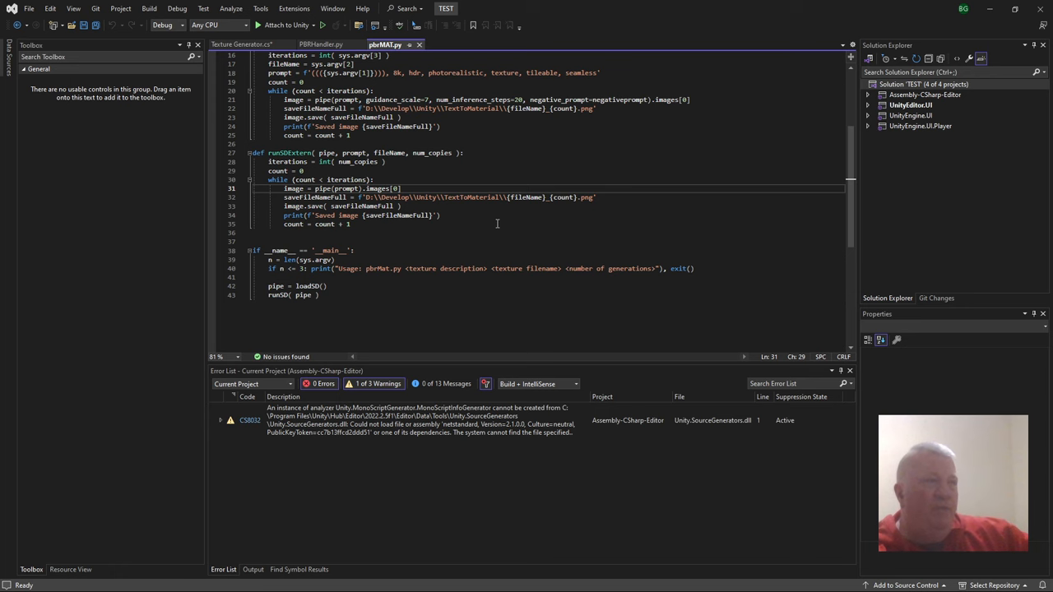
{"action": "scroll", "coordinate": [497, 224], "scroll_direction": "up", "scroll_amount": 5}
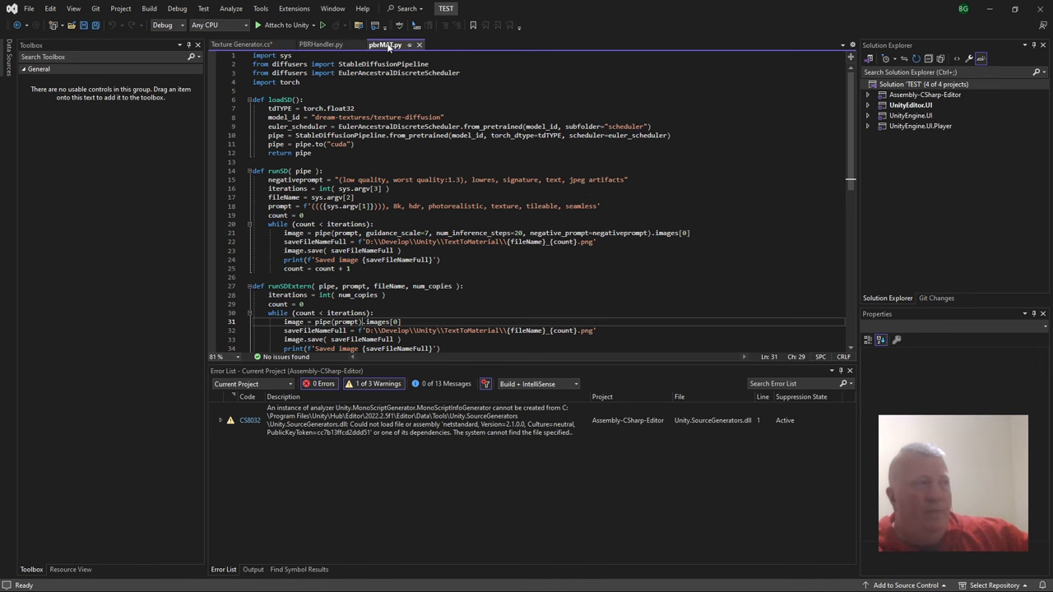
Show the TextToMaterial folder path constant in Texture Generator.cs's MyCustomEditor class
{"action": "left_click", "coordinate": [240, 43]}
{"action": "scroll", "coordinate": [506, 220], "scroll_direction": "up", "scroll_amount": 10}
{"action": "scroll", "coordinate": [506, 221], "scroll_direction": "up", "scroll_amount": 10}
{"action": "scroll", "coordinate": [505, 220], "scroll_direction": "up", "scroll_amount": 10}
{"action": "scroll", "coordinate": [534, 247], "scroll_direction": "up", "scroll_amount": 3}
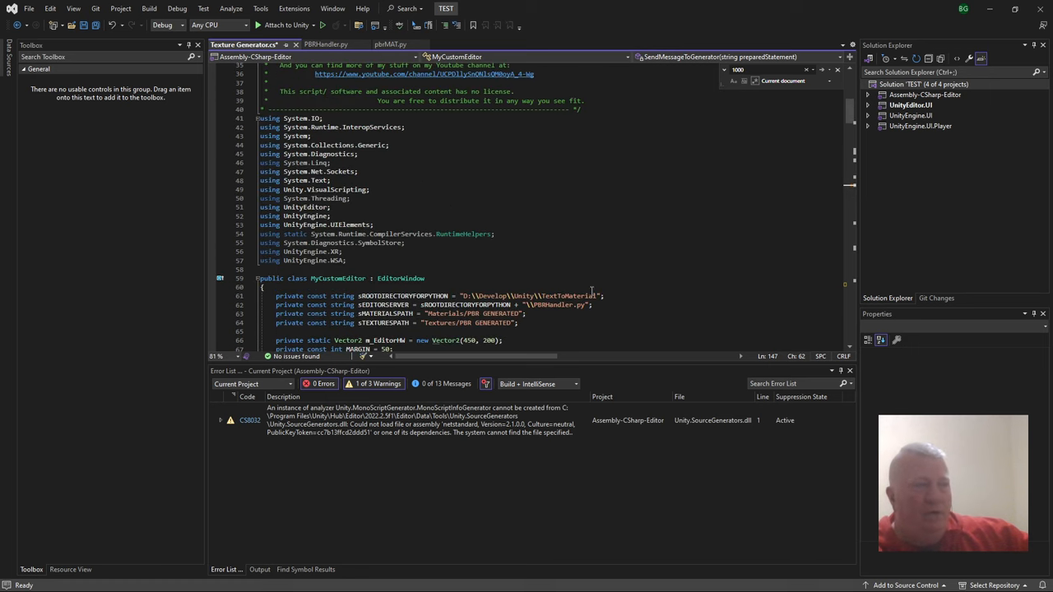
{"action": "left_click_drag", "start_coordinate": [595, 295], "coordinate": [470, 295]}
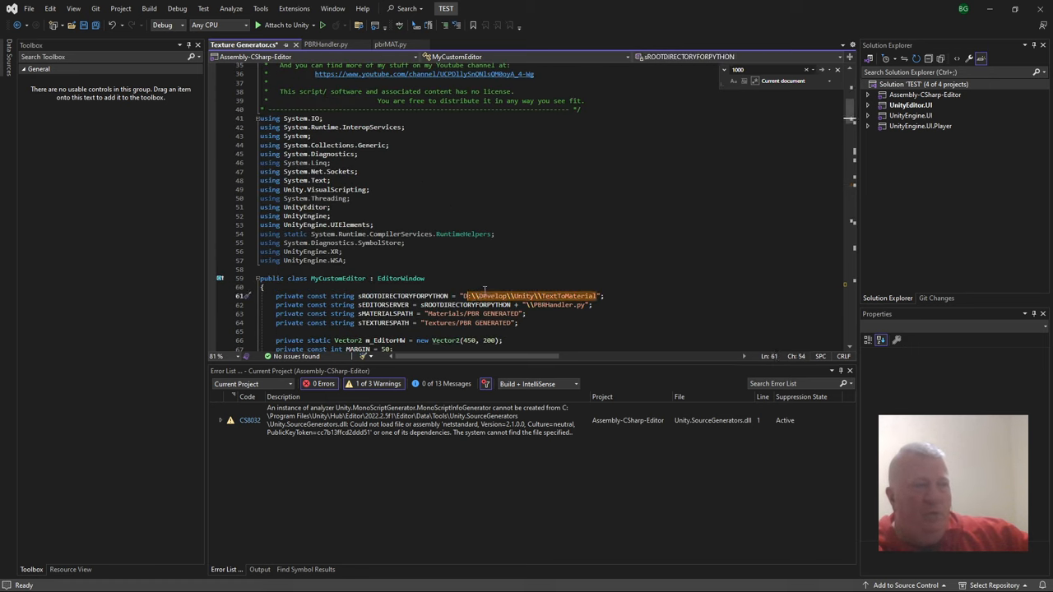
{"action": "left_click", "coordinate": [262, 287]}
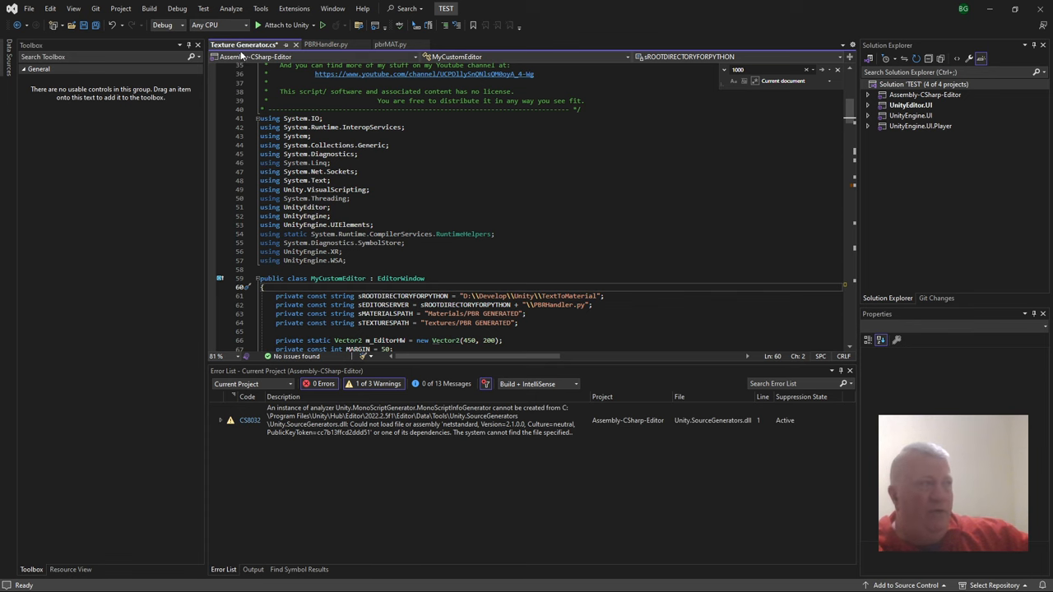
{"action": "mouse_move", "coordinate": [642, 583]}
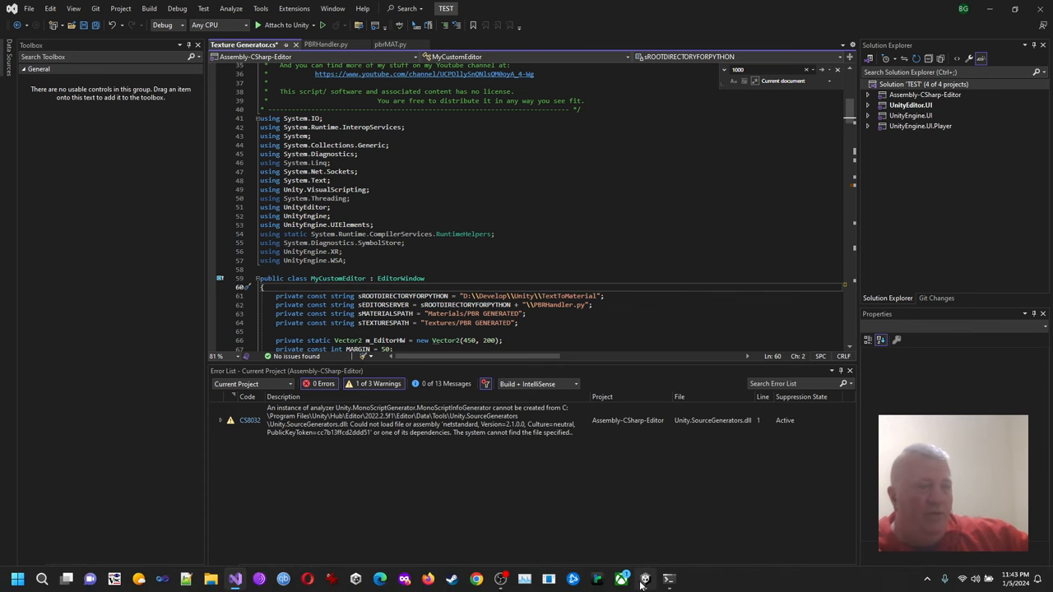
Show the Editor folder in the Project panel and peek at the custom Tools menu
{"action": "left_click", "coordinate": [622, 579]}
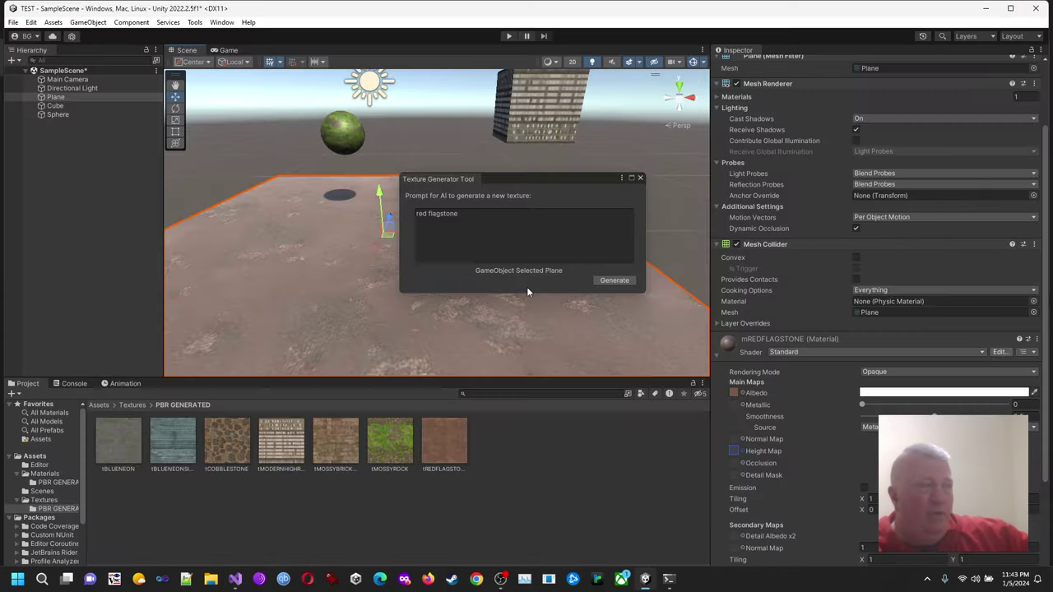
{"action": "left_click", "coordinate": [38, 465]}
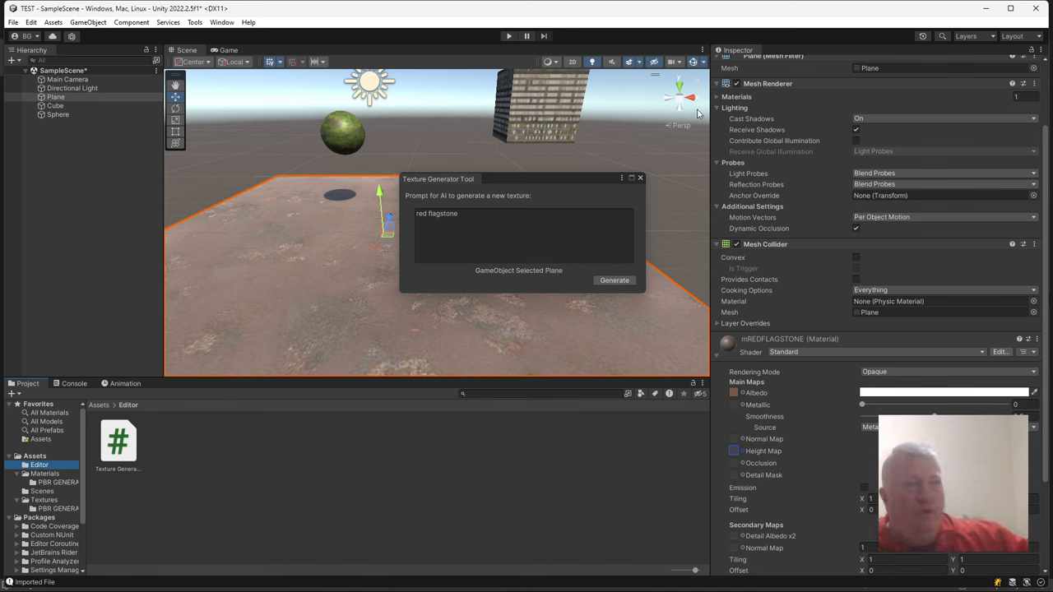
{"action": "left_click", "coordinate": [194, 22]}
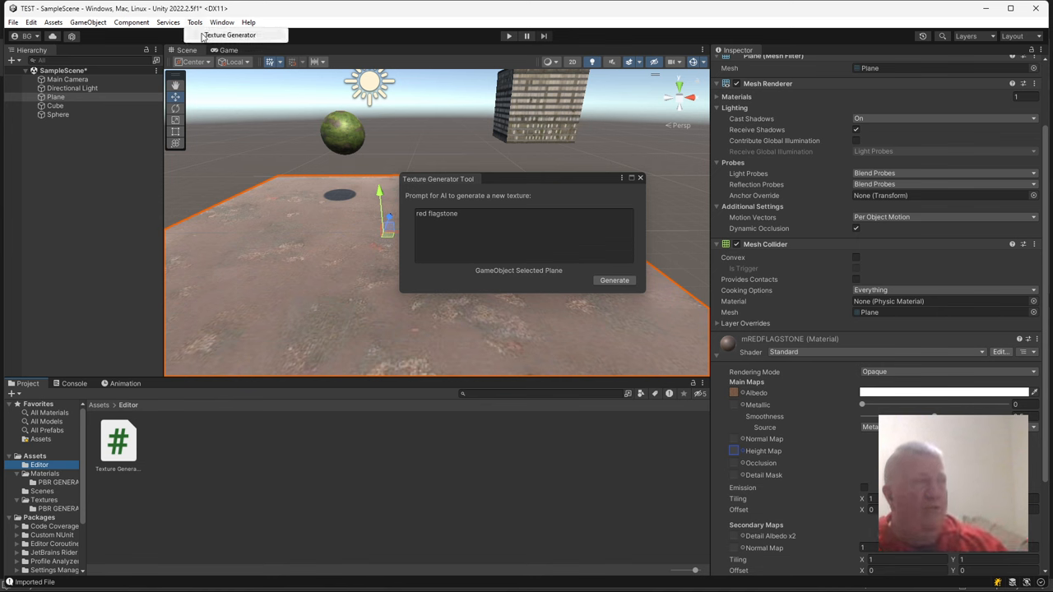
{"action": "left_click", "coordinate": [533, 210]}
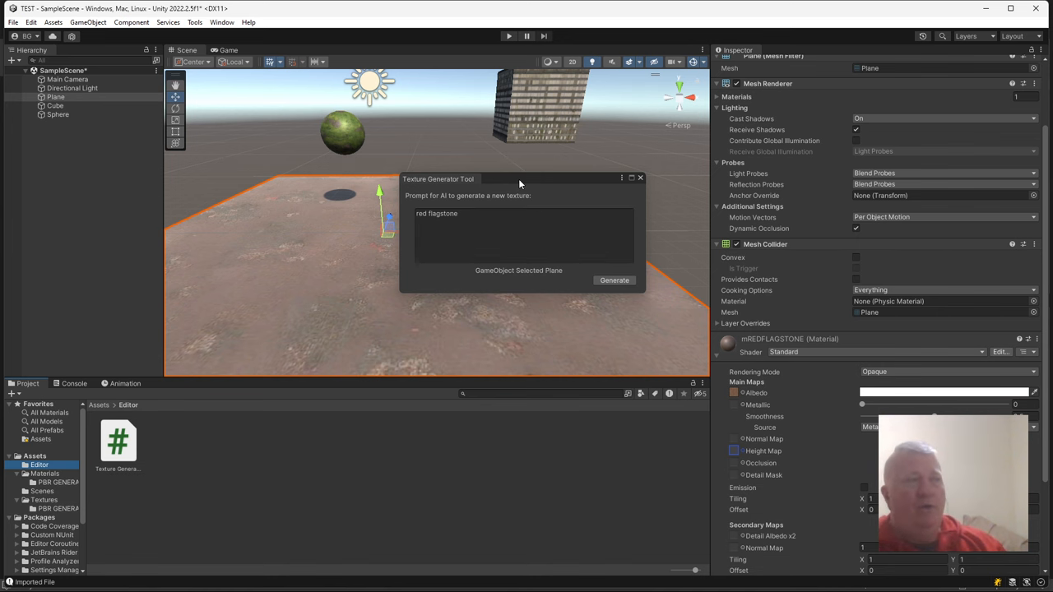
Select the mossy sphere, then the flagstone plane, and highlight its red flagstone prompt
{"action": "left_click", "coordinate": [342, 133]}
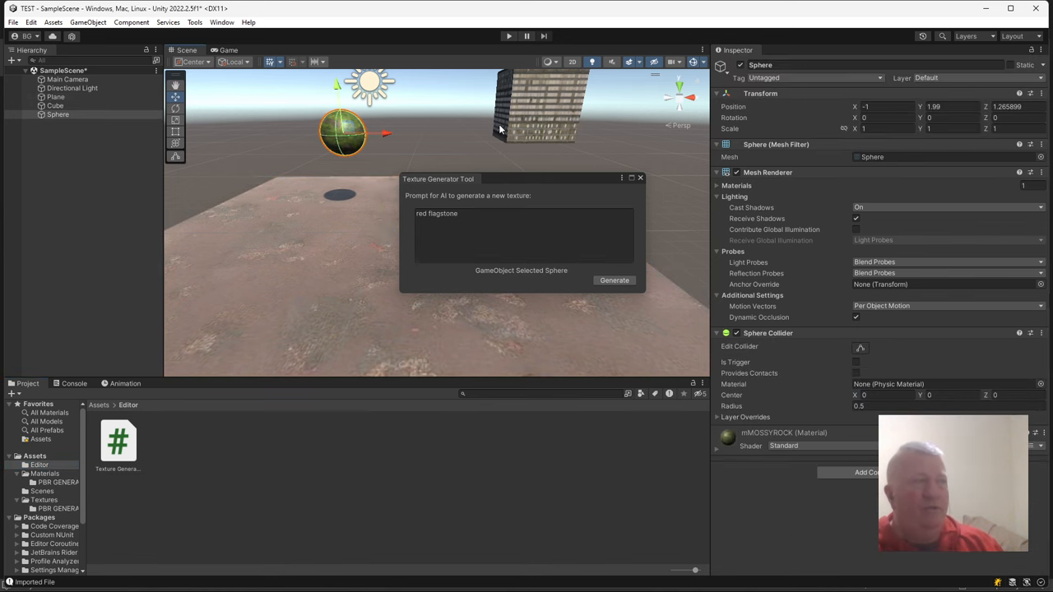
{"action": "left_click", "coordinate": [363, 290]}
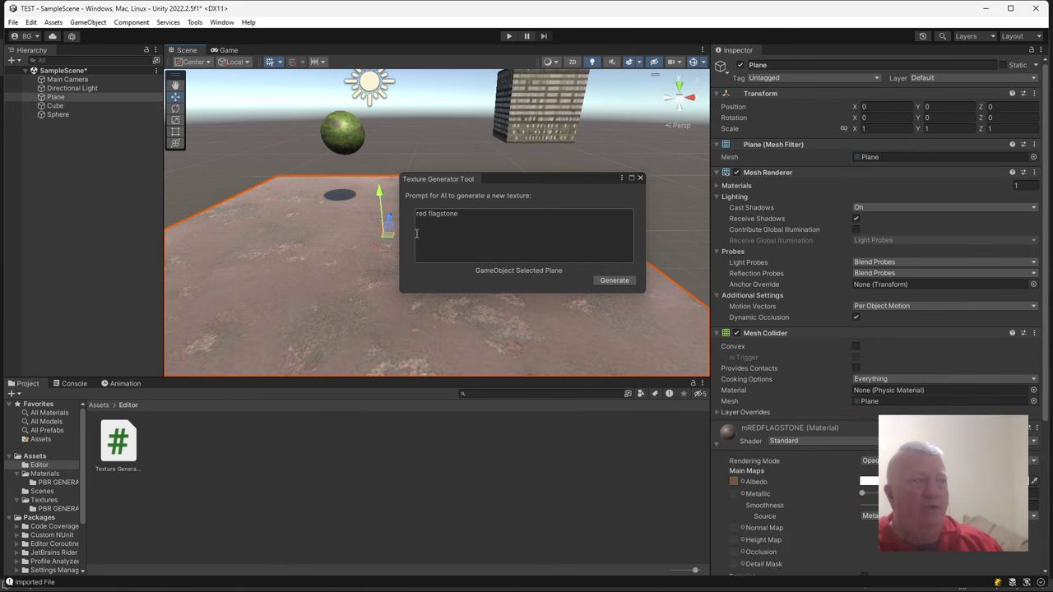
{"action": "double_click", "coordinate": [488, 214]}
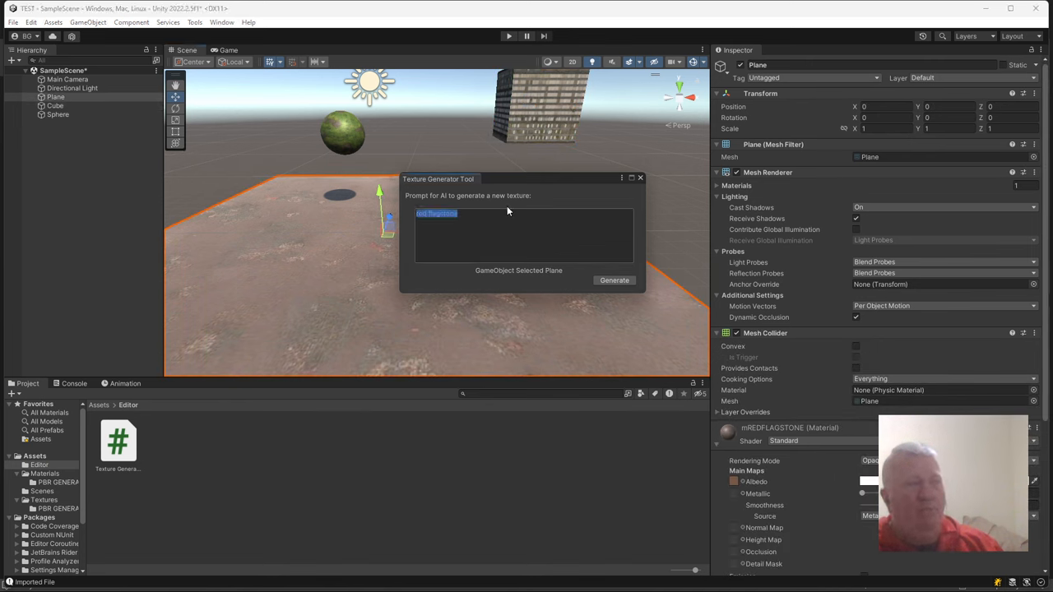
Bring the py.exe server console forward and move it up-left so the full redflagstone_0.png log shows
{"action": "mouse_move", "coordinate": [695, 581]}
{"action": "left_click", "coordinate": [669, 581]}
{"action": "left_click_drag", "start_coordinate": [680, 254], "coordinate": [741, 165]}
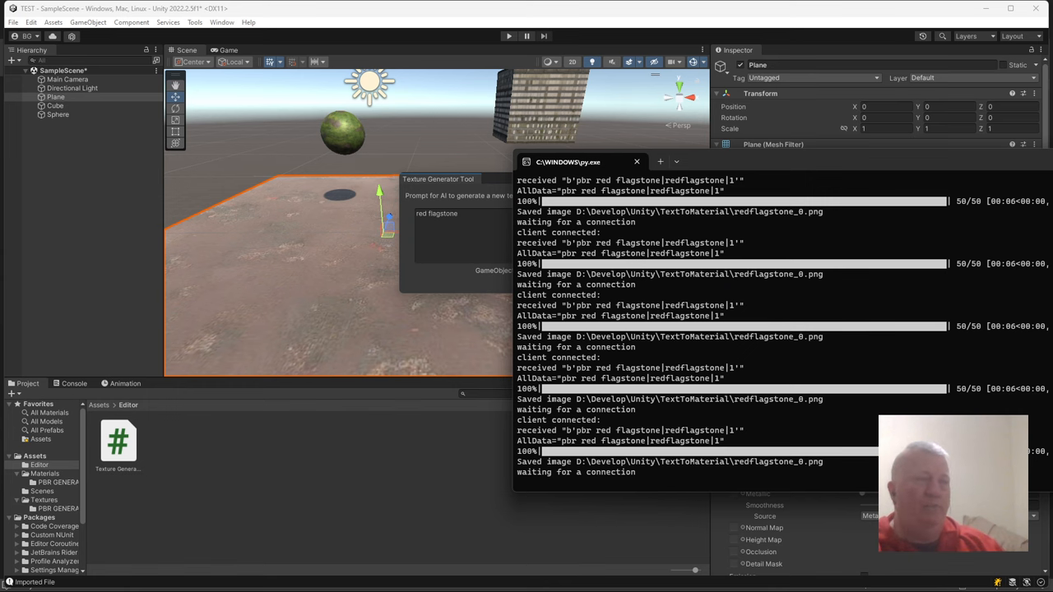
{"action": "left_click_drag", "start_coordinate": [769, 161], "coordinate": [535, 102]}
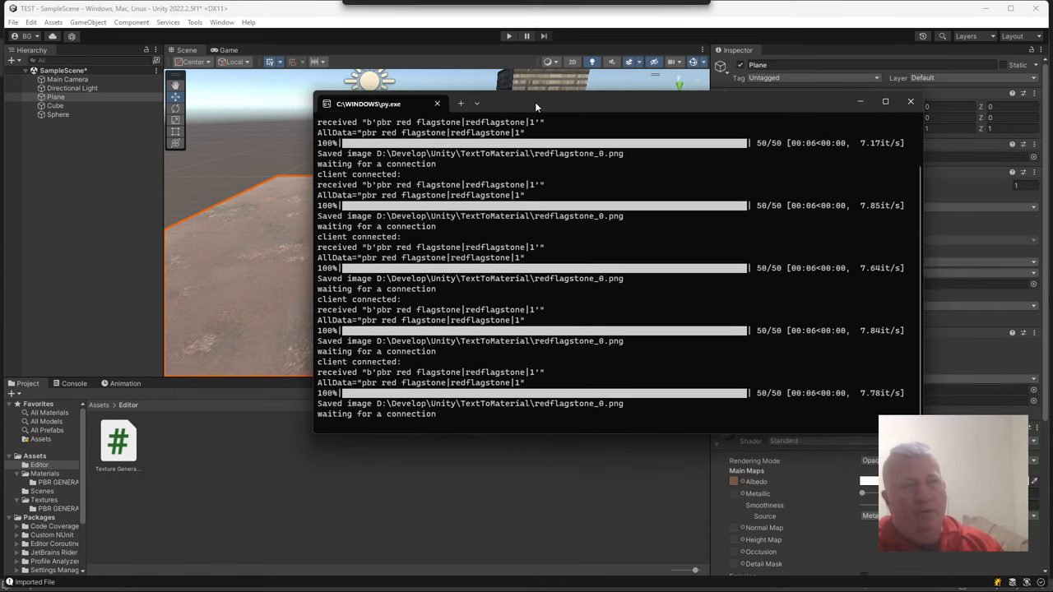